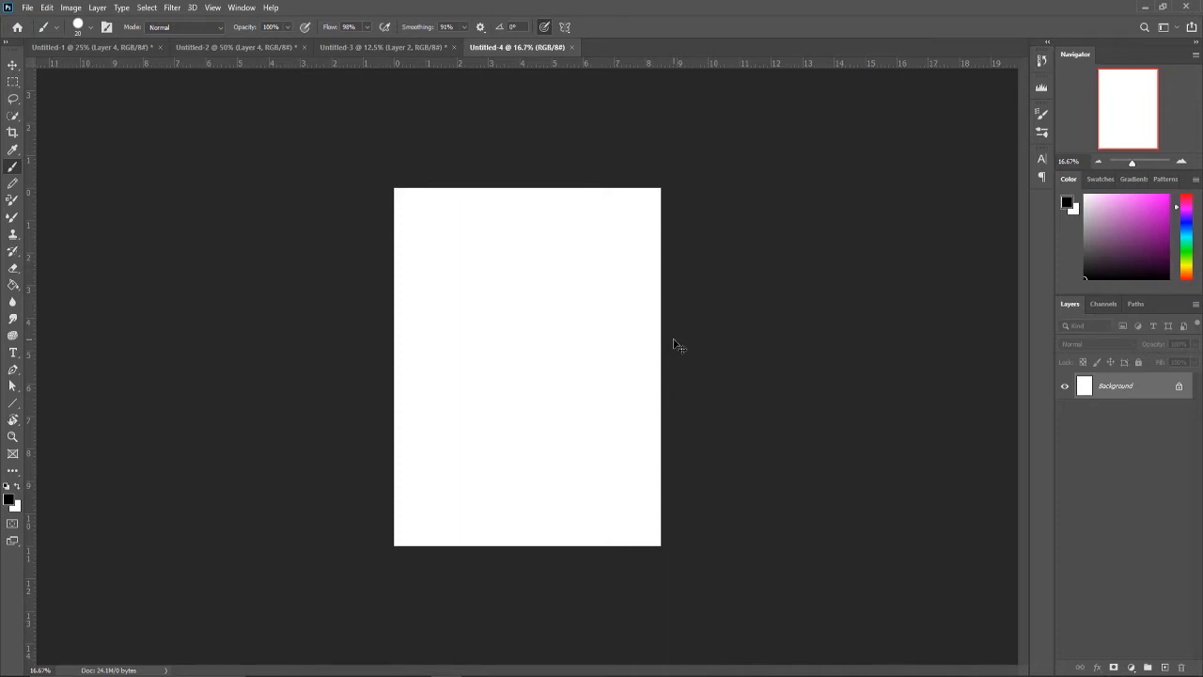
- Undo the stray stroke, then enlarge and position the pg 5 RGB polar bear illustration to frame the bear and commit
{"action": "left_click_drag", "start_coordinate": [663, 344], "coordinate": [581, 349]}
{"action": "key", "text": "ctrl+z"}
{"action": "key", "text": "v"}
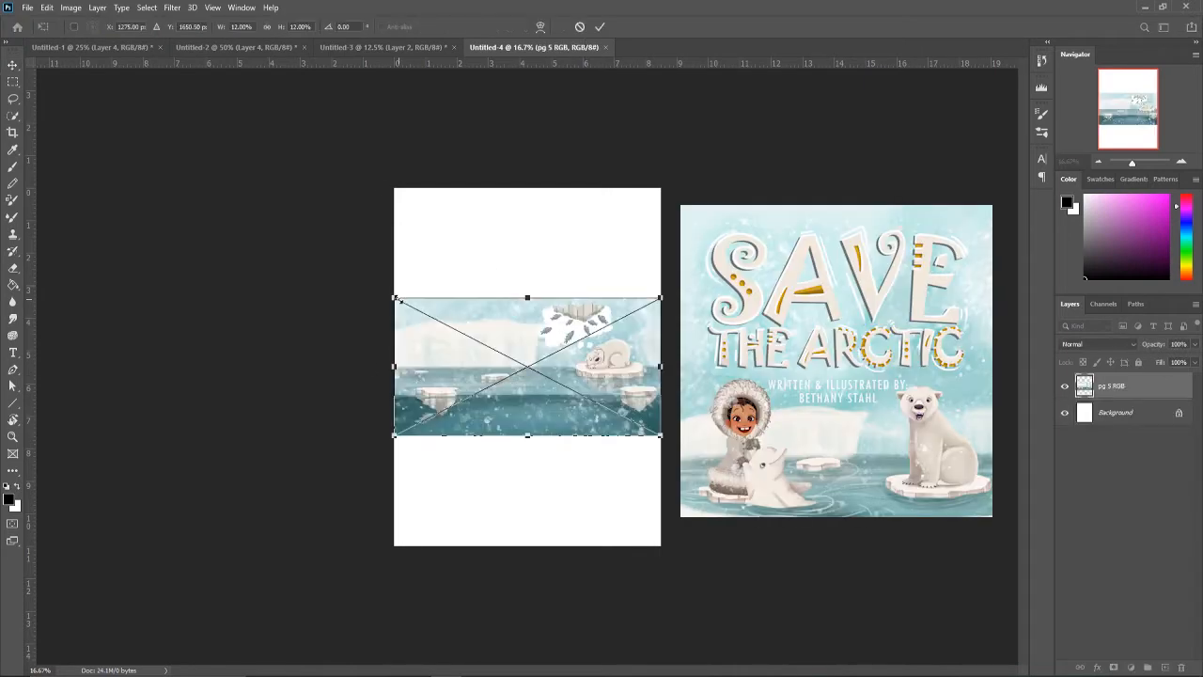
{"action": "left_click_drag", "start_coordinate": [395, 298], "coordinate": [139, 160]}
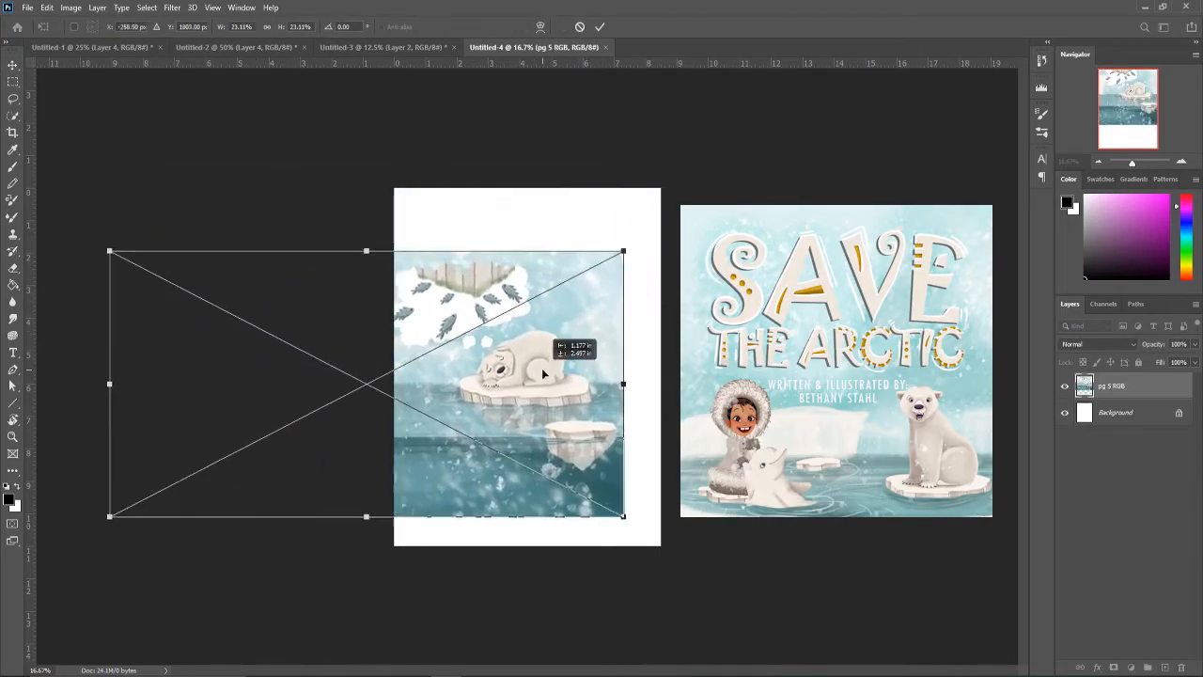
{"action": "mouse_move", "coordinate": [620, 235]}
{"action": "left_mouse_down"}
{"action": "mouse_move", "coordinate": [590, 271]}
{"action": "mouse_move", "coordinate": [830, 144]}
{"action": "left_mouse_up"}
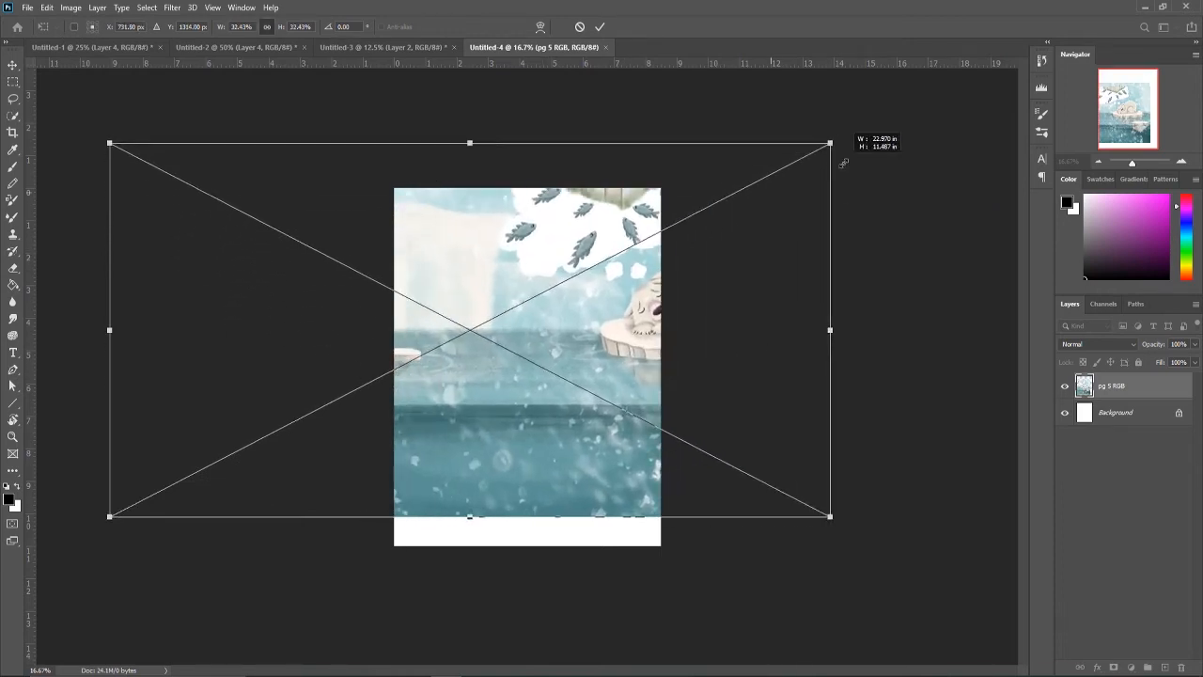
{"action": "left_click_drag", "start_coordinate": [763, 293], "coordinate": [592, 296]}
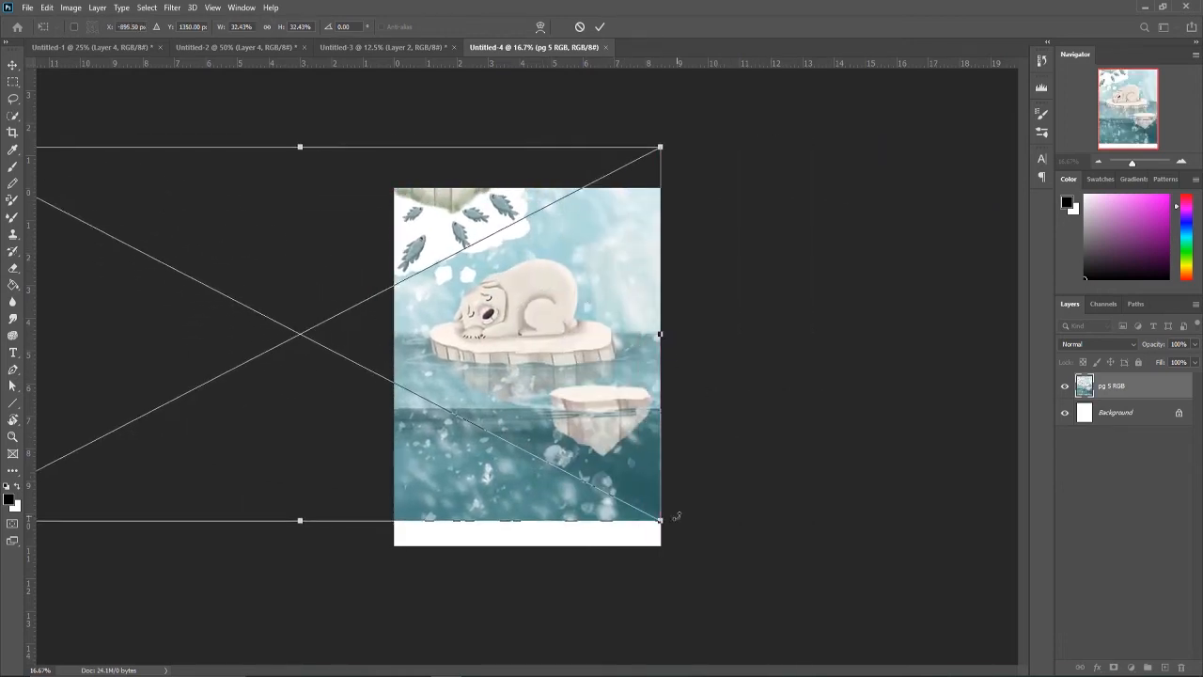
{"action": "left_click_drag", "start_coordinate": [664, 520], "coordinate": [809, 574]}
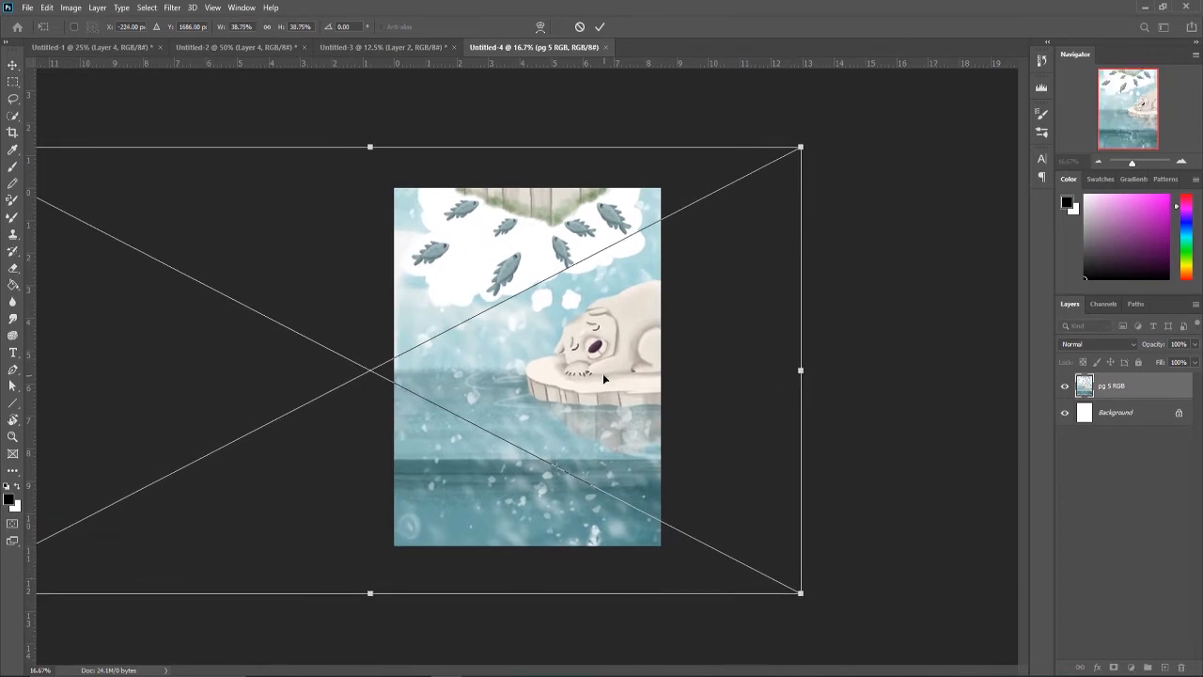
{"action": "mouse_move", "coordinate": [602, 372]}
{"action": "left_mouse_down"}
{"action": "mouse_move", "coordinate": [501, 395]}
{"action": "mouse_move", "coordinate": [506, 386]}
{"action": "left_mouse_up"}
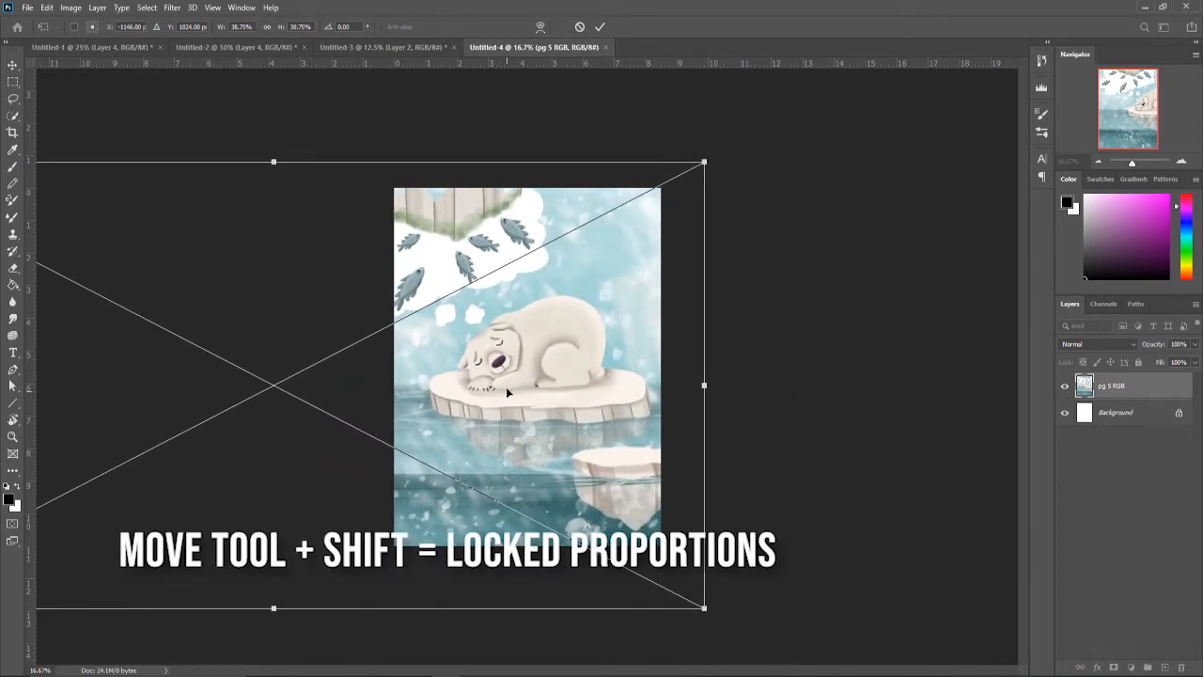
{"action": "left_click", "coordinate": [602, 26]}
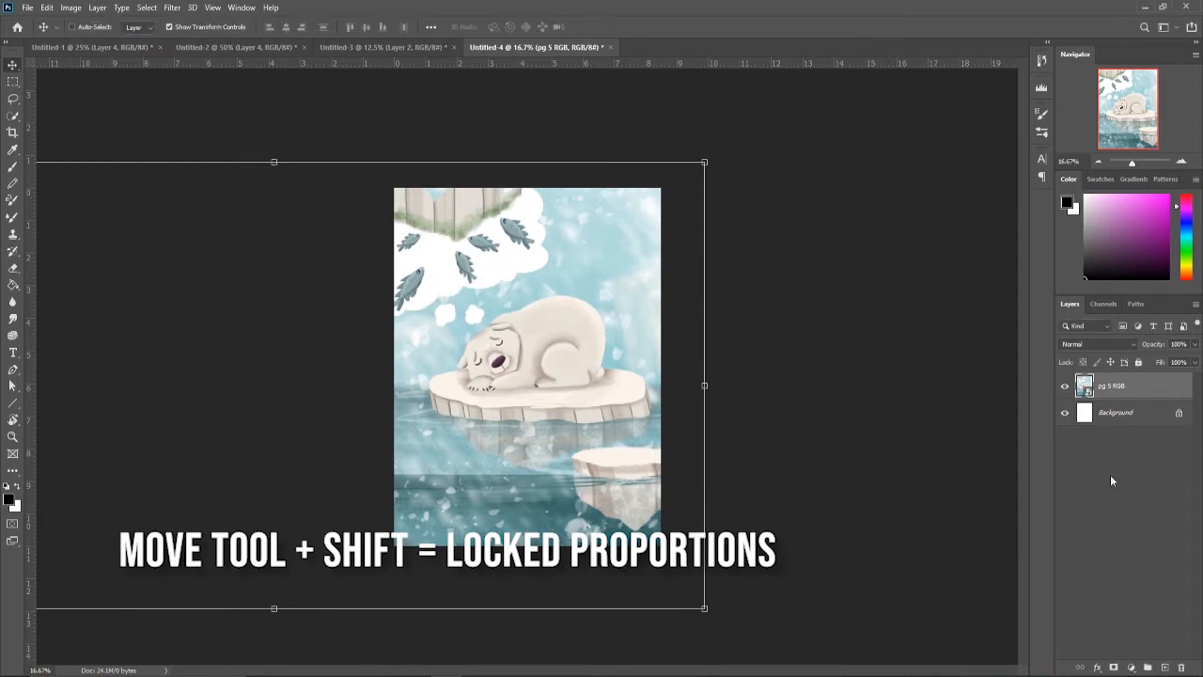
- Add a new empty layer above the illustration
{"action": "left_click", "coordinate": [1163, 668]}
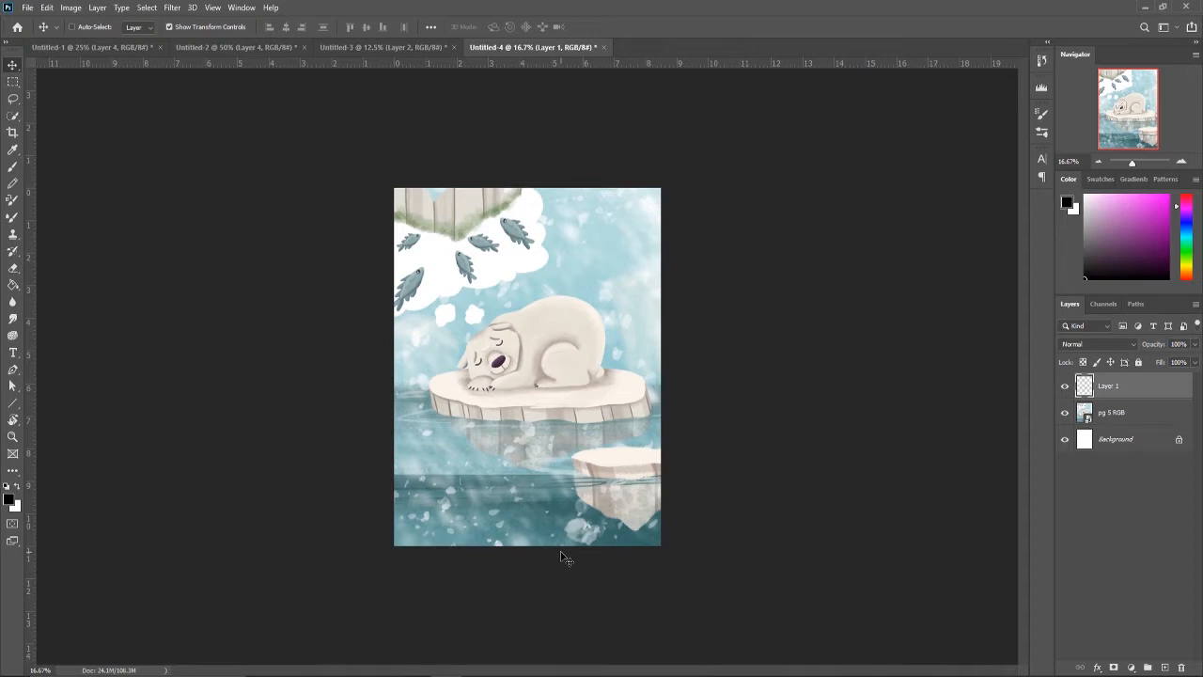
- Lower the pg 5 RGB illustration layer's opacity to about 46% and make Layer 1 the working layer
{"action": "key", "text": "ctrl"}
{"action": "key", "text": "ctrl+plus"}
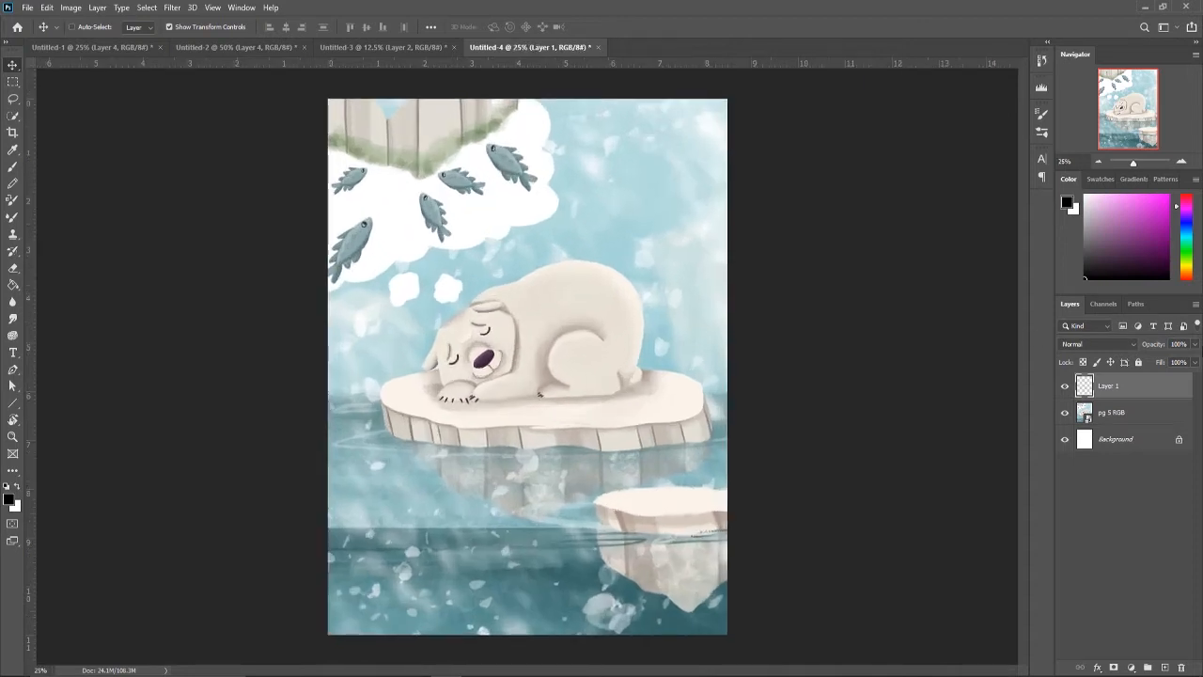
{"action": "left_click", "coordinate": [1196, 344]}
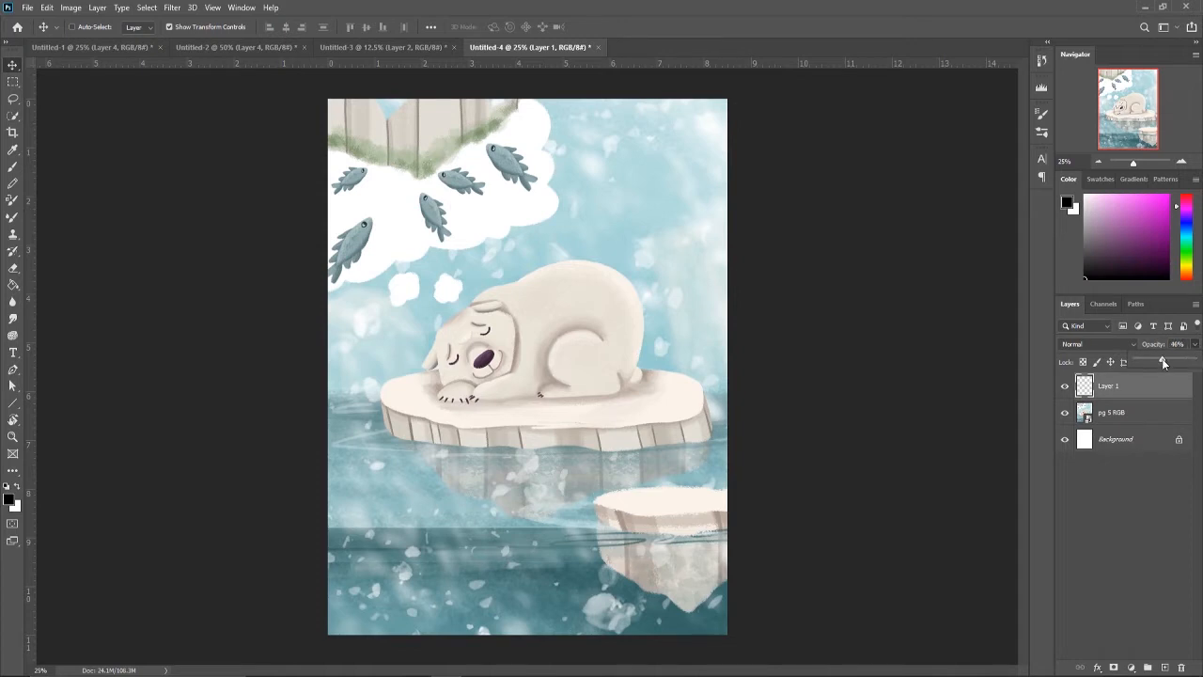
{"action": "mouse_move", "coordinate": [1186, 363]}
{"action": "left_mouse_down"}
{"action": "mouse_move", "coordinate": [1157, 362]}
{"action": "mouse_move", "coordinate": [1171, 362]}
{"action": "left_mouse_up"}
{"action": "left_click", "coordinate": [1133, 414]}
{"action": "left_click", "coordinate": [1195, 344]}
{"action": "left_click", "coordinate": [1126, 386]}
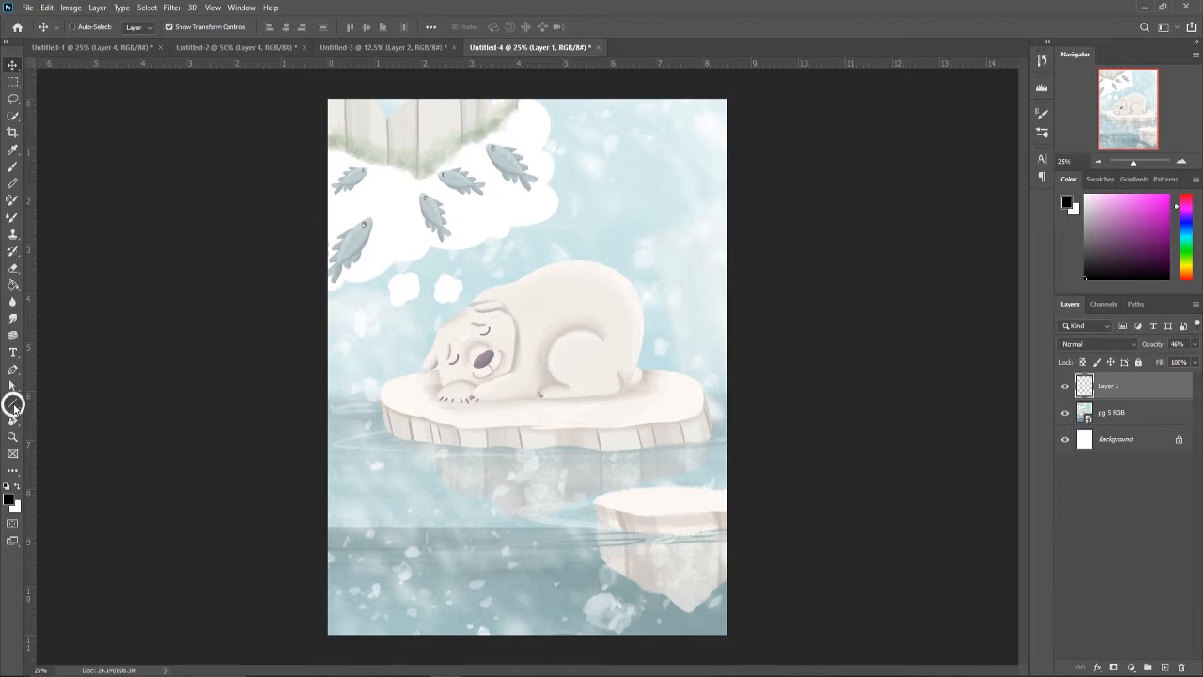
- With the Ellipse Tool, draw a tiny round dot just above the bear's head
{"action": "right_click", "coordinate": [13, 406]}
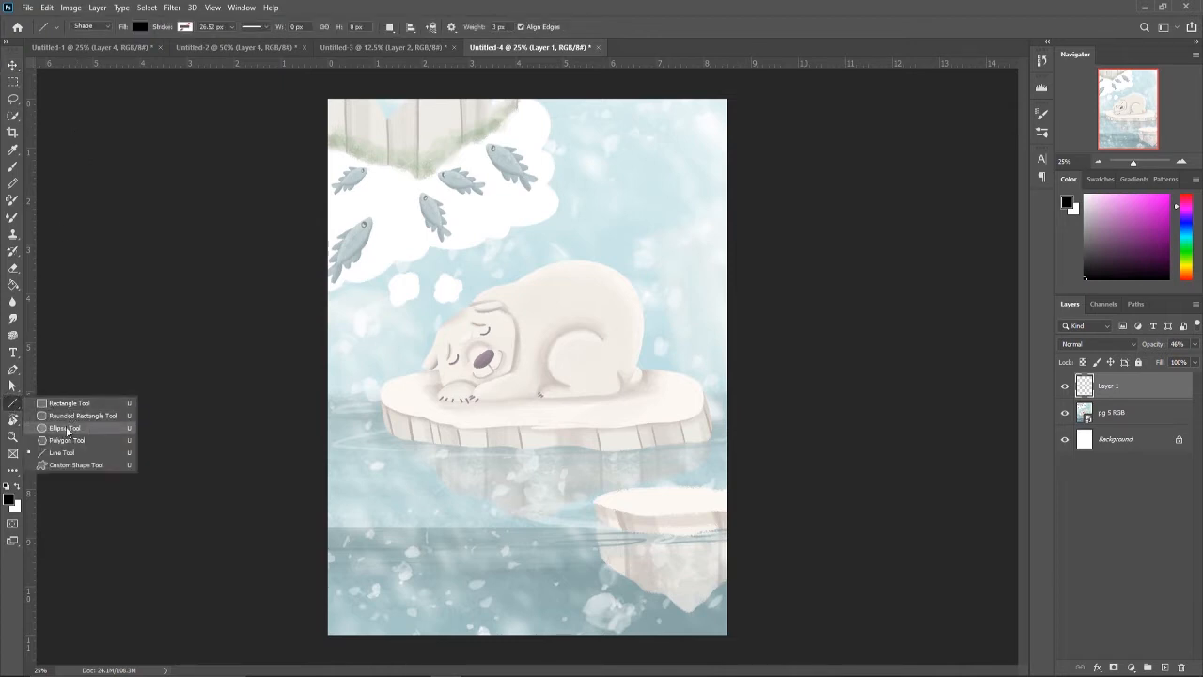
{"action": "left_click", "coordinate": [70, 429]}
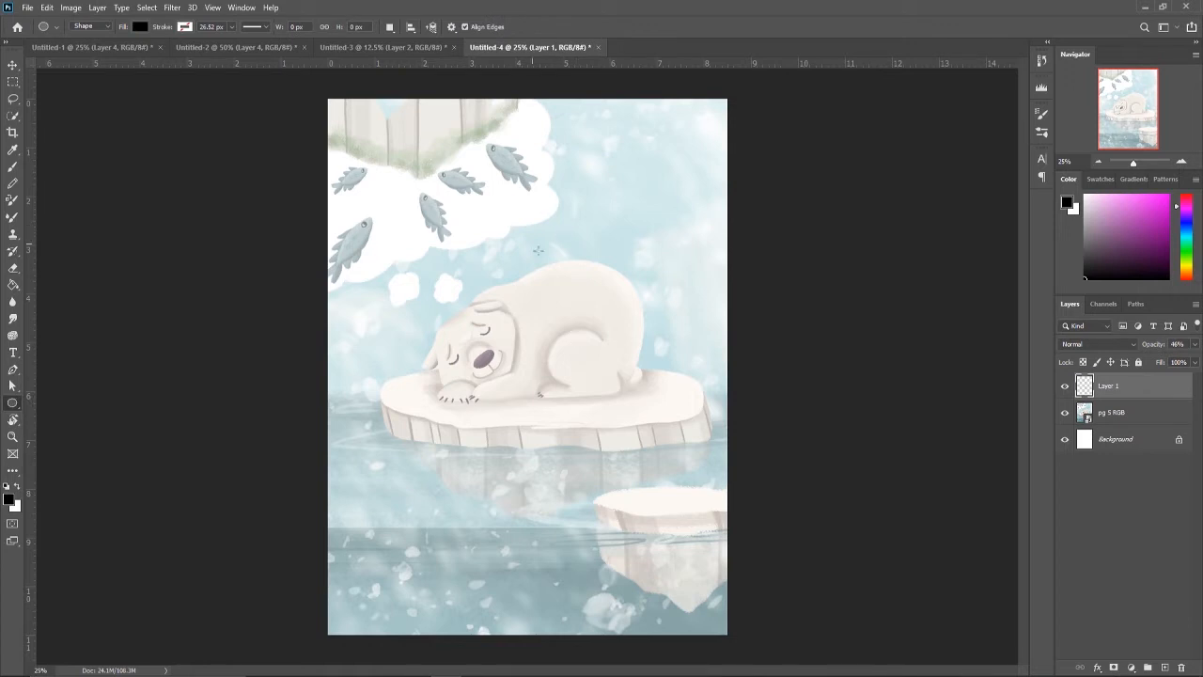
{"action": "scroll", "coordinate": [557, 205], "scroll_direction": "up", "scroll_amount": 5}
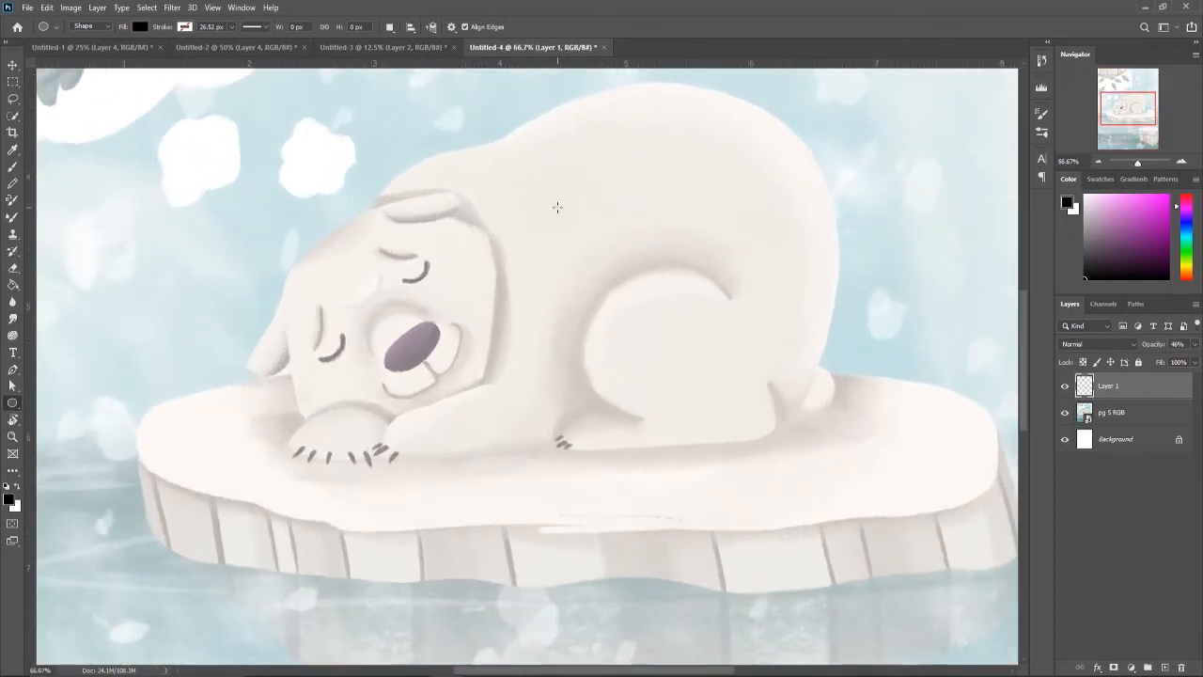
{"action": "key", "text": "alt+bracketleft"}
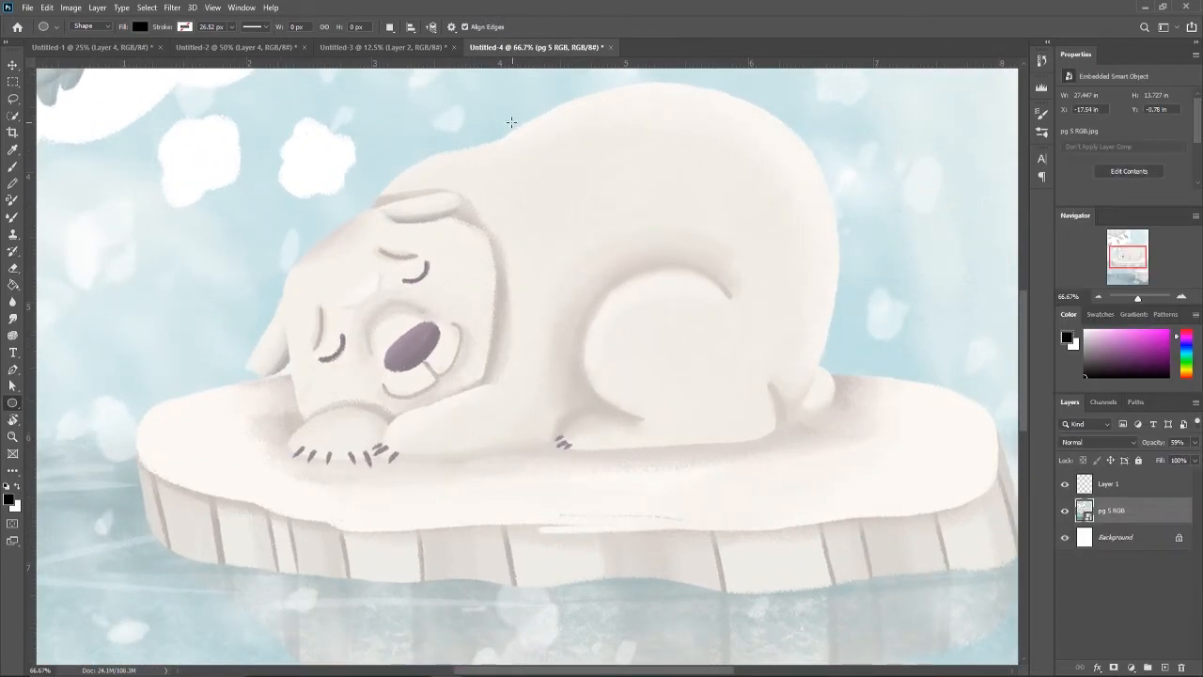
{"action": "mouse_move", "coordinate": [466, 121]}
{"action": "left_mouse_down"}
{"action": "mouse_move", "coordinate": [664, 165]}
{"action": "mouse_move", "coordinate": [418, 268]}
{"action": "left_mouse_up"}
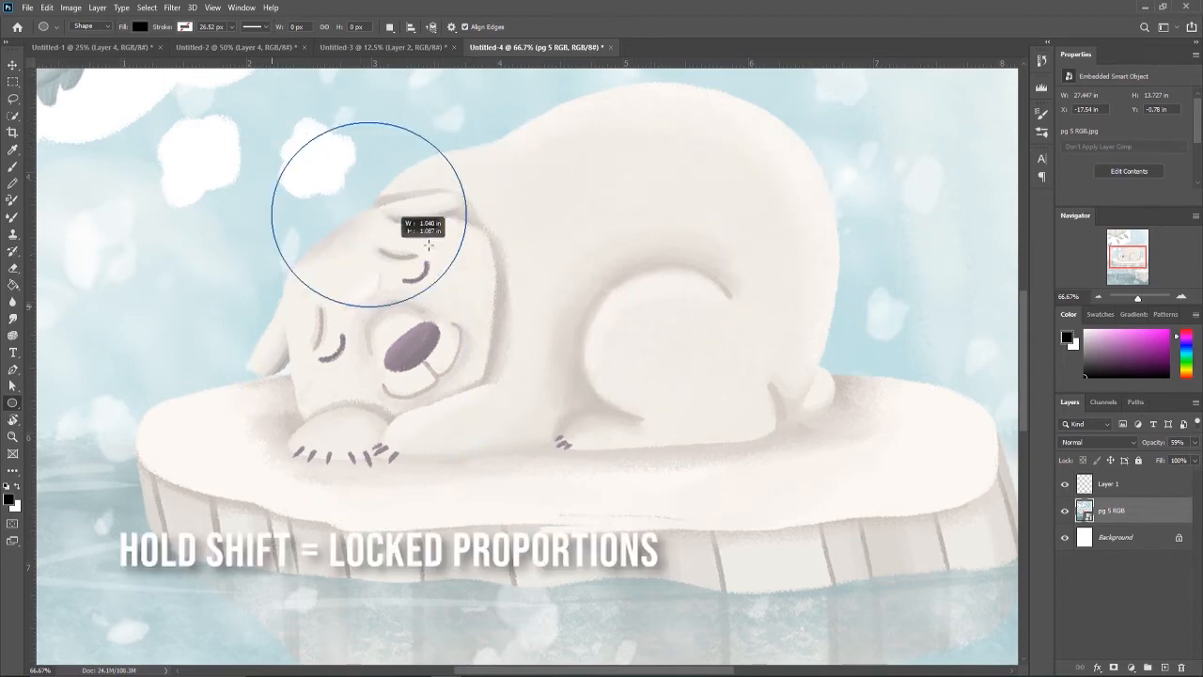
{"action": "mouse_move", "coordinate": [418, 267]}
{"action": "left_mouse_down"}
{"action": "mouse_move", "coordinate": [344, 244]}
{"action": "mouse_move", "coordinate": [485, 158]}
{"action": "mouse_move", "coordinate": [474, 140]}
{"action": "left_mouse_up"}
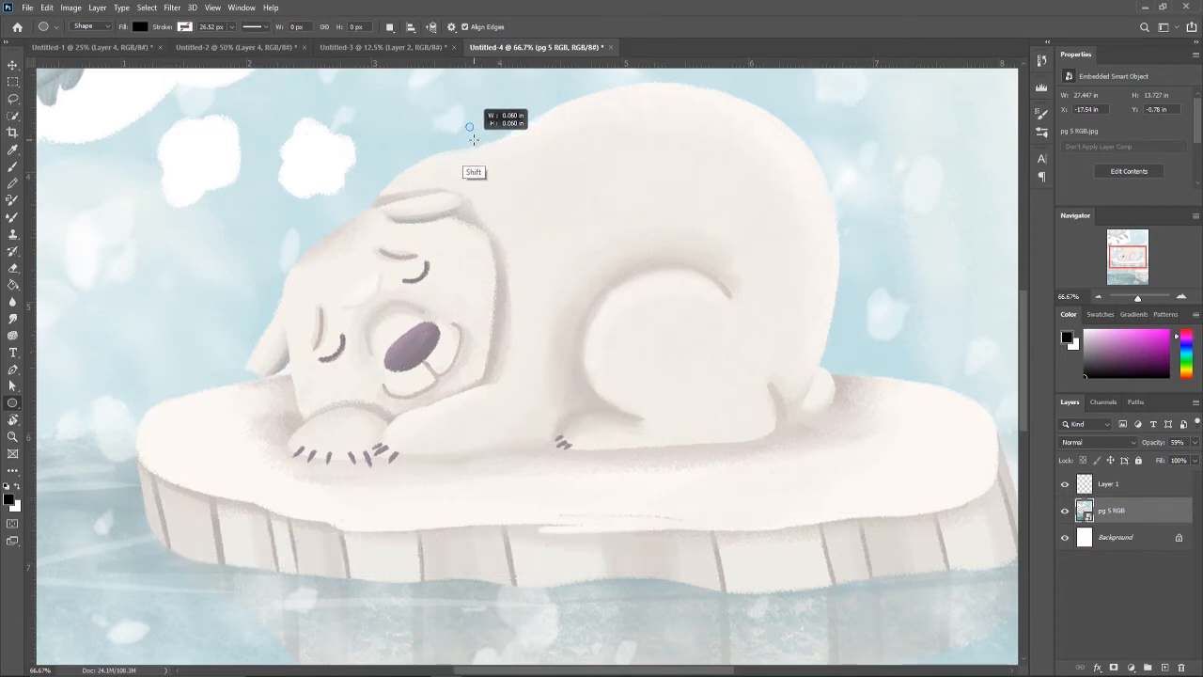
{"action": "left_click_drag", "start_coordinate": [474, 139], "coordinate": [473, 139]}
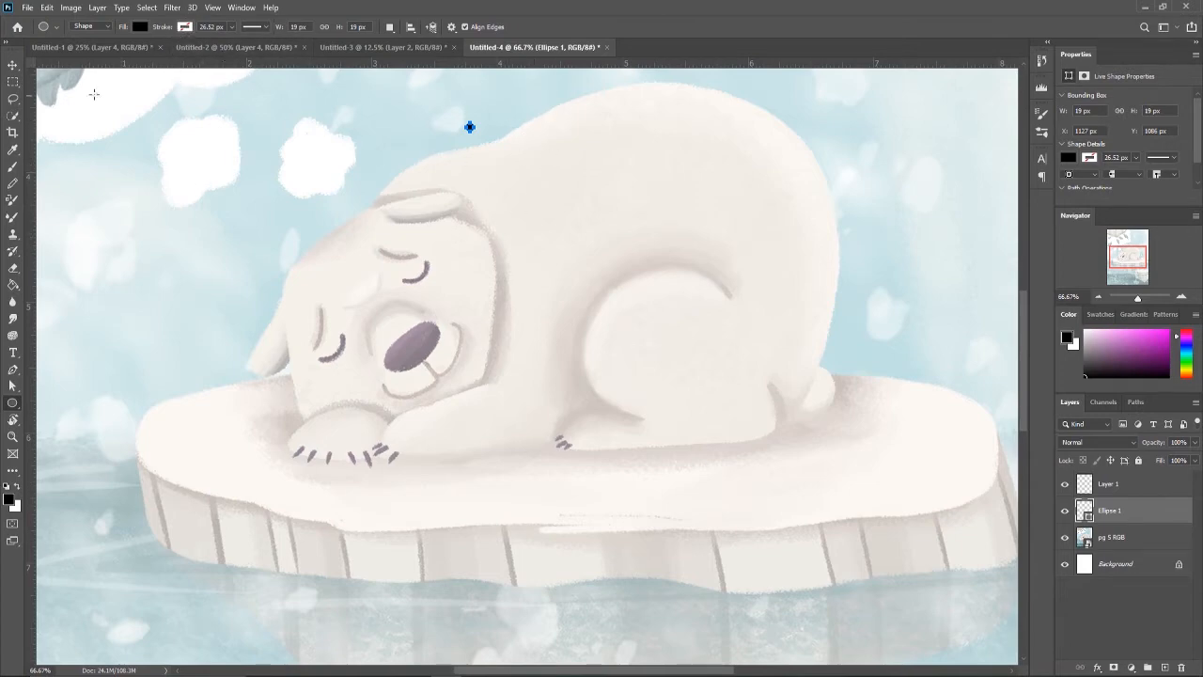
- Delete the unused empty layer and move the dot onto the bear's head outline
{"action": "left_click", "coordinate": [13, 66]}
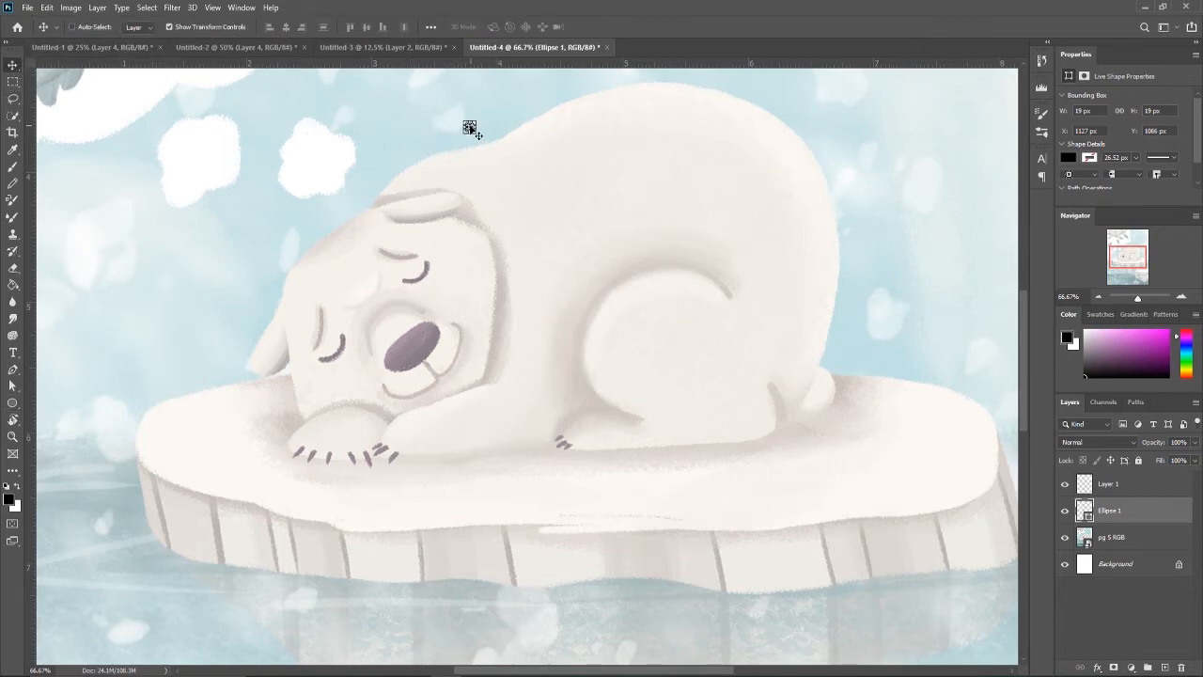
{"action": "left_click_drag", "start_coordinate": [469, 128], "coordinate": [293, 265]}
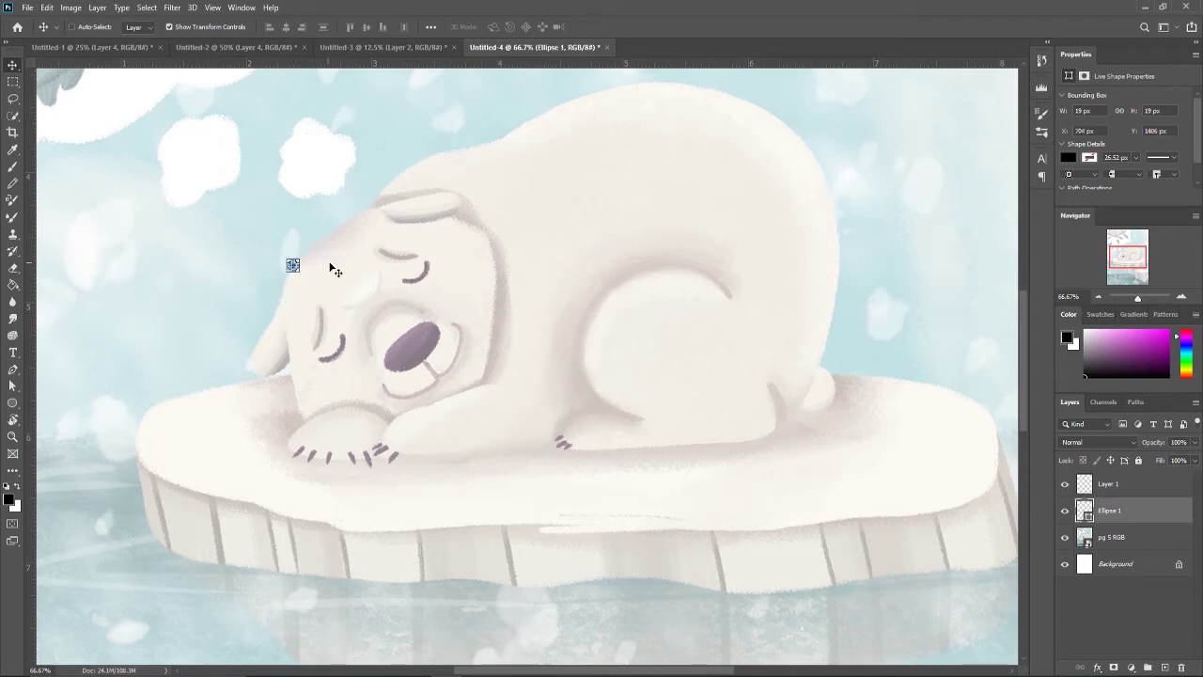
{"action": "left_click", "coordinate": [1105, 486]}
{"action": "key", "text": "Delete"}
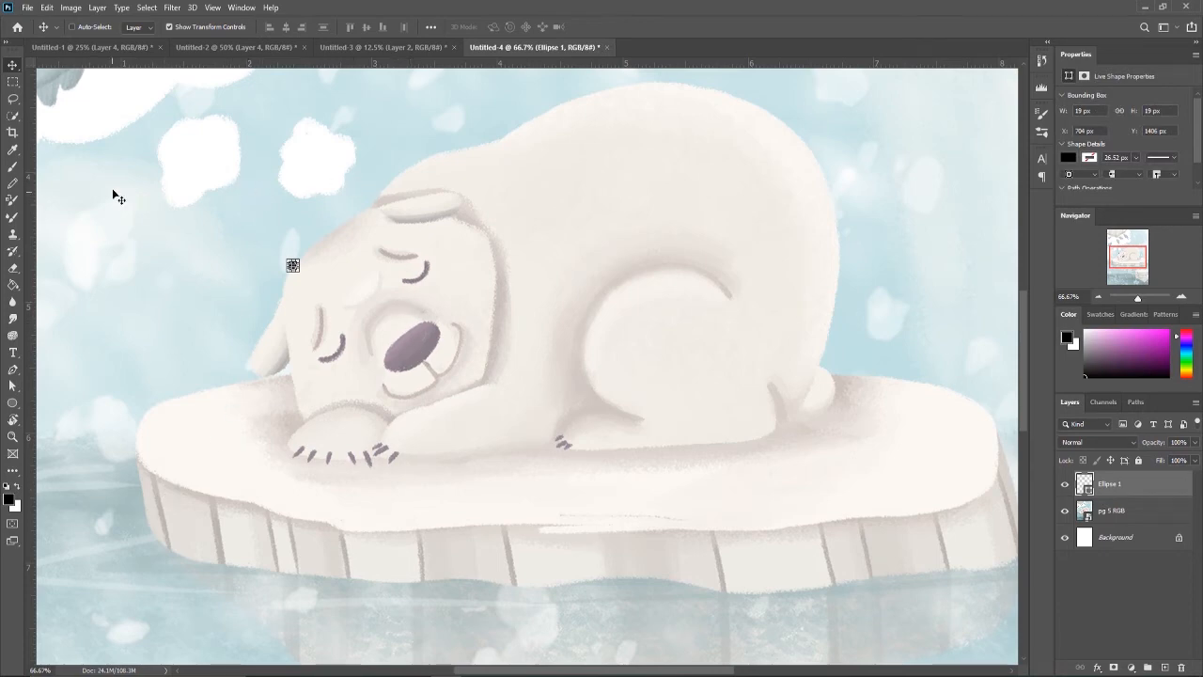
{"action": "left_click_drag", "start_coordinate": [293, 265], "coordinate": [371, 210]}
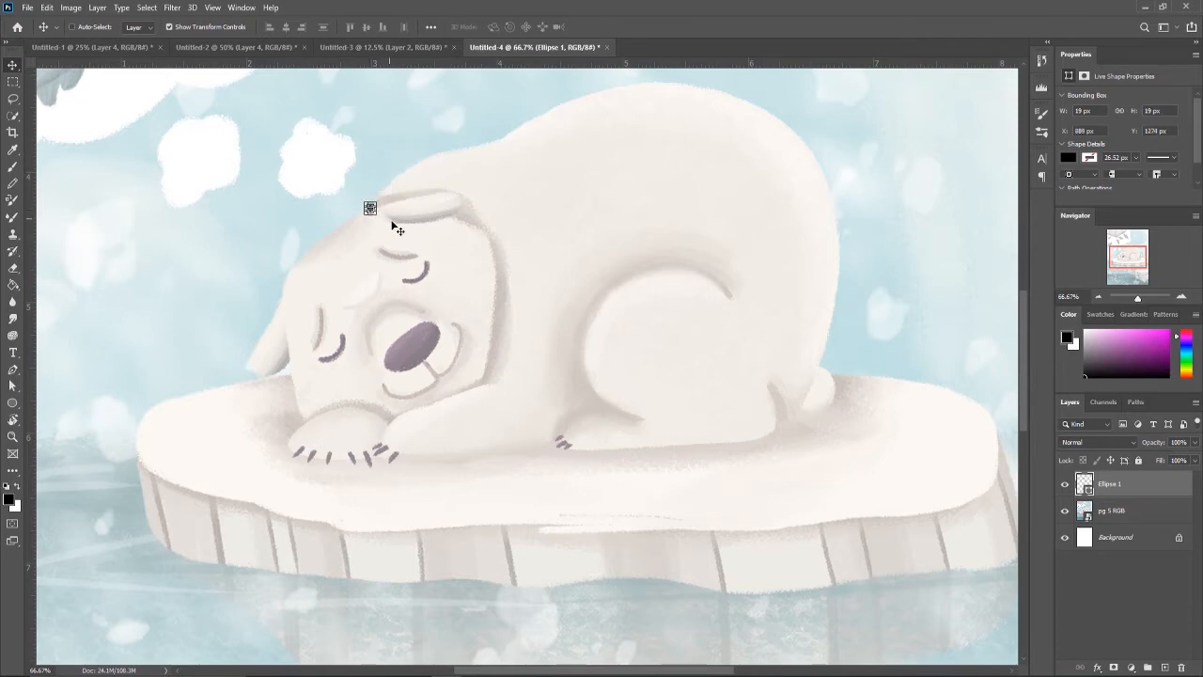
- Duplicate the dot three times, placing copies along the head outline and up the bear's back
{"action": "key", "text": "ctrl+j"}
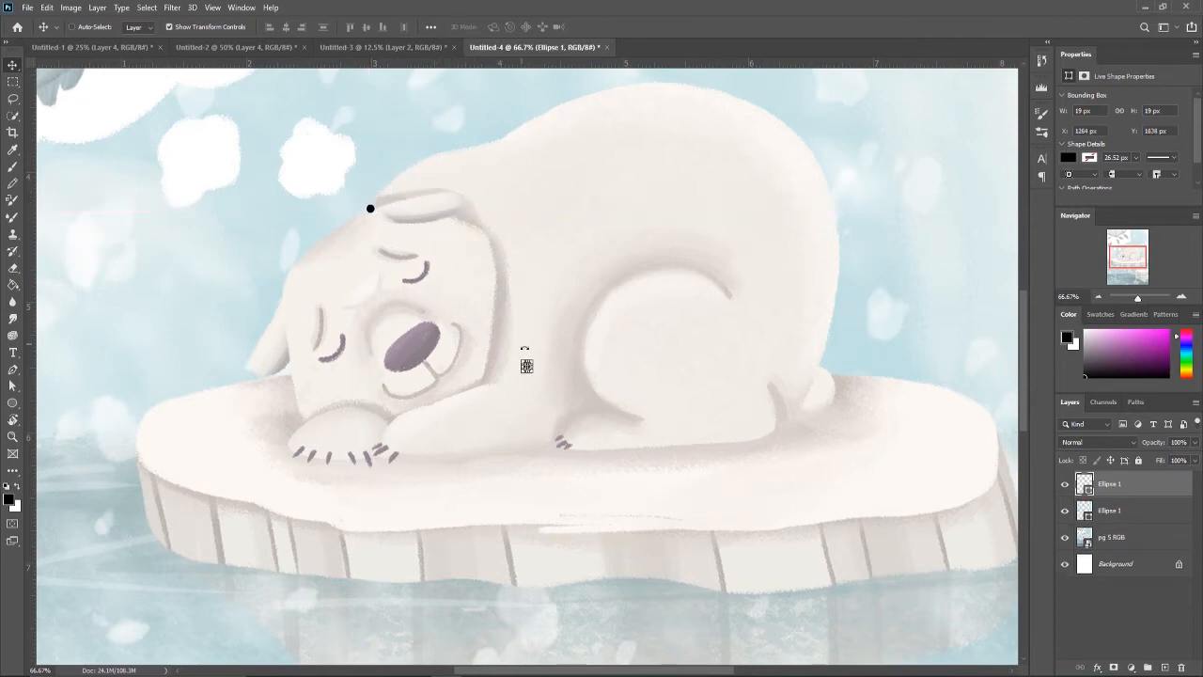
{"action": "left_click_drag", "start_coordinate": [417, 164], "coordinate": [417, 163]}
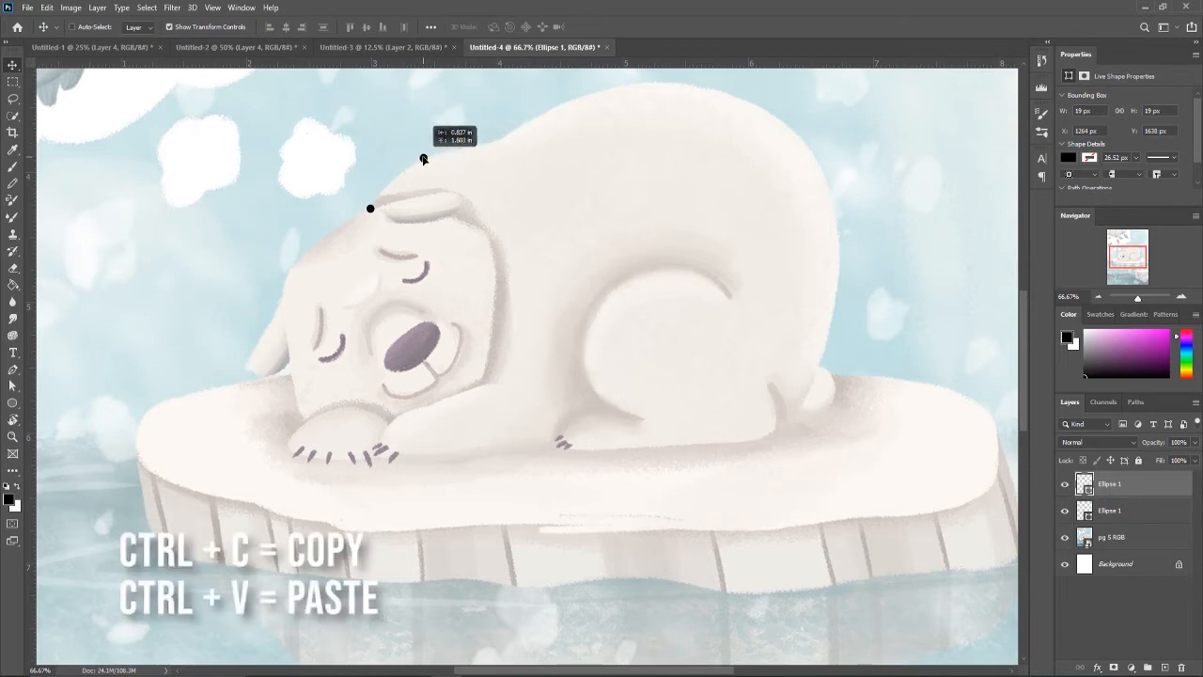
{"action": "mouse_move", "coordinate": [418, 163]}
{"action": "left_mouse_down"}
{"action": "mouse_move", "coordinate": [527, 366]}
{"action": "mouse_move", "coordinate": [502, 141]}
{"action": "left_mouse_up"}
{"action": "key", "text": "ctrl+j"}
{"action": "key", "text": "ctrl+v"}
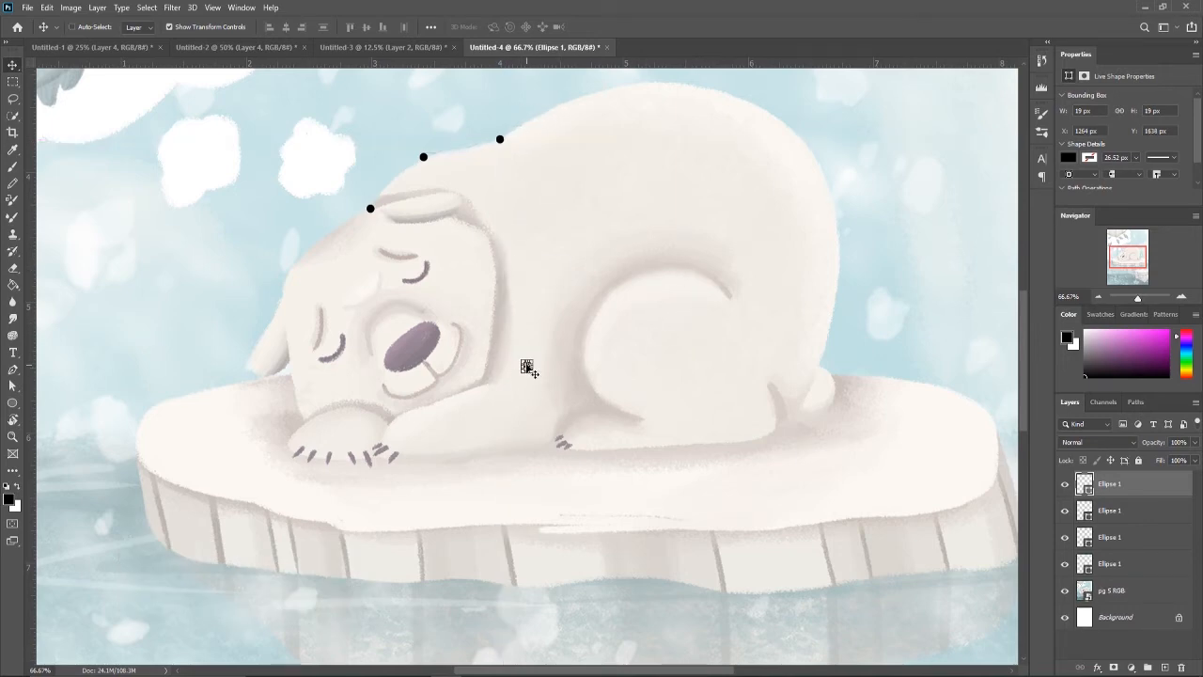
{"action": "left_click_drag", "start_coordinate": [526, 366], "coordinate": [558, 111]}
{"action": "key", "text": "ctrl+v"}
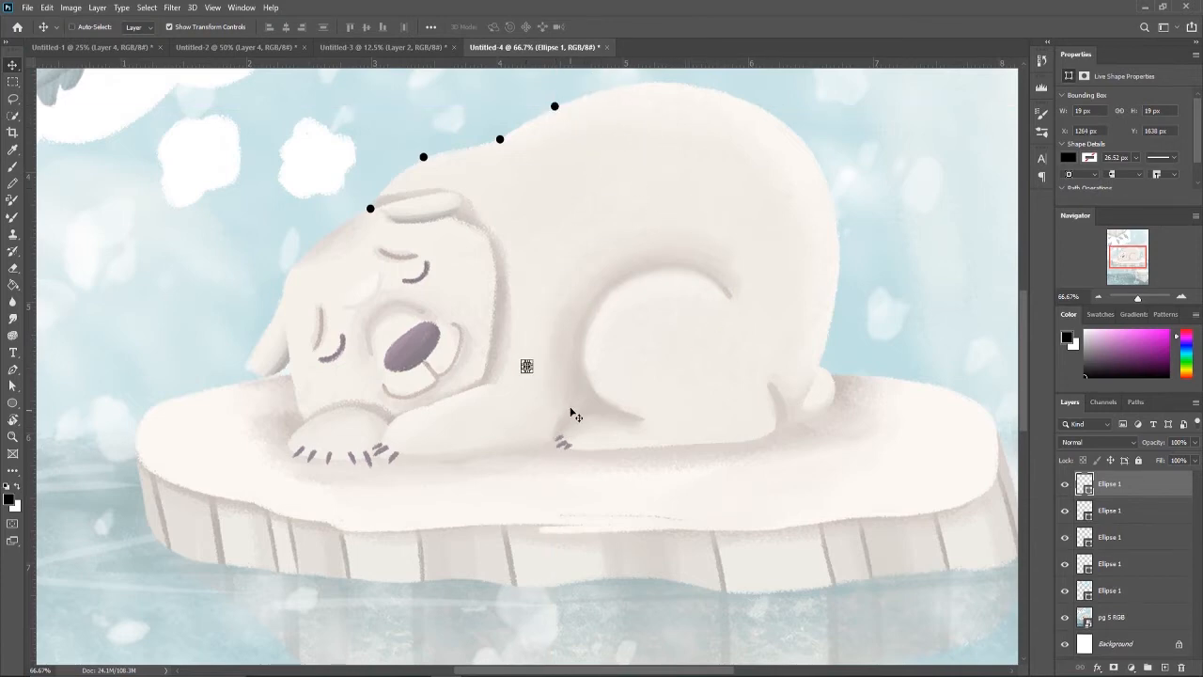
{"action": "left_click_drag", "start_coordinate": [528, 367], "coordinate": [628, 87]}
- Paste more dots over the top of the back, down the rump curve and onto the bear's rear
{"action": "key", "text": "ctrl+v"}
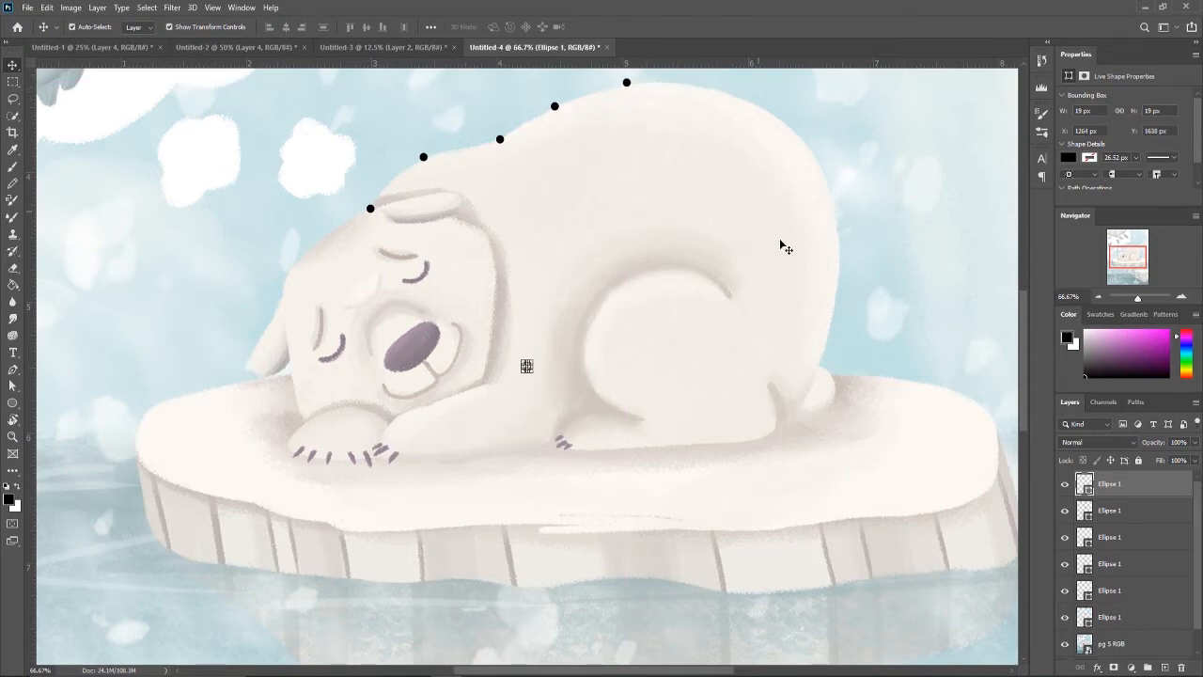
{"action": "left_click_drag", "start_coordinate": [529, 368], "coordinate": [727, 94]}
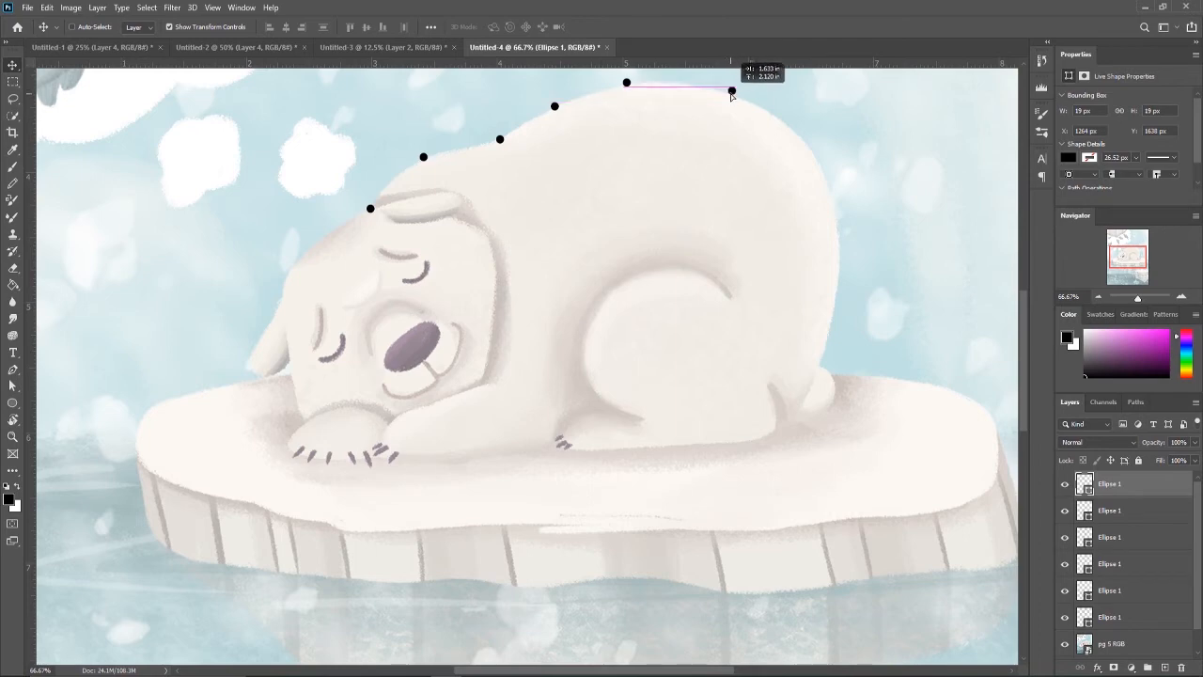
{"action": "left_click_drag", "start_coordinate": [726, 94], "coordinate": [750, 100]}
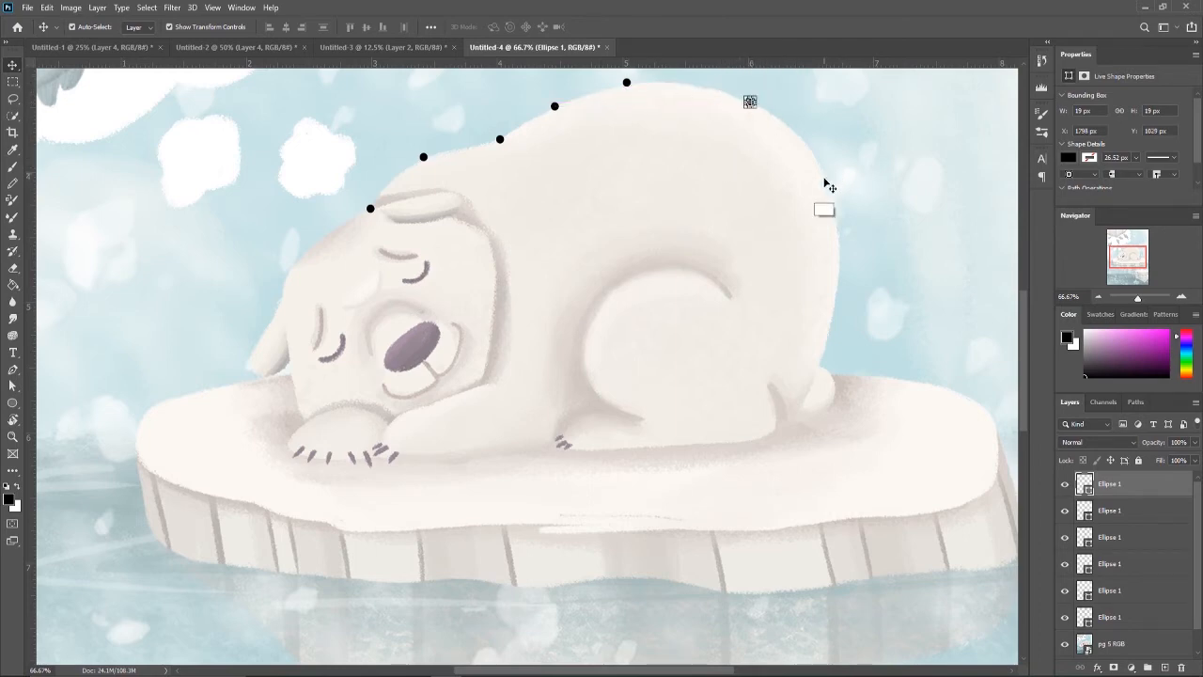
{"action": "key", "text": "ctrl+v"}
{"action": "left_click_drag", "start_coordinate": [528, 368], "coordinate": [837, 216]}
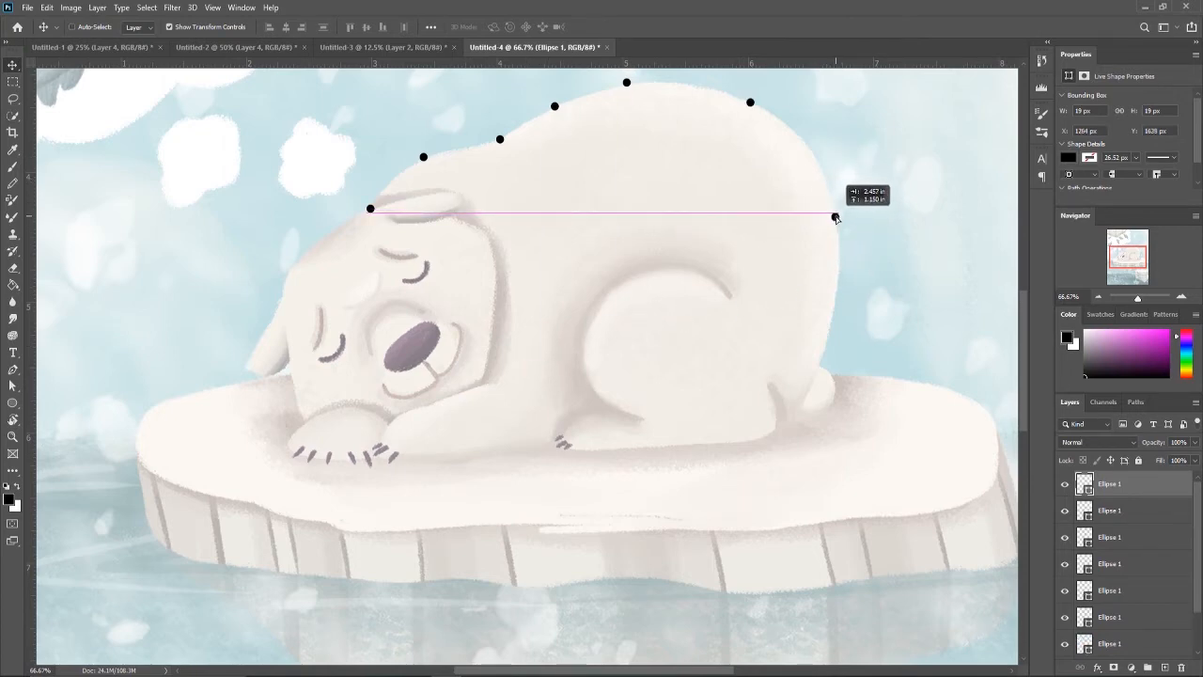
{"action": "left_click_drag", "start_coordinate": [838, 215], "coordinate": [837, 217]}
{"action": "key", "text": "ctrl+v"}
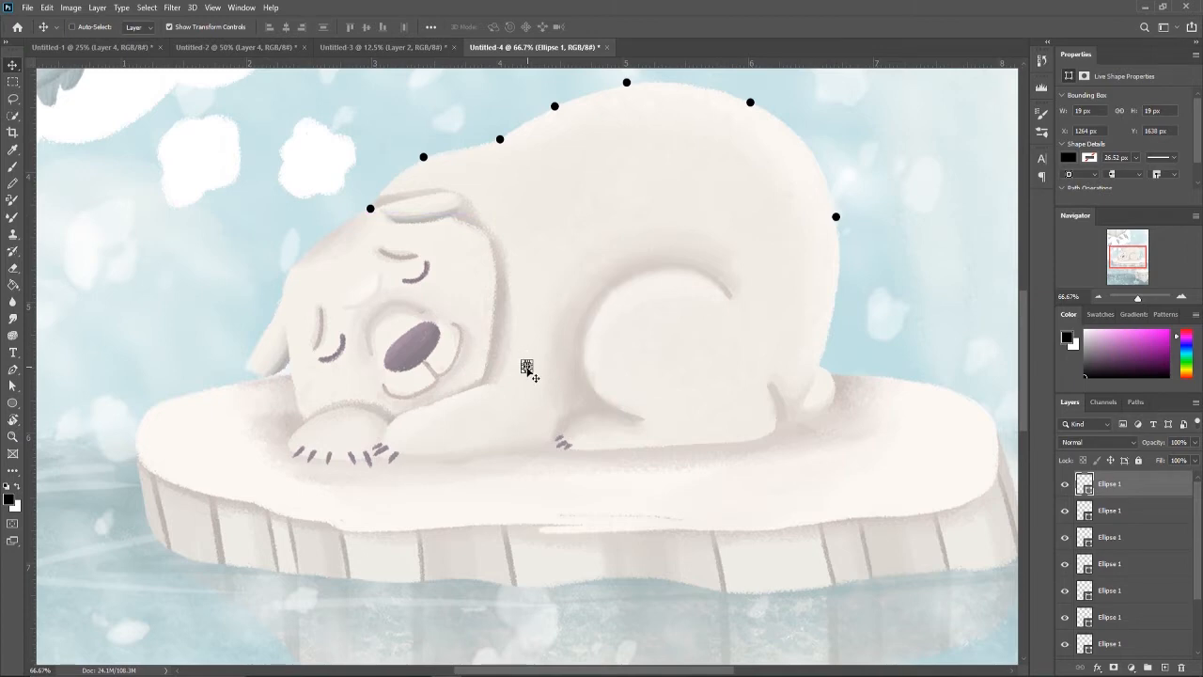
{"action": "left_click_drag", "start_coordinate": [529, 368], "coordinate": [820, 359]}
{"action": "key", "text": "ctrl+v"}
- Paste dots behind the hind leg, along the underside and belly, and below the front paw
{"action": "mouse_move", "coordinate": [527, 365]}
{"action": "left_mouse_down"}
{"action": "mouse_move", "coordinate": [795, 421]}
{"action": "mouse_move", "coordinate": [782, 428]}
{"action": "left_mouse_up"}
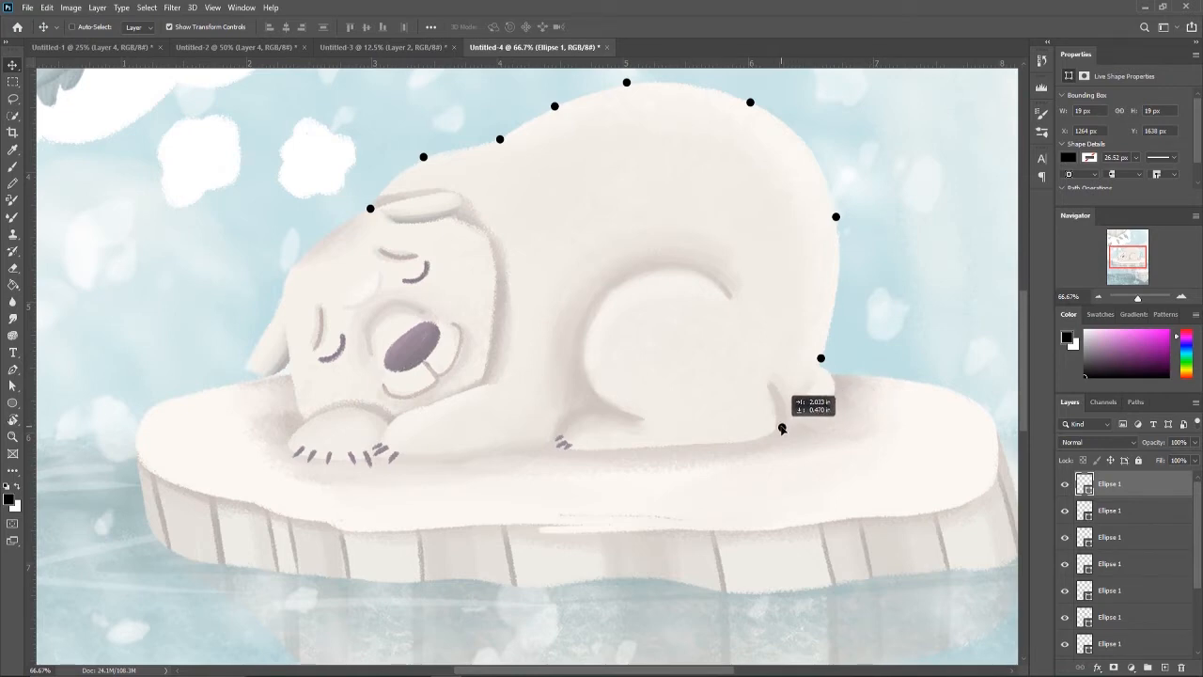
{"action": "left_click_drag", "start_coordinate": [782, 429], "coordinate": [782, 429]}
{"action": "key", "text": "ctrl+v"}
{"action": "left_click_drag", "start_coordinate": [526, 366], "coordinate": [709, 448]}
{"action": "key", "text": "ctrl+v"}
{"action": "left_click_drag", "start_coordinate": [526, 366], "coordinate": [630, 450]}
{"action": "key", "text": "ctrl+v"}
{"action": "mouse_move", "coordinate": [527, 366]}
{"action": "left_mouse_down"}
{"action": "mouse_move", "coordinate": [446, 489]}
{"action": "mouse_move", "coordinate": [484, 438]}
{"action": "left_mouse_up"}
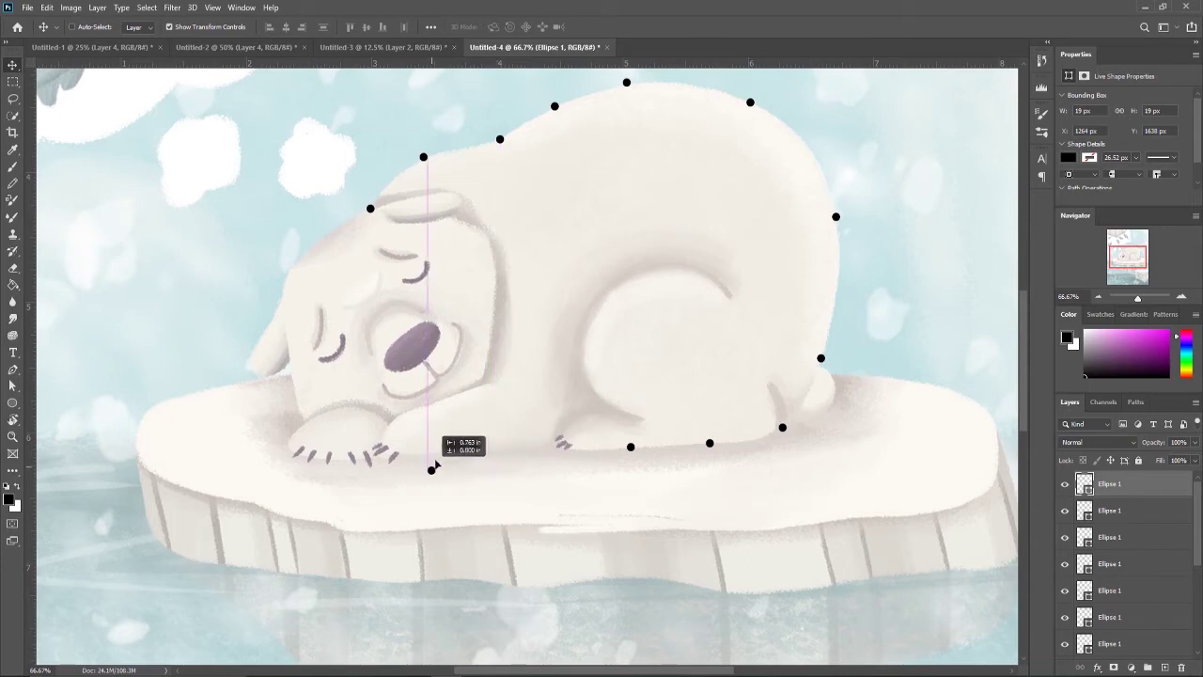
- Respace the underside dots along the belly and settle one beside the paw claws
{"action": "mouse_move", "coordinate": [632, 451]}
{"action": "left_mouse_down"}
{"action": "mouse_move", "coordinate": [562, 456]}
{"action": "mouse_move", "coordinate": [561, 446]}
{"action": "left_mouse_up"}
{"action": "left_click", "coordinate": [631, 447]}
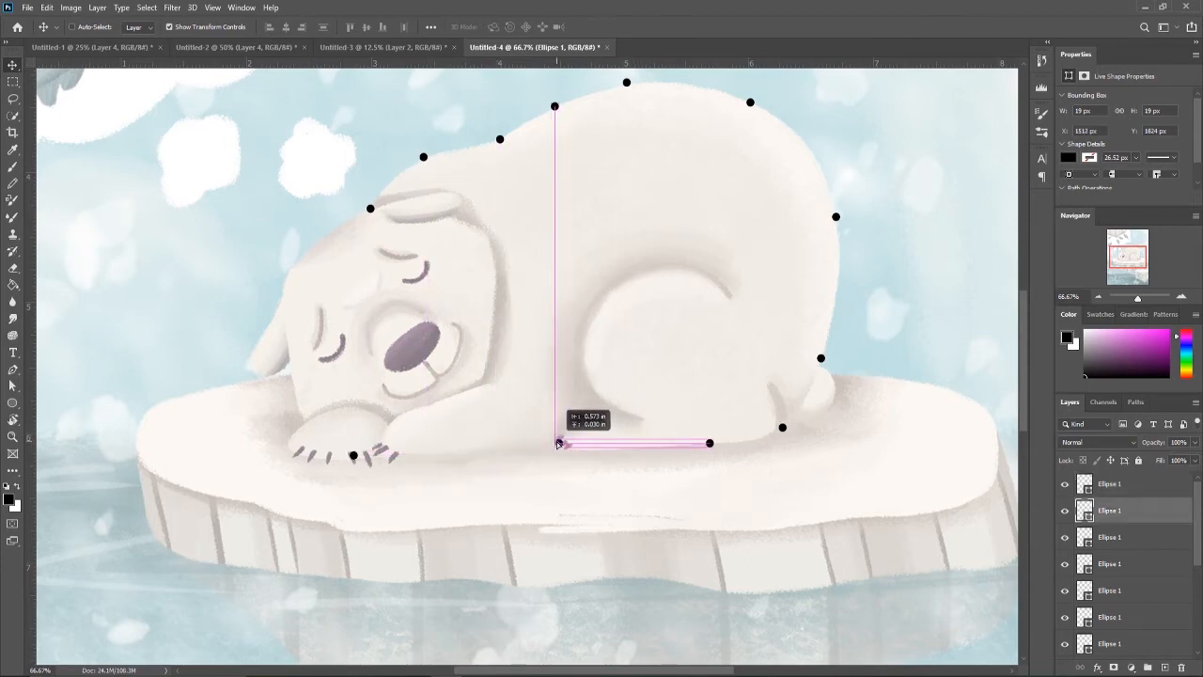
{"action": "left_click", "coordinate": [710, 442]}
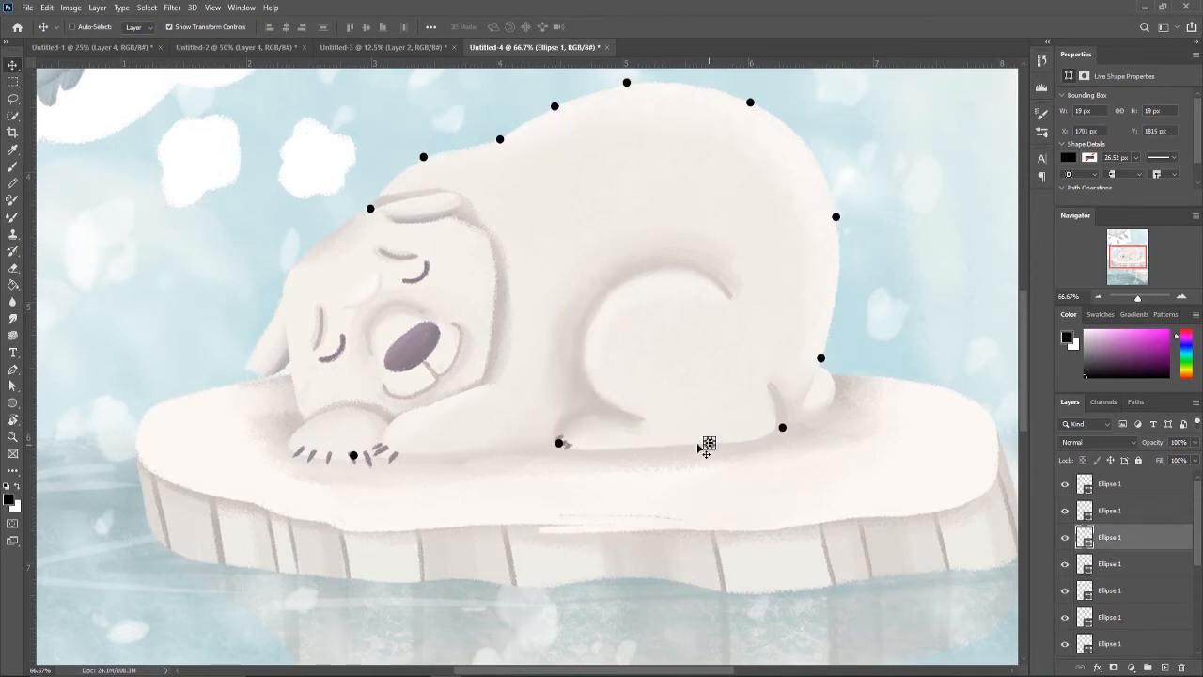
{"action": "mouse_move", "coordinate": [710, 446]}
{"action": "left_mouse_down"}
{"action": "mouse_move", "coordinate": [508, 457]}
{"action": "mouse_move", "coordinate": [580, 420]}
{"action": "left_mouse_up"}
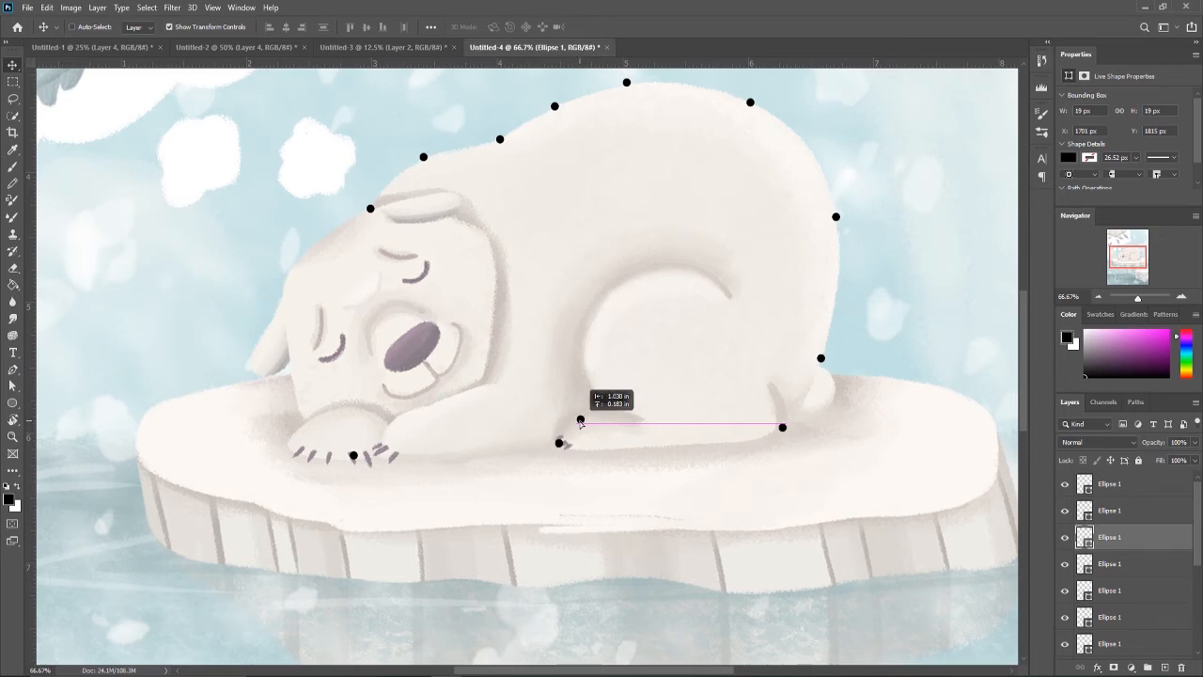
{"action": "mouse_move", "coordinate": [580, 419]}
{"action": "left_mouse_down"}
{"action": "mouse_move", "coordinate": [495, 454]}
{"action": "mouse_move", "coordinate": [354, 458]}
{"action": "left_mouse_up"}
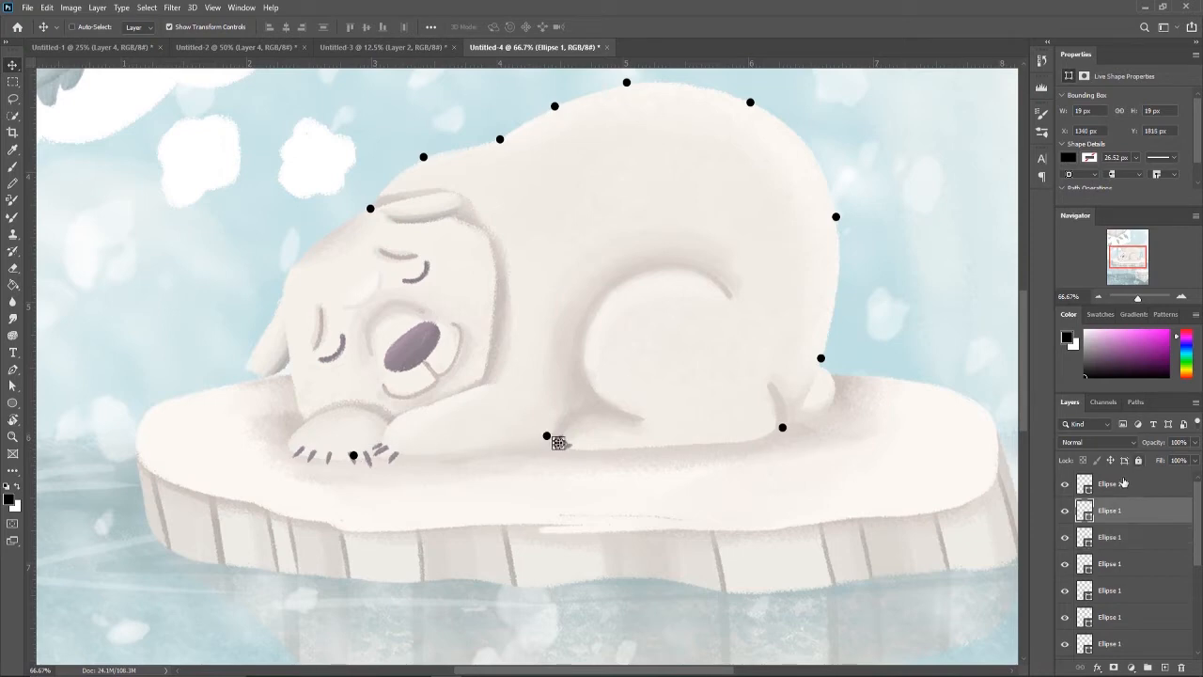
{"action": "left_click", "coordinate": [1120, 484]}
{"action": "mouse_move", "coordinate": [359, 464]}
{"action": "left_mouse_down"}
{"action": "mouse_move", "coordinate": [500, 438]}
{"action": "mouse_move", "coordinate": [415, 459]}
{"action": "left_mouse_up"}
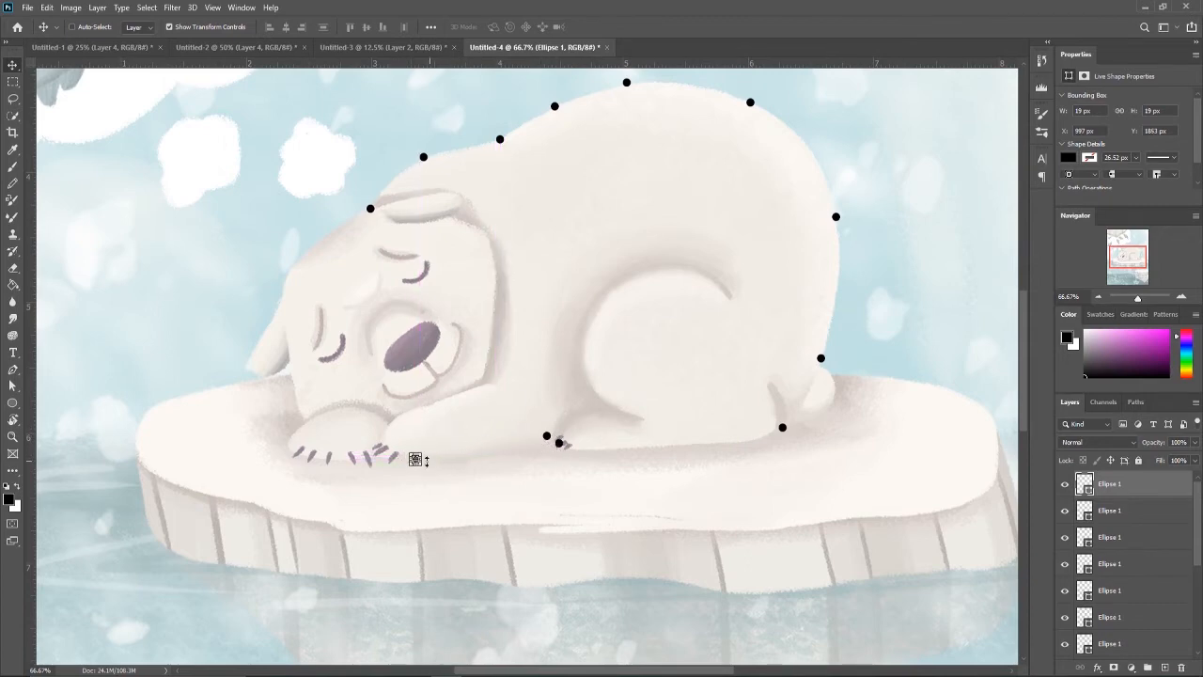
{"action": "left_click", "coordinate": [416, 459]}
{"action": "left_click_drag", "start_coordinate": [560, 443], "coordinate": [385, 470]}
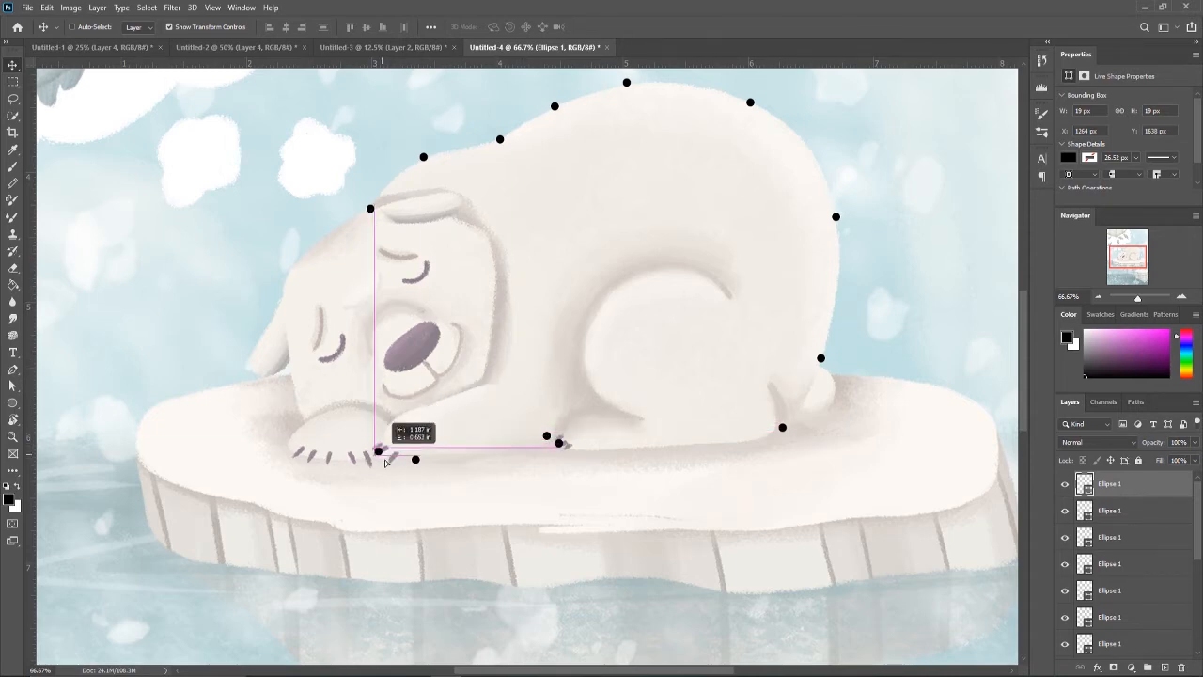
{"action": "mouse_move", "coordinate": [385, 470]}
{"action": "left_mouse_down"}
{"action": "mouse_move", "coordinate": [408, 444]}
{"action": "mouse_move", "coordinate": [407, 410]}
{"action": "left_mouse_up"}
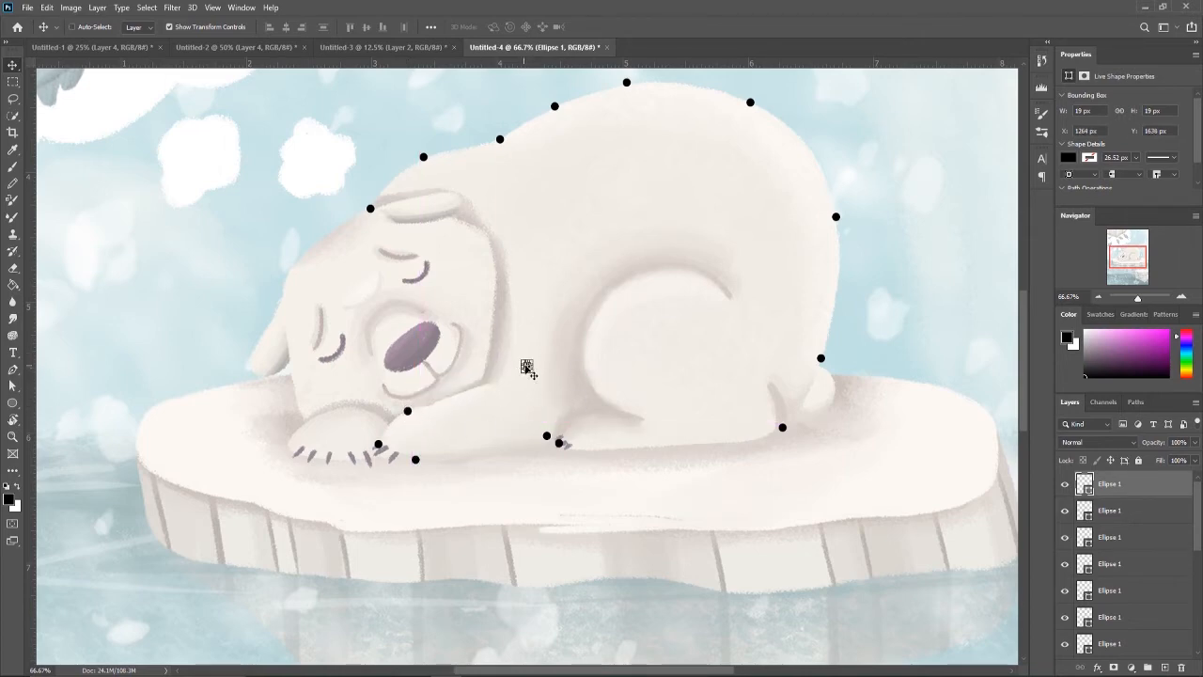
- Place dots on the chest, up the neck and where the head meets the back
{"action": "mouse_move", "coordinate": [527, 367]}
{"action": "left_mouse_down"}
{"action": "mouse_move", "coordinate": [483, 383]}
{"action": "mouse_move", "coordinate": [492, 317]}
{"action": "left_mouse_up"}
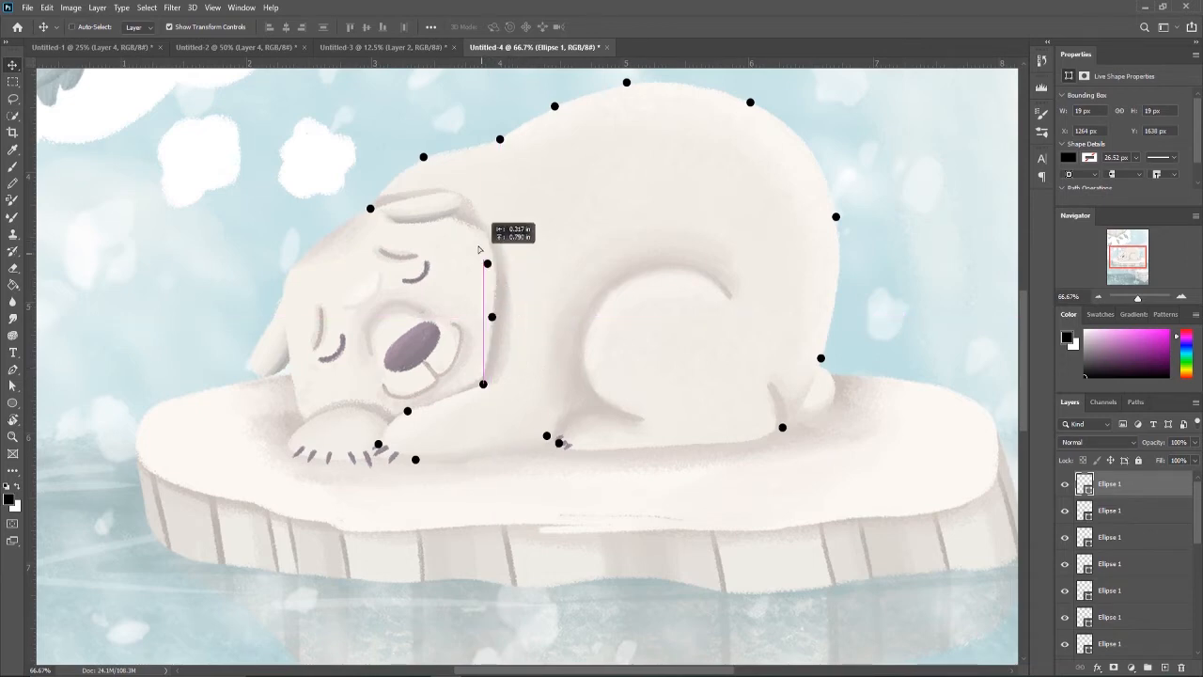
{"action": "left_click_drag", "start_coordinate": [526, 366], "coordinate": [483, 233]}
{"action": "left_click_drag", "start_coordinate": [526, 367], "coordinate": [444, 217]}
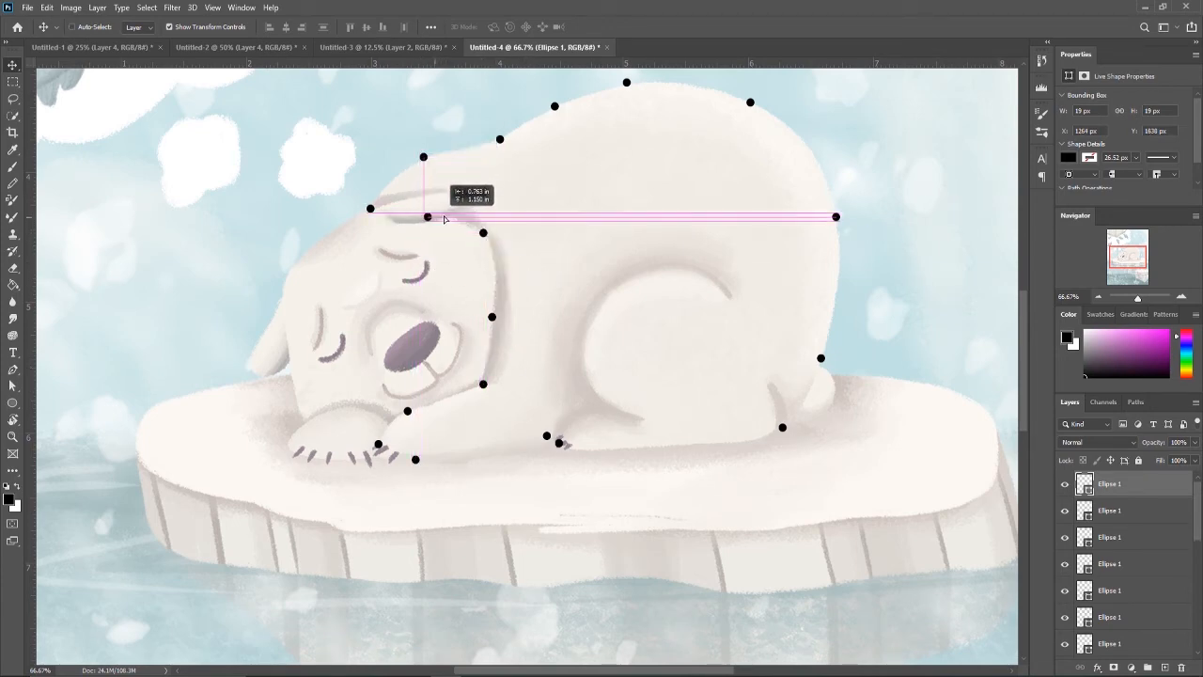
{"action": "left_click_drag", "start_coordinate": [445, 217], "coordinate": [445, 217]}
{"action": "left_click_drag", "start_coordinate": [526, 366], "coordinate": [391, 222]}
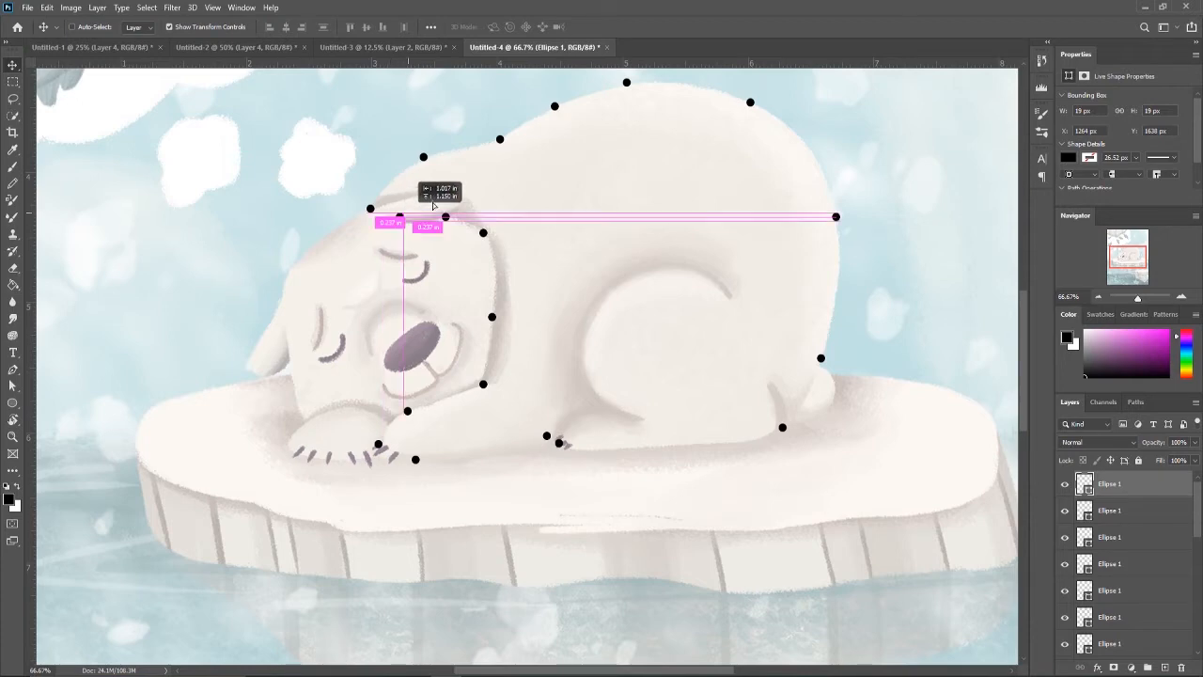
{"action": "left_click_drag", "start_coordinate": [391, 222], "coordinate": [461, 193]}
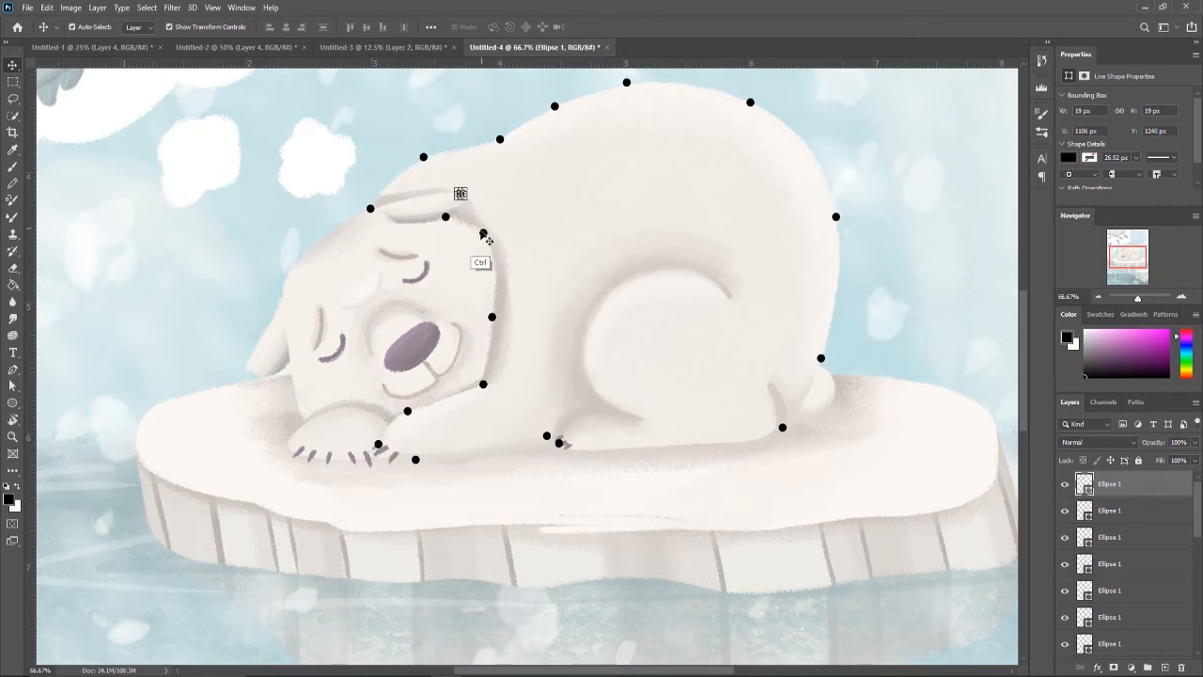
- Copy dots behind the head, onto the forehead and lower face, adjusting the forehead dot
{"action": "left_click_drag", "start_coordinate": [484, 234], "coordinate": [461, 194], "text": "ctrl"}
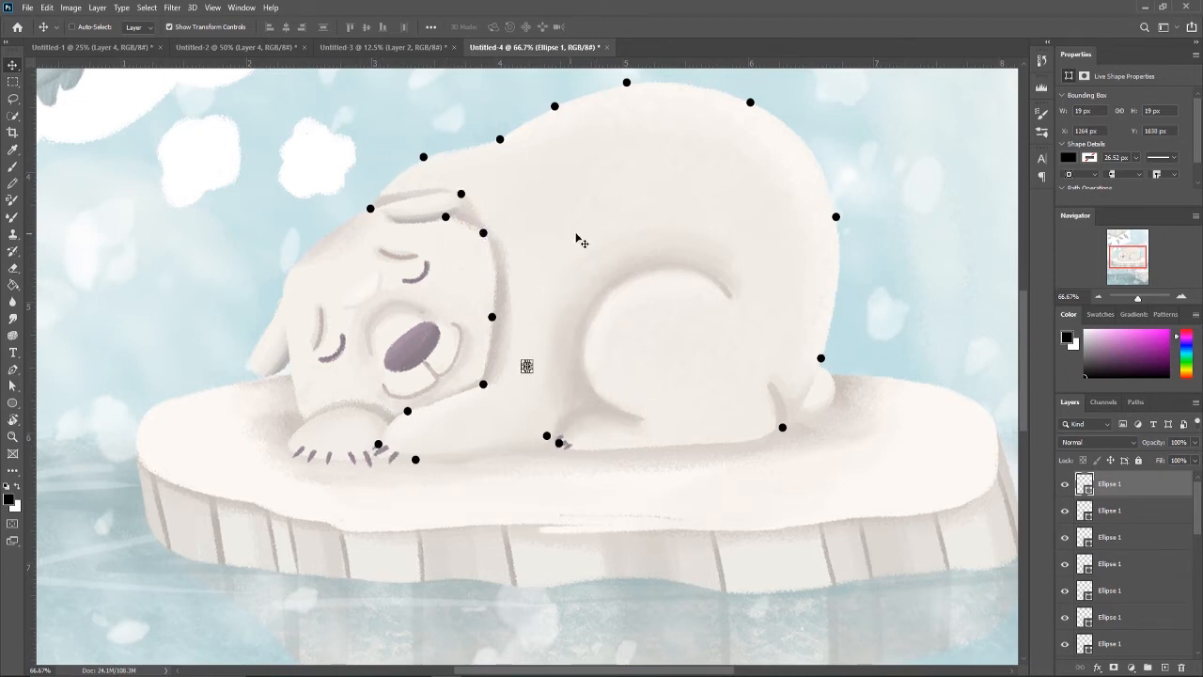
{"action": "mouse_move", "coordinate": [371, 208]}
{"action": "left_mouse_down", "text": "ctrl"}
{"action": "mouse_move", "coordinate": [290, 267]}
{"action": "mouse_move", "coordinate": [290, 367]}
{"action": "left_mouse_up", "text": "ctrl"}
{"action": "left_click_drag", "start_coordinate": [291, 367], "coordinate": [298, 422], "text": "ctrl"}
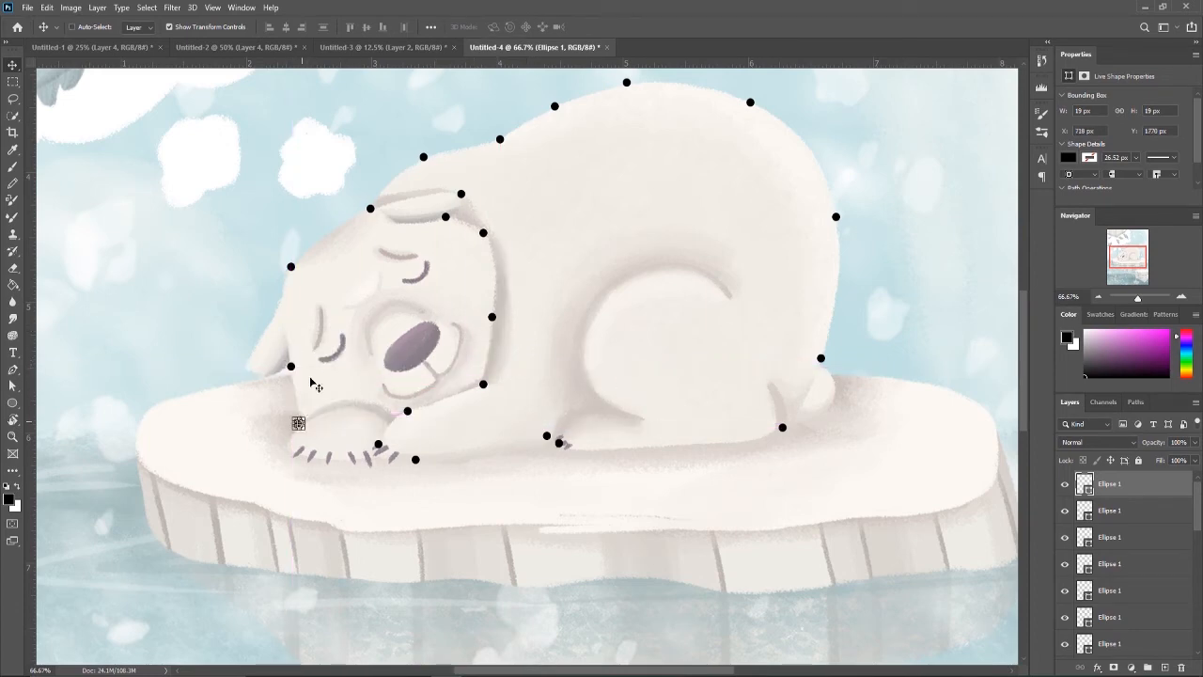
{"action": "left_click", "coordinate": [291, 268]}
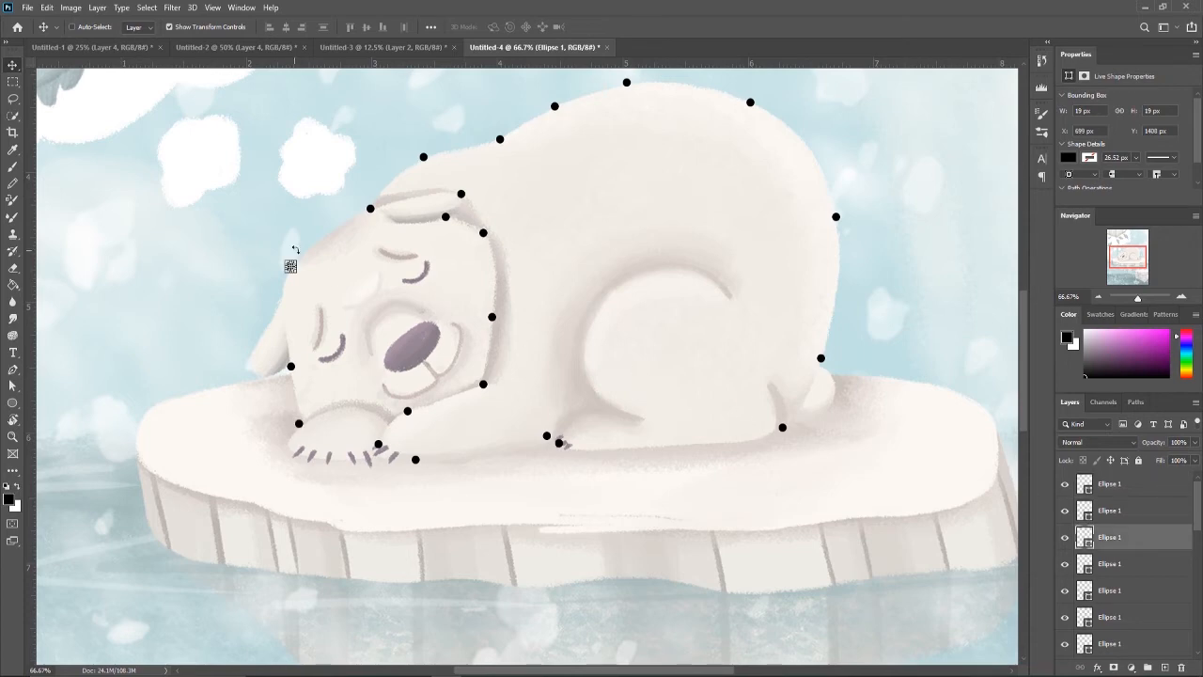
{"action": "left_click_drag", "start_coordinate": [291, 268], "coordinate": [283, 284]}
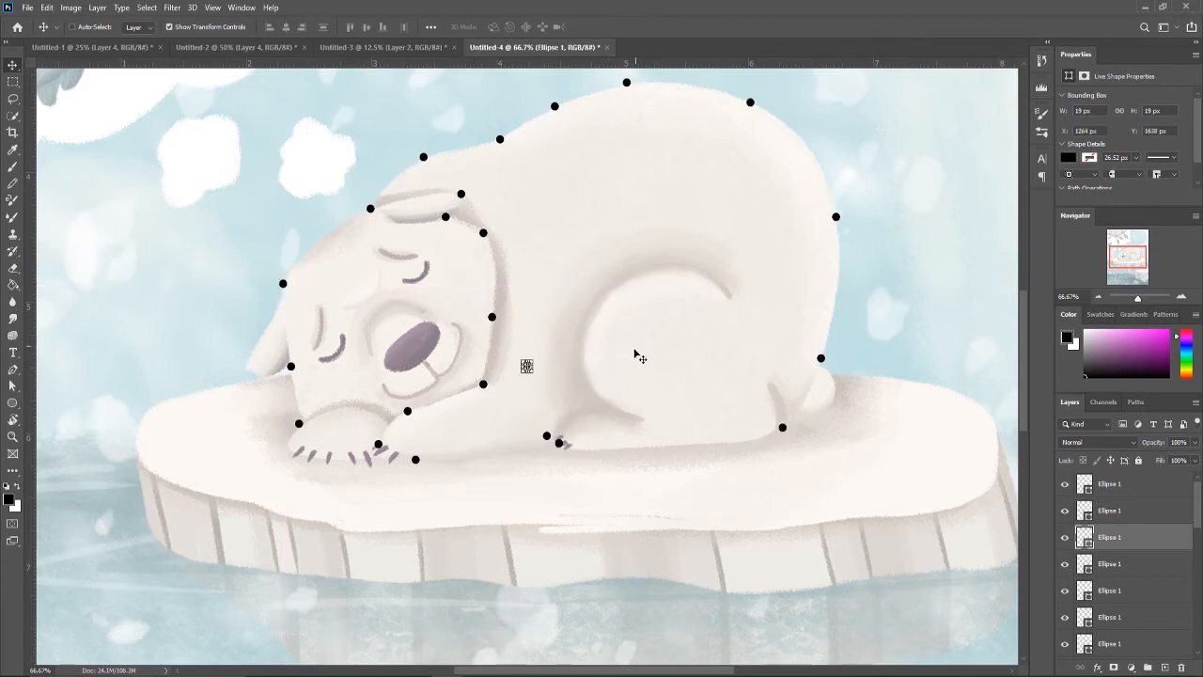
- Place dots at the chin and face edge, then move the stray dot onto the front paw's tip
{"action": "left_click_drag", "start_coordinate": [526, 366], "coordinate": [245, 364]}
{"action": "left_click_drag", "start_coordinate": [527, 366], "coordinate": [270, 376]}
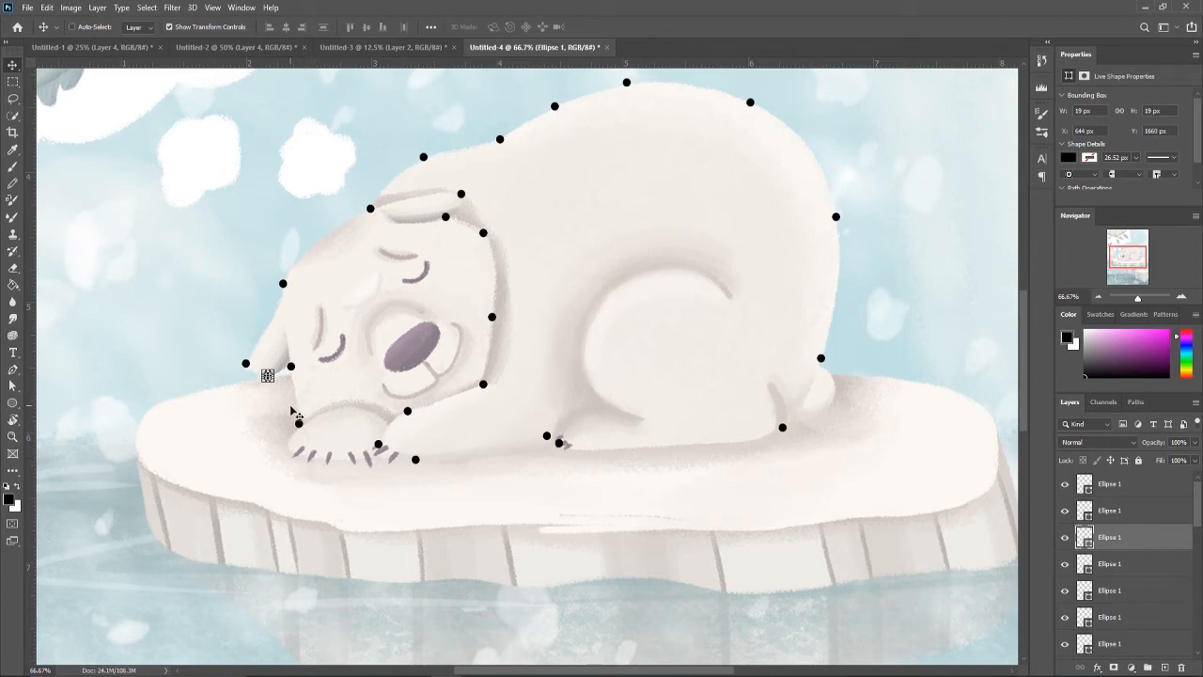
{"action": "left_click_drag", "start_coordinate": [268, 376], "coordinate": [526, 367]}
{"action": "mouse_move", "coordinate": [378, 443]}
{"action": "left_mouse_down"}
{"action": "mouse_move", "coordinate": [362, 408]}
{"action": "mouse_move", "coordinate": [393, 457]}
{"action": "mouse_move", "coordinate": [292, 451]}
{"action": "left_mouse_up"}
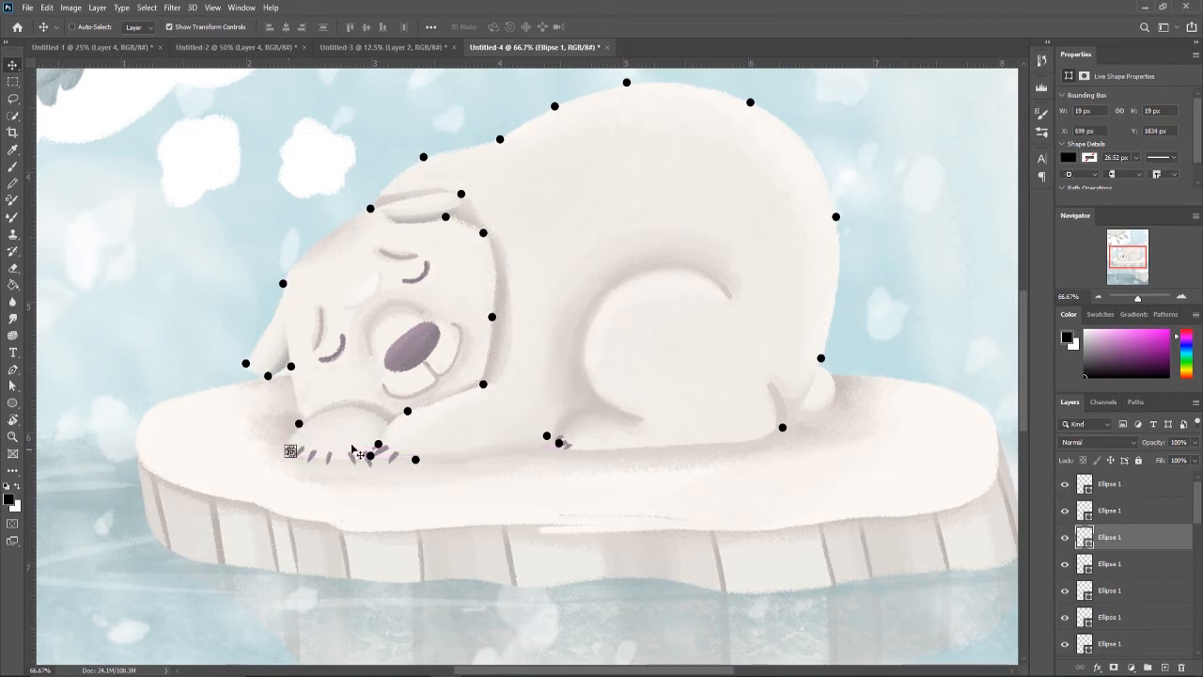
{"action": "left_click", "coordinate": [13, 83]}
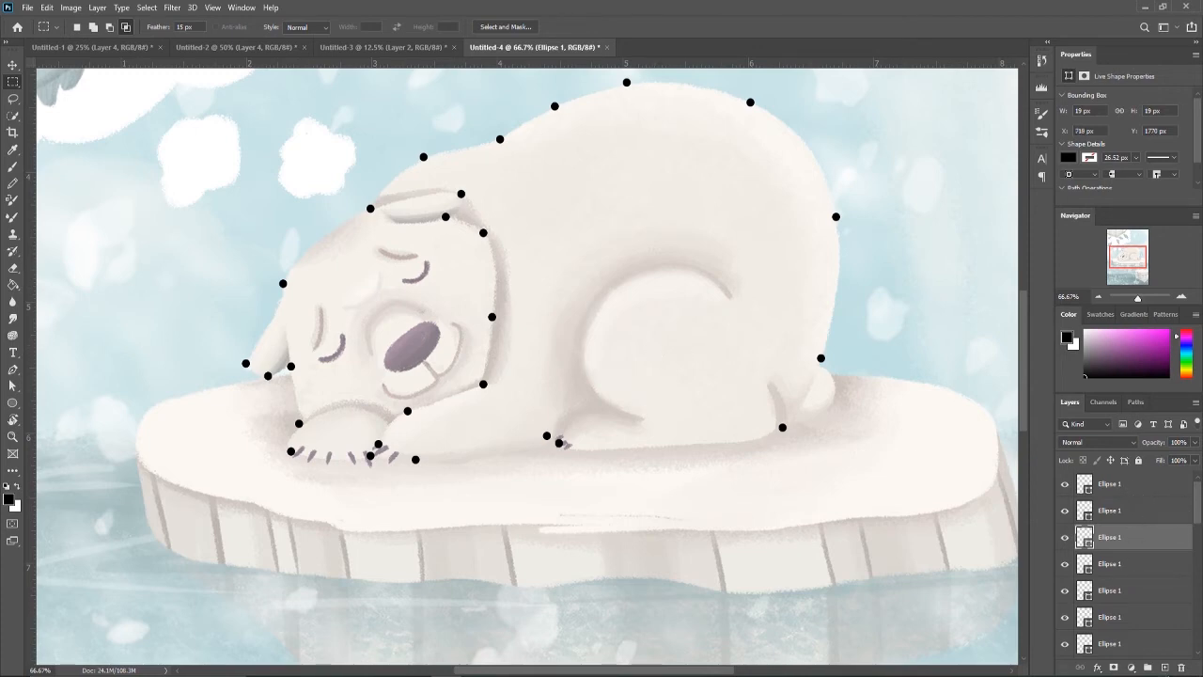
- On a new layer, switch to a Hard Round brush and undo a trial stroke
{"action": "key", "text": "ctrl+shift+alt+n"}
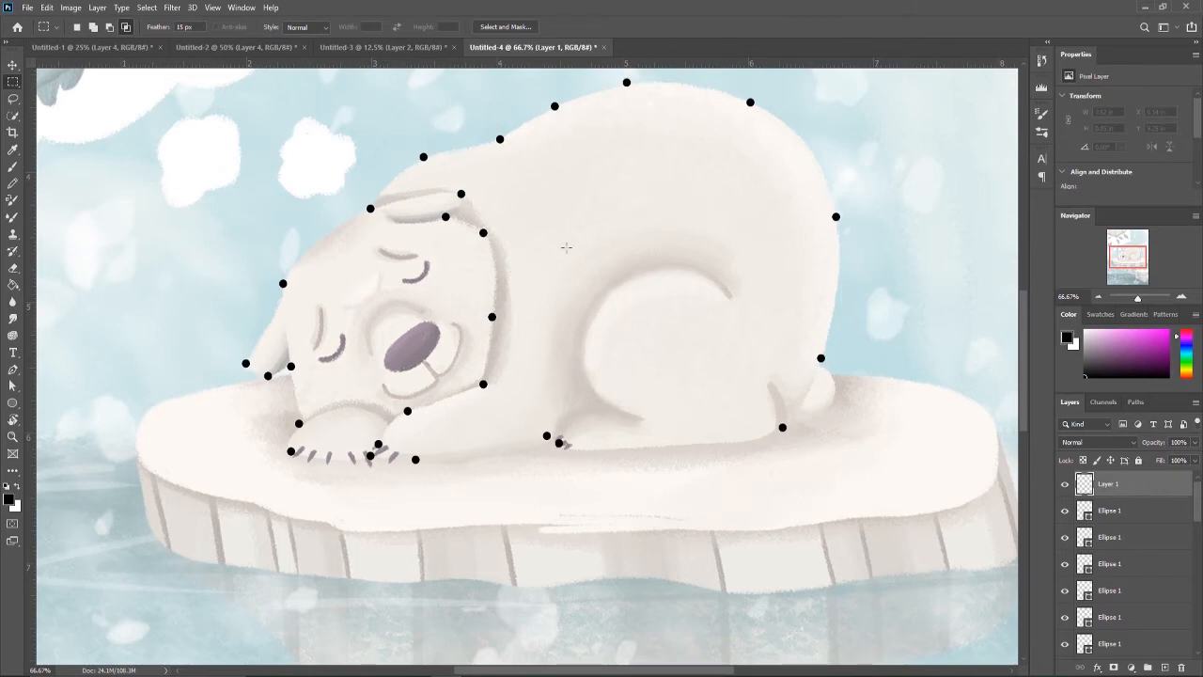
{"action": "key", "text": "b"}
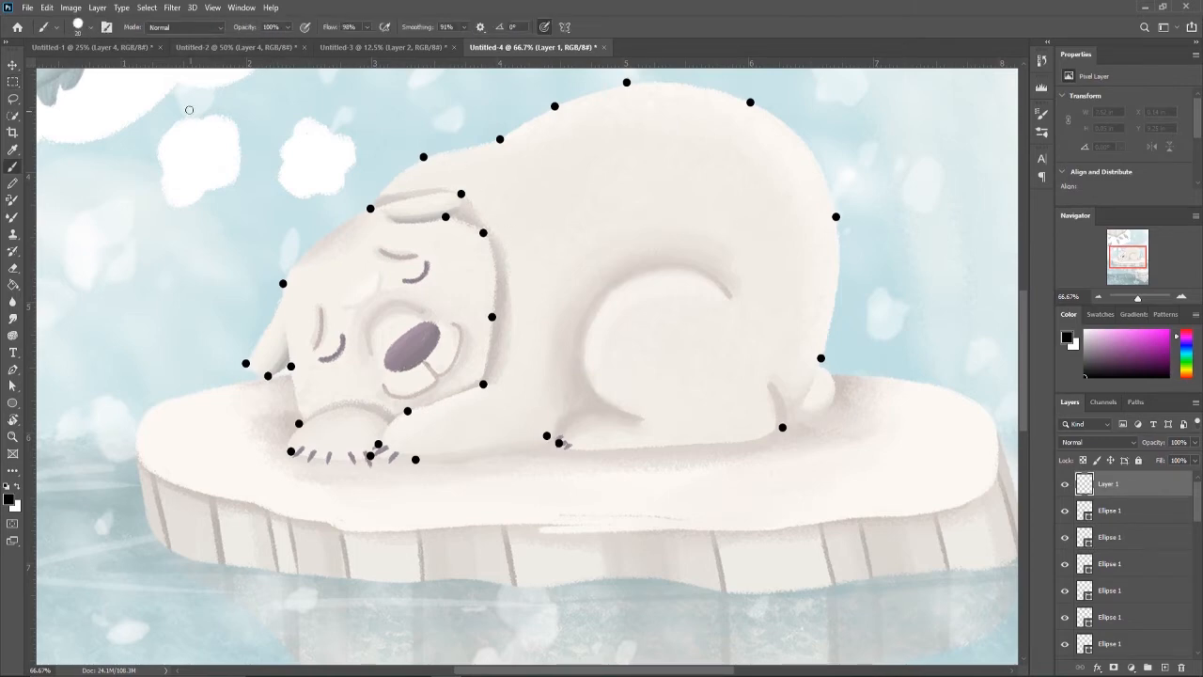
{"action": "left_click", "coordinate": [85, 26]}
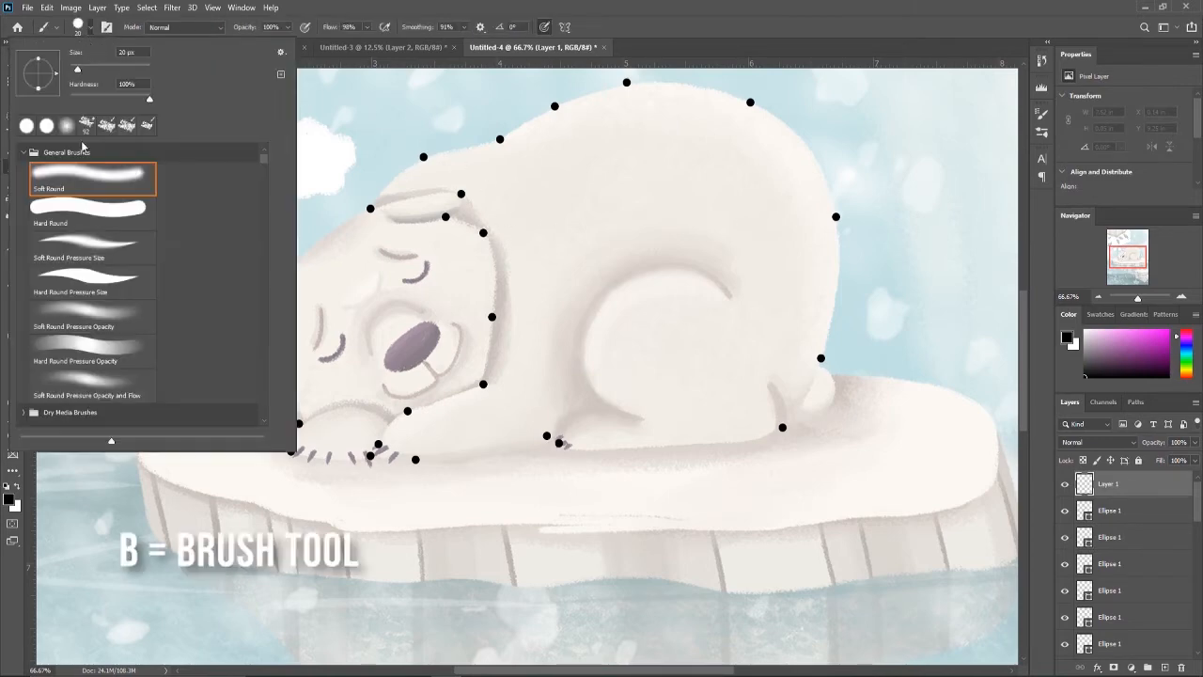
{"action": "left_click", "coordinate": [422, 96]}
{"action": "left_click_drag", "start_coordinate": [412, 102], "coordinate": [281, 169]}
{"action": "key", "text": "ctrl+z"}
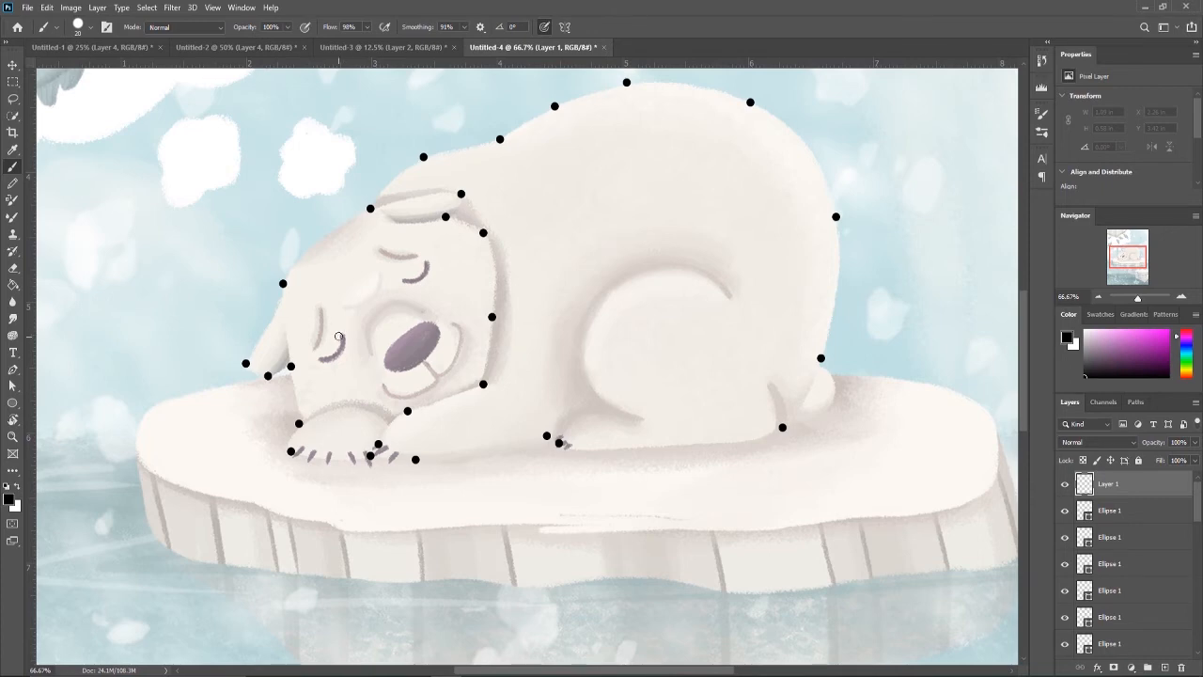
- Paint the bear's closed eyes, face line, brow and nose curve, redoing strokes, and darken the nose
{"action": "left_click_drag", "start_coordinate": [340, 336], "coordinate": [318, 362]}
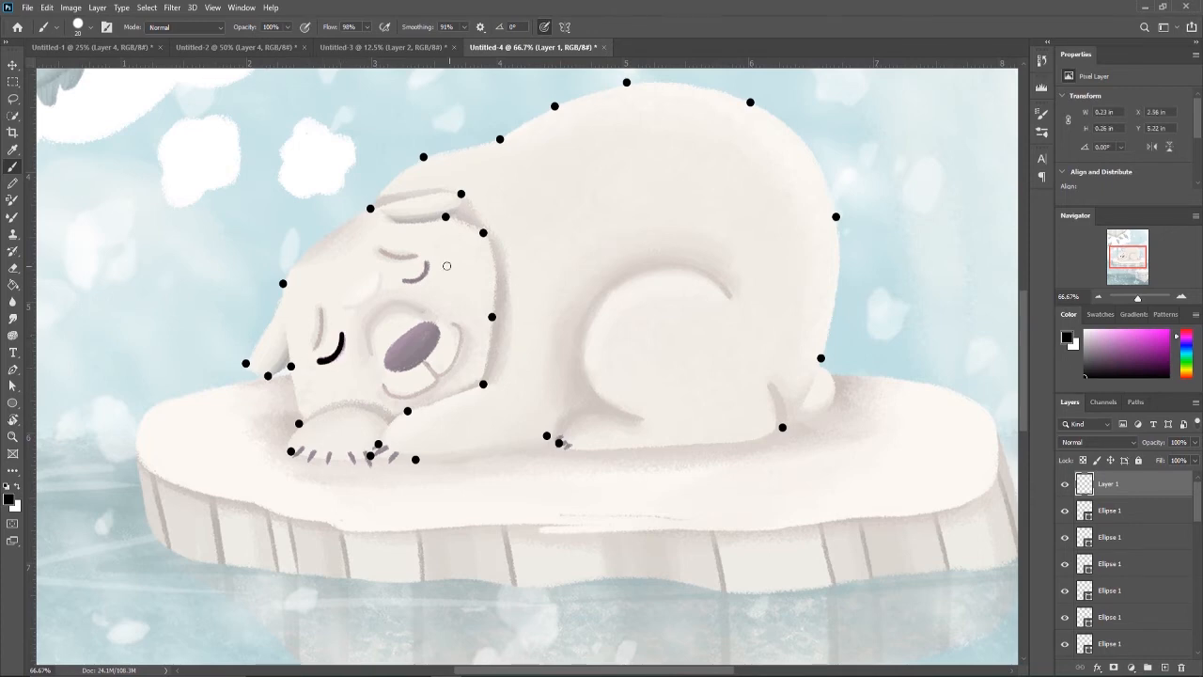
{"action": "left_click_drag", "start_coordinate": [401, 282], "coordinate": [430, 258]}
{"action": "left_click_drag", "start_coordinate": [315, 295], "coordinate": [319, 343]}
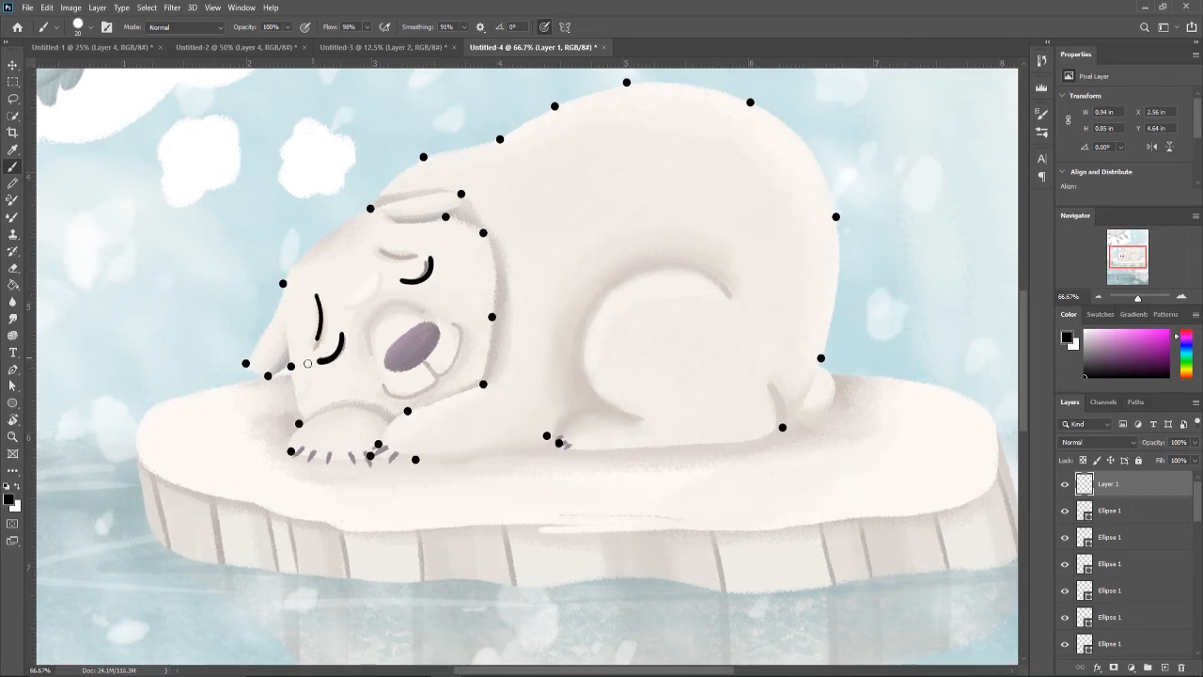
{"action": "mouse_move", "coordinate": [374, 247]}
{"action": "left_mouse_down"}
{"action": "mouse_move", "coordinate": [433, 256]}
{"action": "mouse_move", "coordinate": [343, 308]}
{"action": "left_mouse_up"}
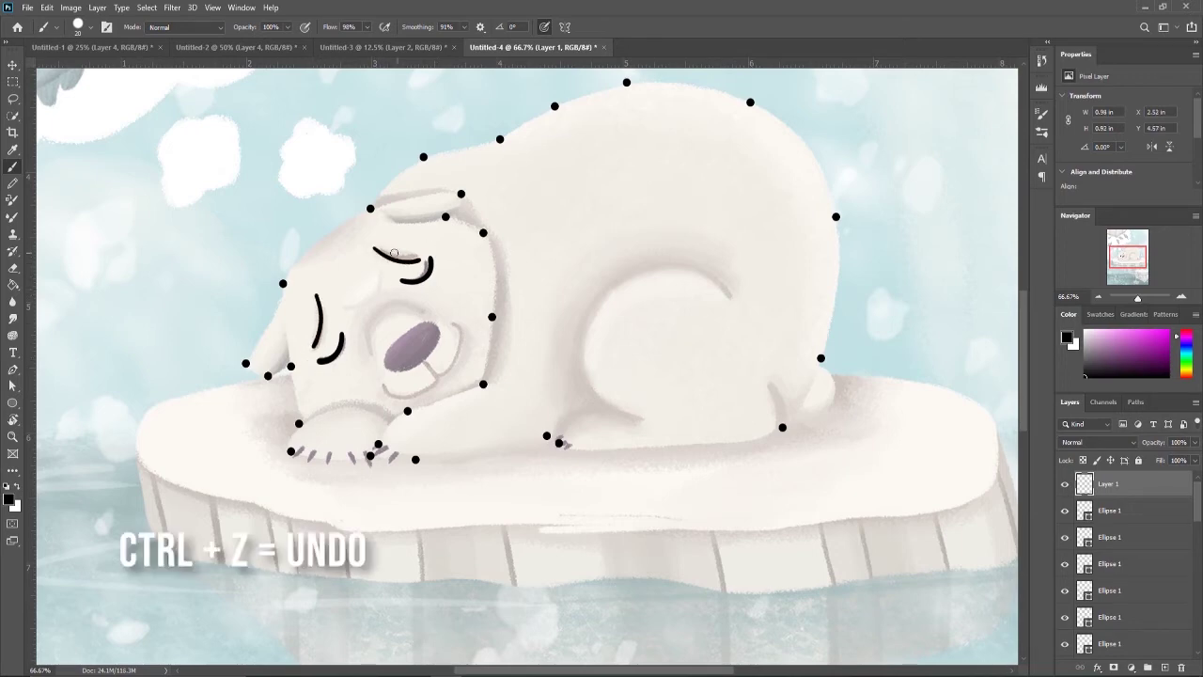
{"action": "key", "text": "ctrl+z"}
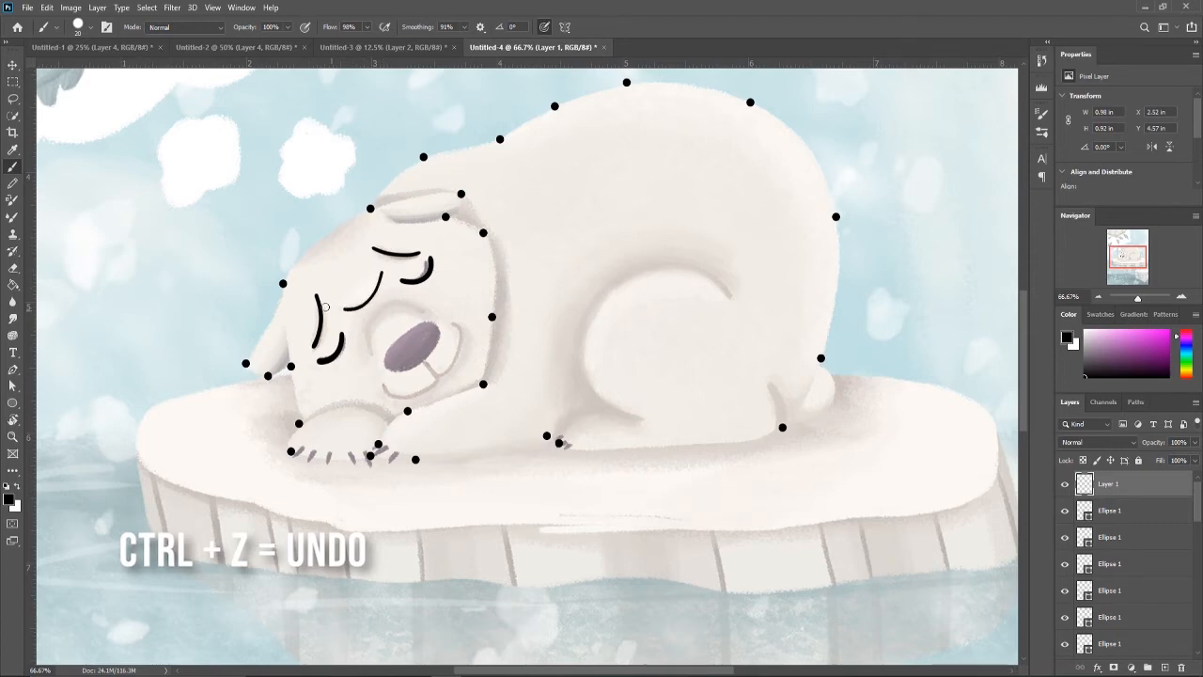
{"action": "mouse_move", "coordinate": [373, 350]}
{"action": "left_mouse_down"}
{"action": "mouse_move", "coordinate": [438, 318]}
{"action": "mouse_move", "coordinate": [438, 350]}
{"action": "mouse_move", "coordinate": [411, 332]}
{"action": "left_mouse_up"}
{"action": "key", "text": "ctrl+z"}
{"action": "key", "text": "ctrl+z"}
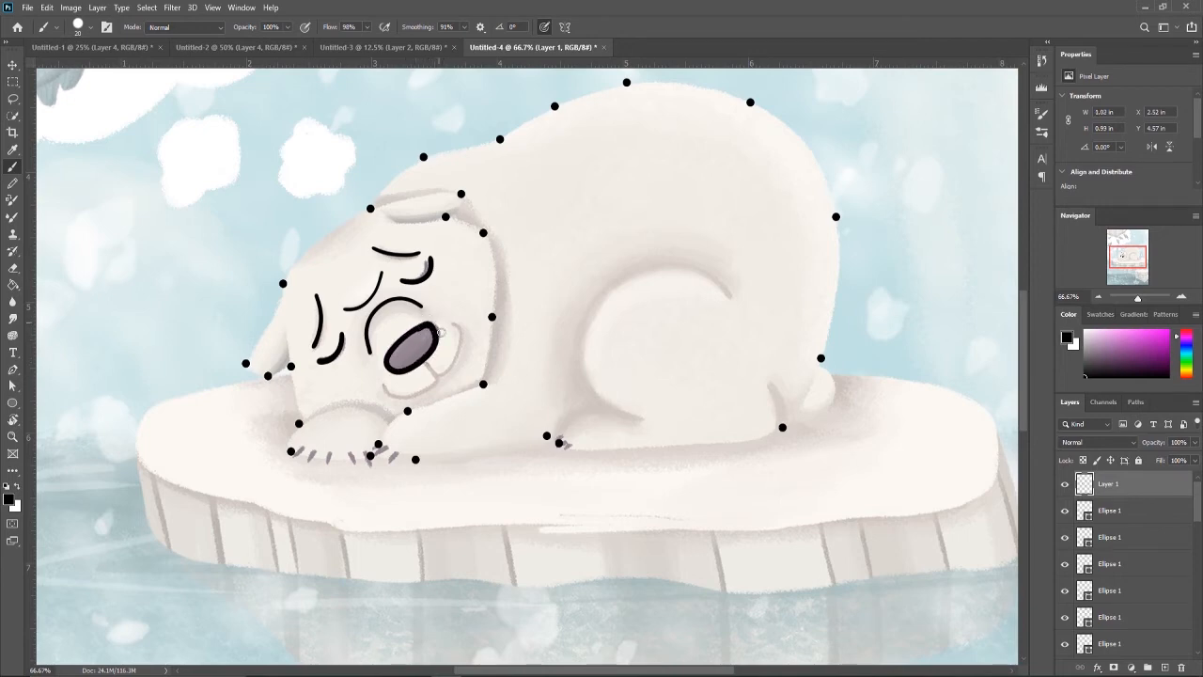
{"action": "mouse_move", "coordinate": [431, 324]}
{"action": "left_mouse_down"}
{"action": "mouse_move", "coordinate": [438, 349]}
{"action": "mouse_move", "coordinate": [431, 327]}
{"action": "mouse_move", "coordinate": [410, 336]}
{"action": "mouse_move", "coordinate": [430, 356]}
{"action": "mouse_move", "coordinate": [405, 394]}
{"action": "mouse_move", "coordinate": [376, 372]}
{"action": "mouse_move", "coordinate": [438, 318]}
{"action": "left_mouse_up"}
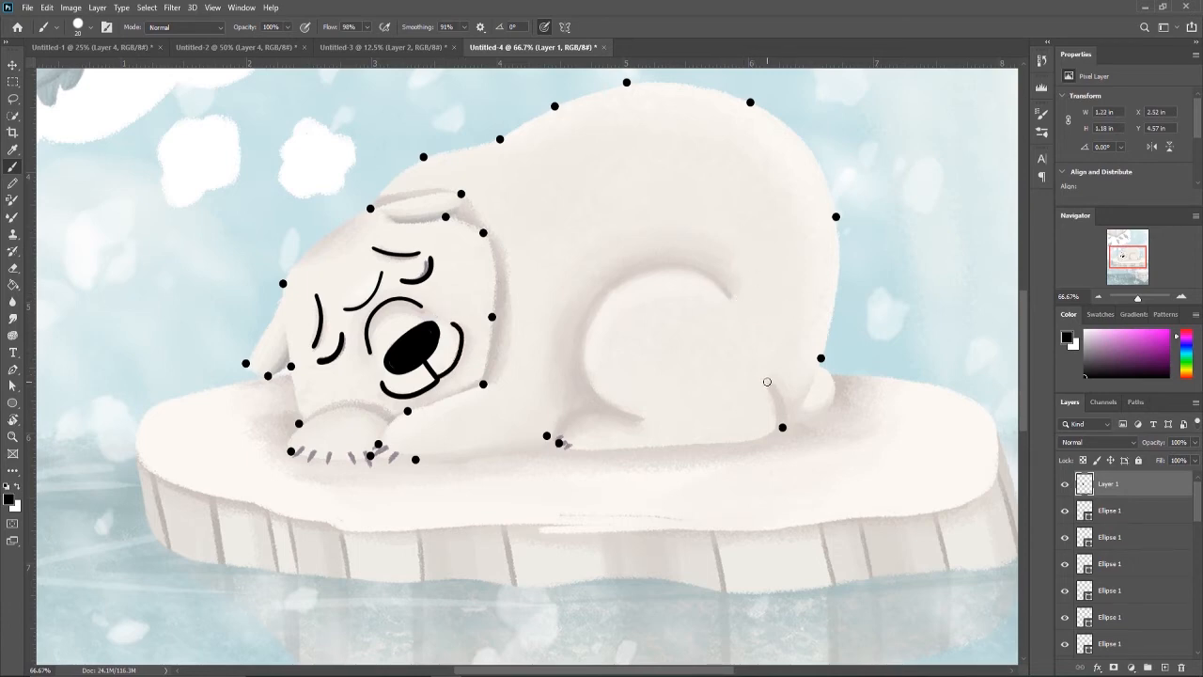
- Paint the hind paw curve, haunch arc, curled tail and front paw outline, undoing extra claw strokes
{"action": "left_click_drag", "start_coordinate": [767, 383], "coordinate": [782, 433]}
{"action": "mouse_move", "coordinate": [732, 296]}
{"action": "left_mouse_down"}
{"action": "mouse_move", "coordinate": [646, 425]}
{"action": "mouse_move", "coordinate": [656, 423]}
{"action": "mouse_move", "coordinate": [557, 444]}
{"action": "left_mouse_up"}
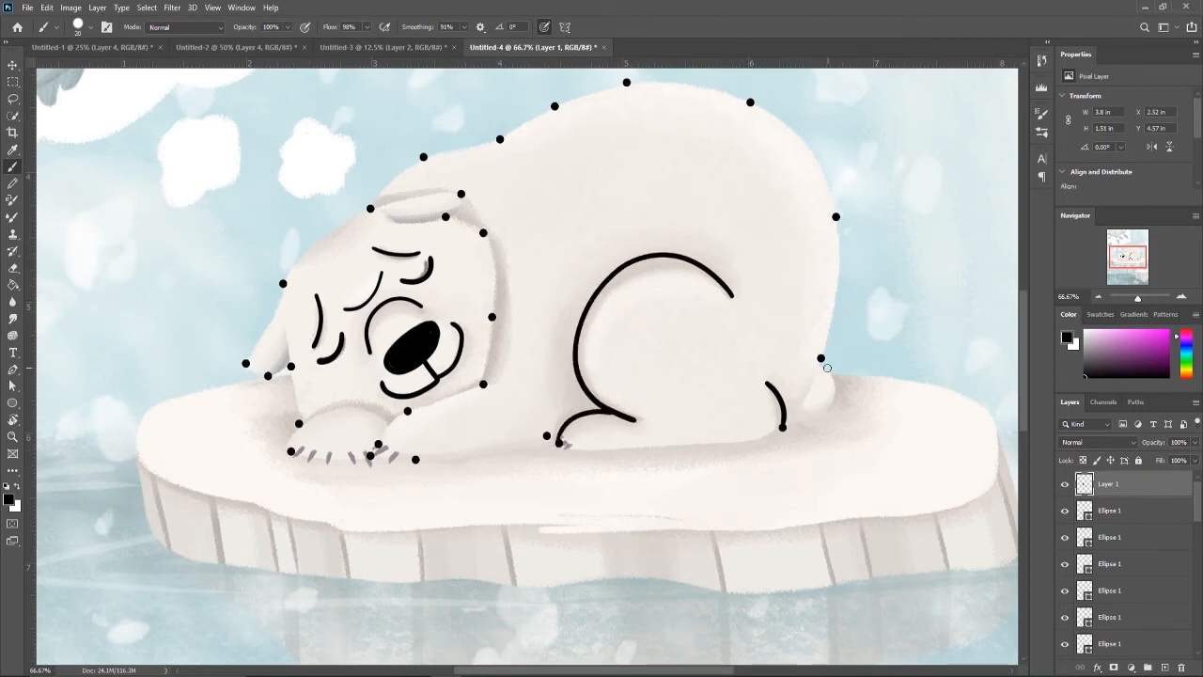
{"action": "left_click_drag", "start_coordinate": [819, 364], "coordinate": [807, 413]}
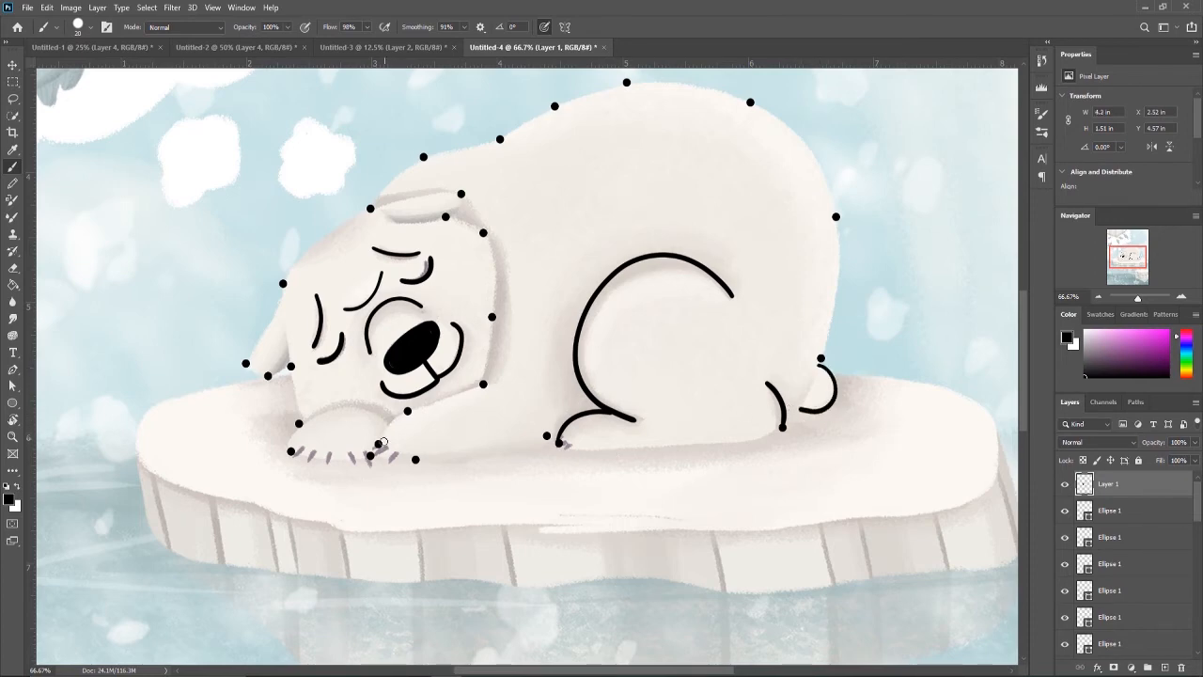
{"action": "left_click_drag", "start_coordinate": [388, 425], "coordinate": [292, 433]}
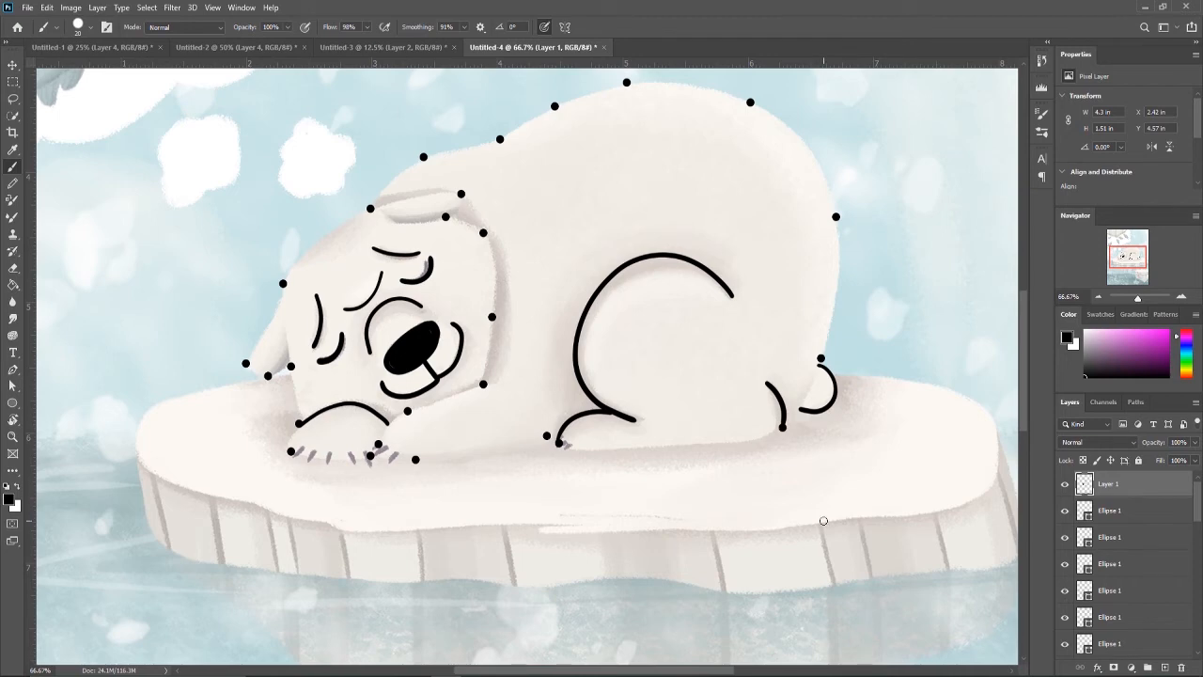
{"action": "mouse_move", "coordinate": [301, 445]}
{"action": "left_mouse_down"}
{"action": "mouse_move", "coordinate": [291, 461]}
{"action": "mouse_move", "coordinate": [328, 464]}
{"action": "left_mouse_up"}
{"action": "key", "text": "ctrl+z"}
{"action": "key", "text": "ctrl+z"}
{"action": "key", "text": "ctrl+z"}
- Set the brush size to 10 px in the preset picker
{"action": "left_click", "coordinate": [83, 26]}
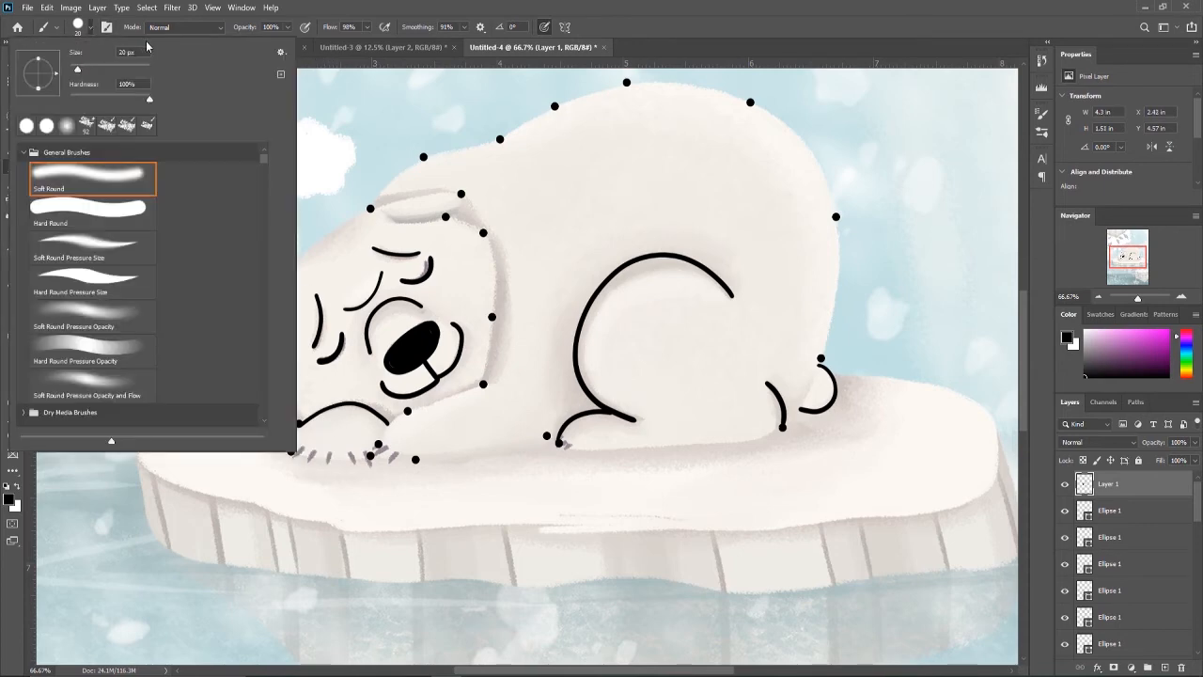
{"action": "double_click", "coordinate": [127, 52]}
{"action": "type", "text": "10"}
{"action": "key", "text": "Return"}
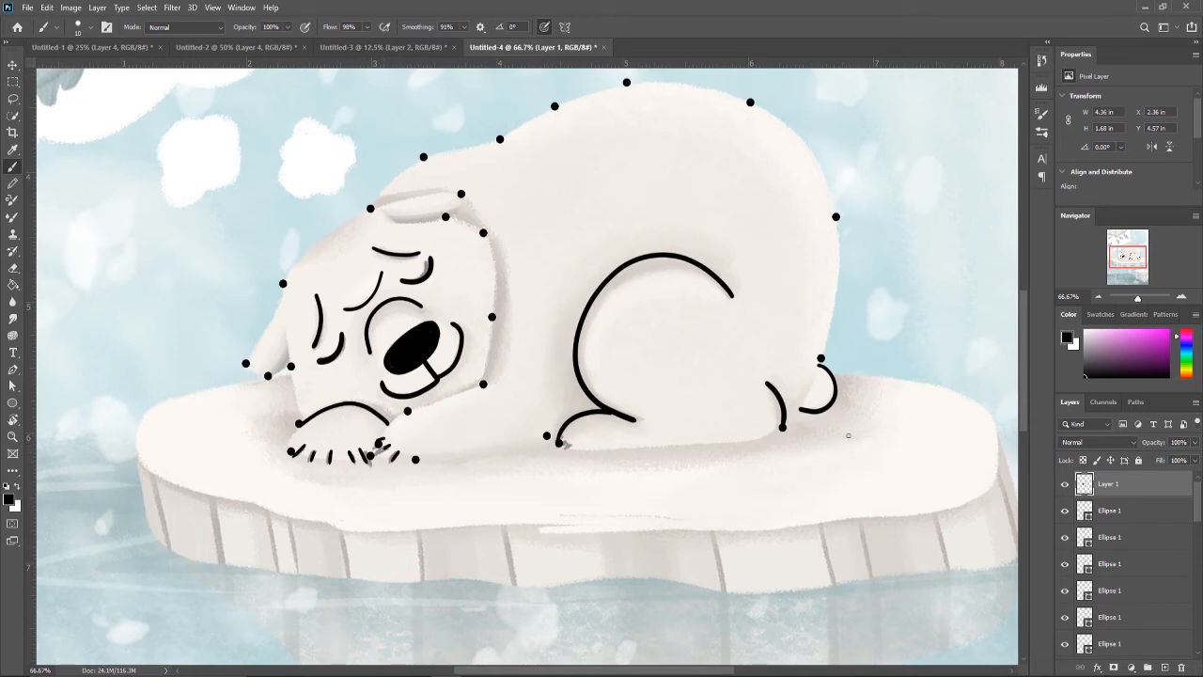
{"action": "scroll", "coordinate": [1128, 546], "scroll_direction": "down", "scroll_amount": 3}
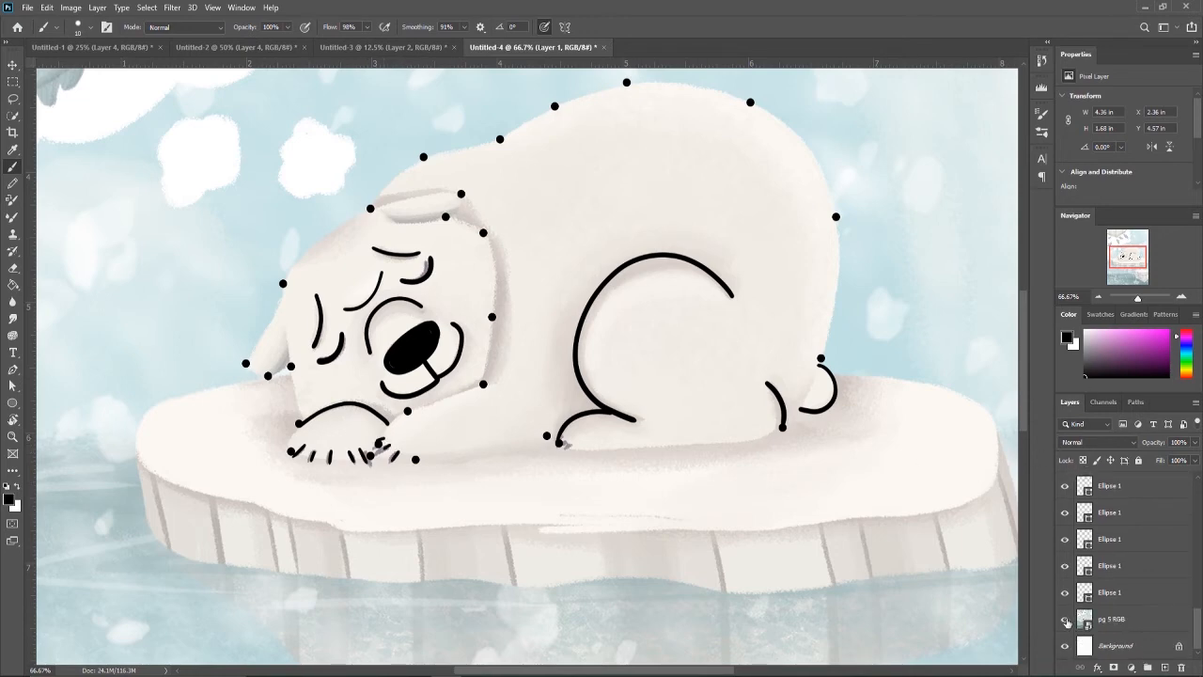
- Hide the background painting to check the line art and undo the claw stroke on the paw
{"action": "left_click", "coordinate": [1065, 618]}
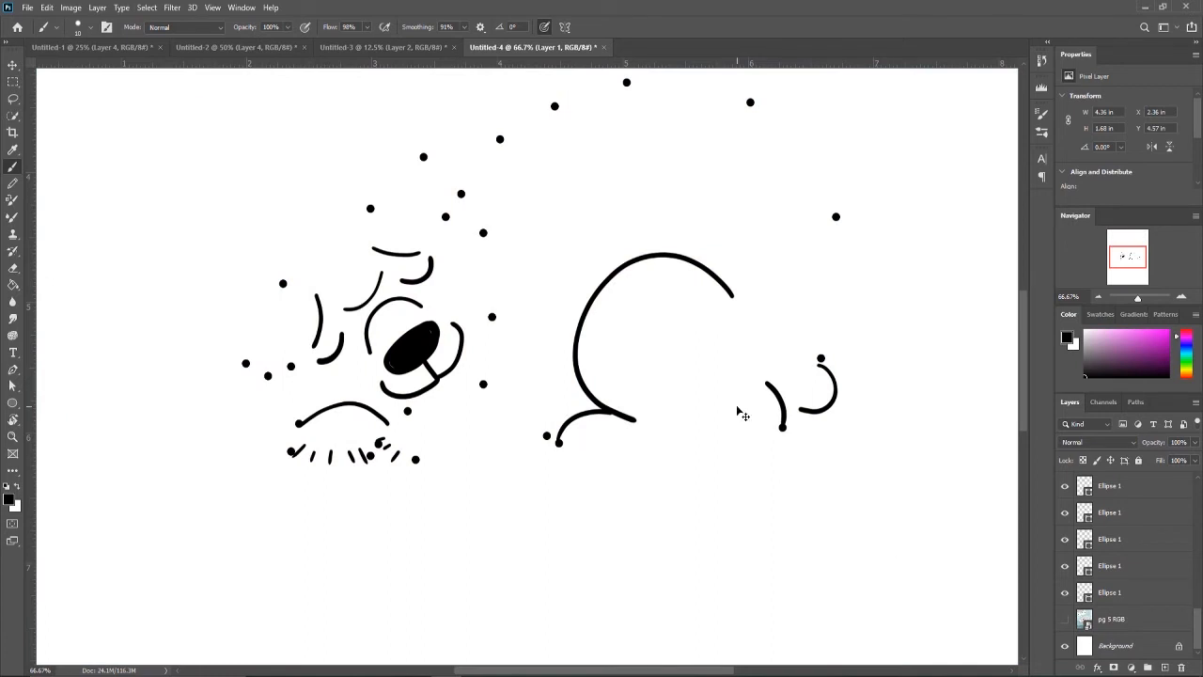
{"action": "scroll", "coordinate": [742, 414], "scroll_direction": "down", "scroll_amount": 3}
{"action": "scroll", "coordinate": [742, 414], "scroll_direction": "up", "scroll_amount": 1}
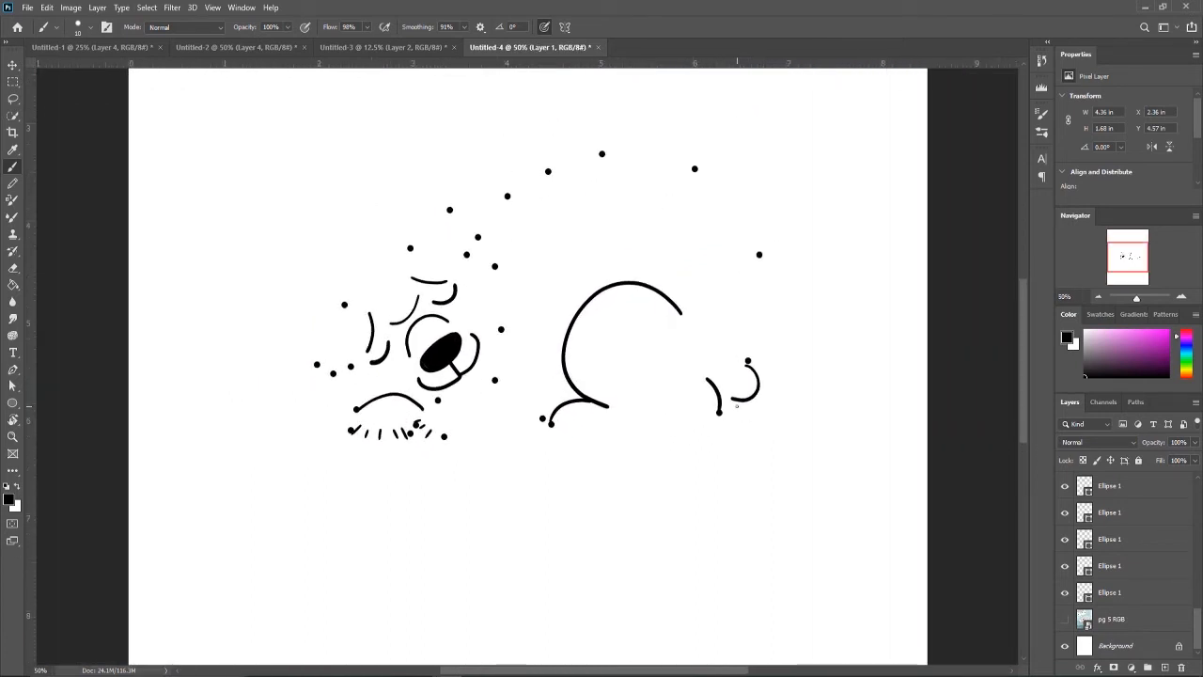
{"action": "key", "text": "ctrl+shift+n"}
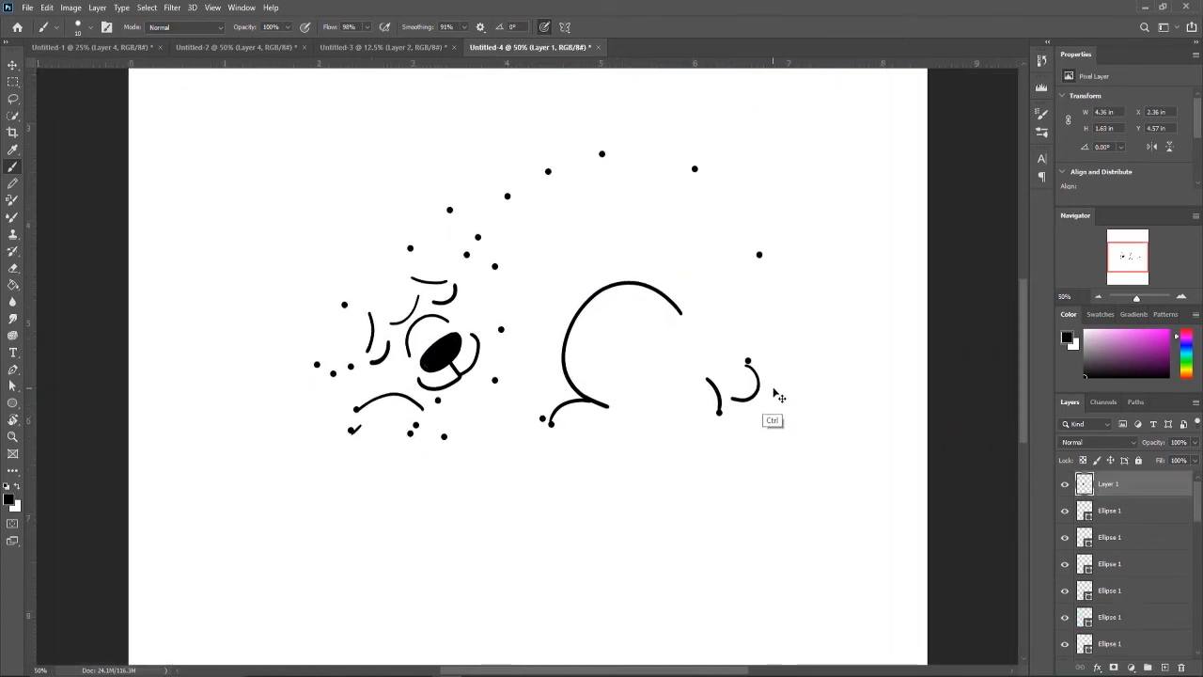
{"action": "key", "text": "ctrl+z"}
{"action": "scroll", "coordinate": [794, 402], "scroll_direction": "down", "scroll_amount": 1}
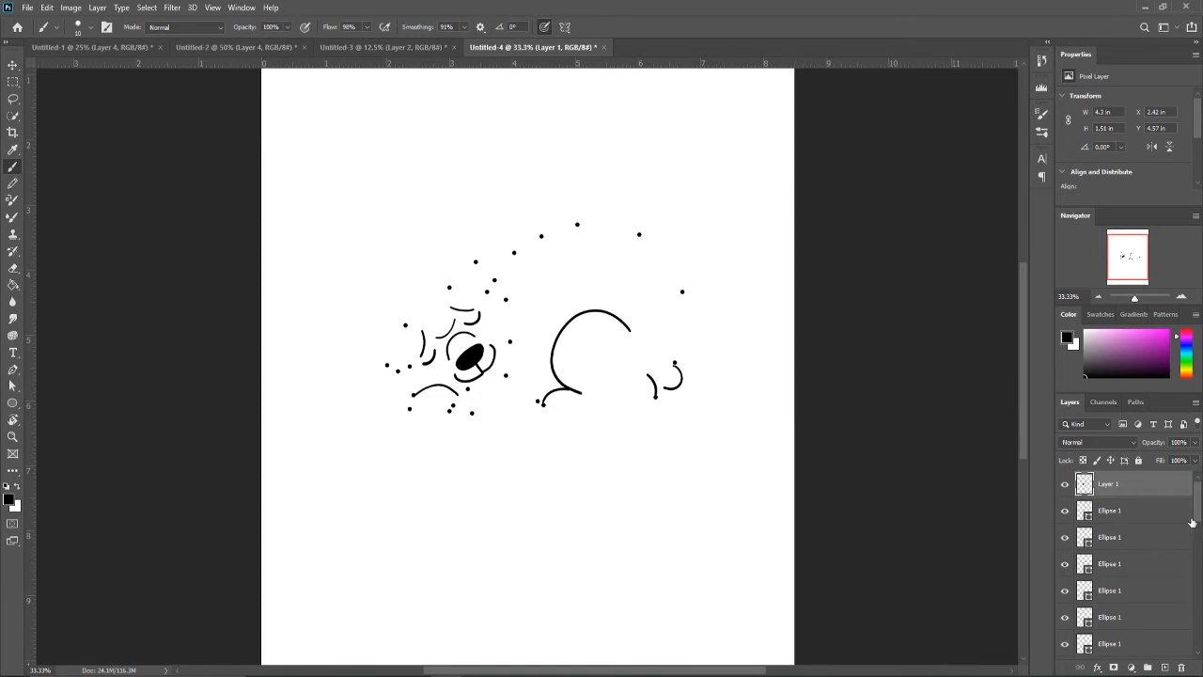
{"action": "scroll", "coordinate": [1128, 564], "scroll_direction": "down", "scroll_amount": 5}
- Show the background again and draw a curved detail line along the ear, undoing bad attempts
{"action": "left_click", "coordinate": [1064, 618]}
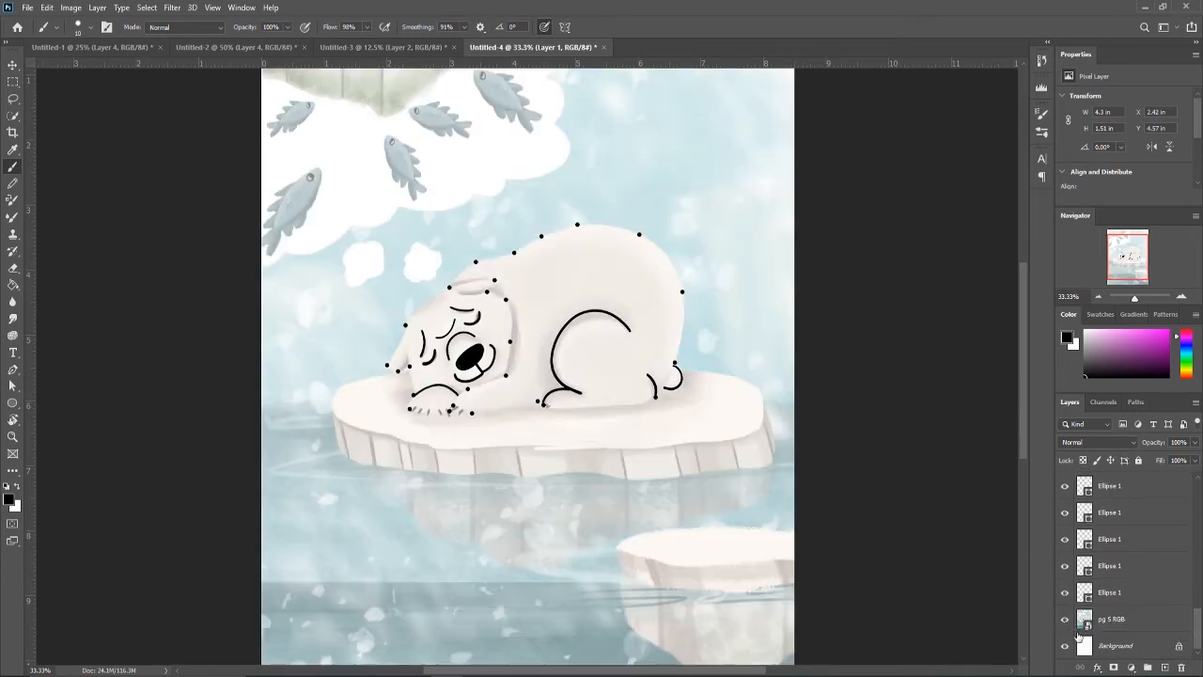
{"action": "left_click_drag", "start_coordinate": [1134, 298], "coordinate": [1140, 299]}
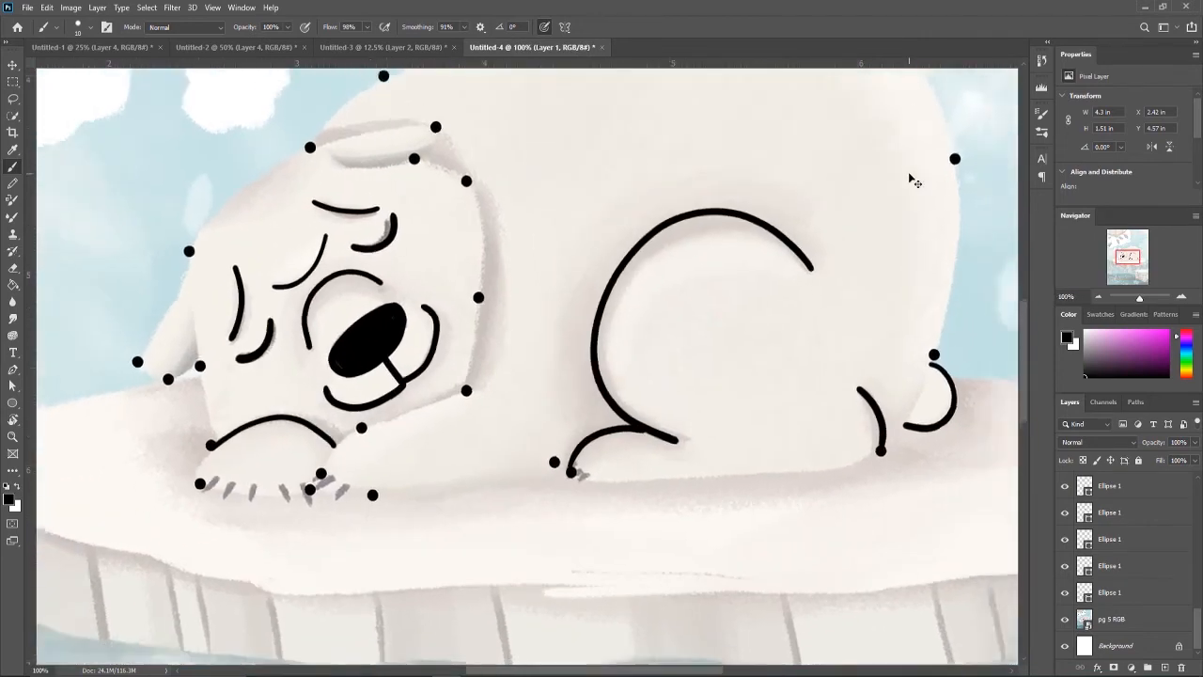
{"action": "key", "text": "ctrl+minus"}
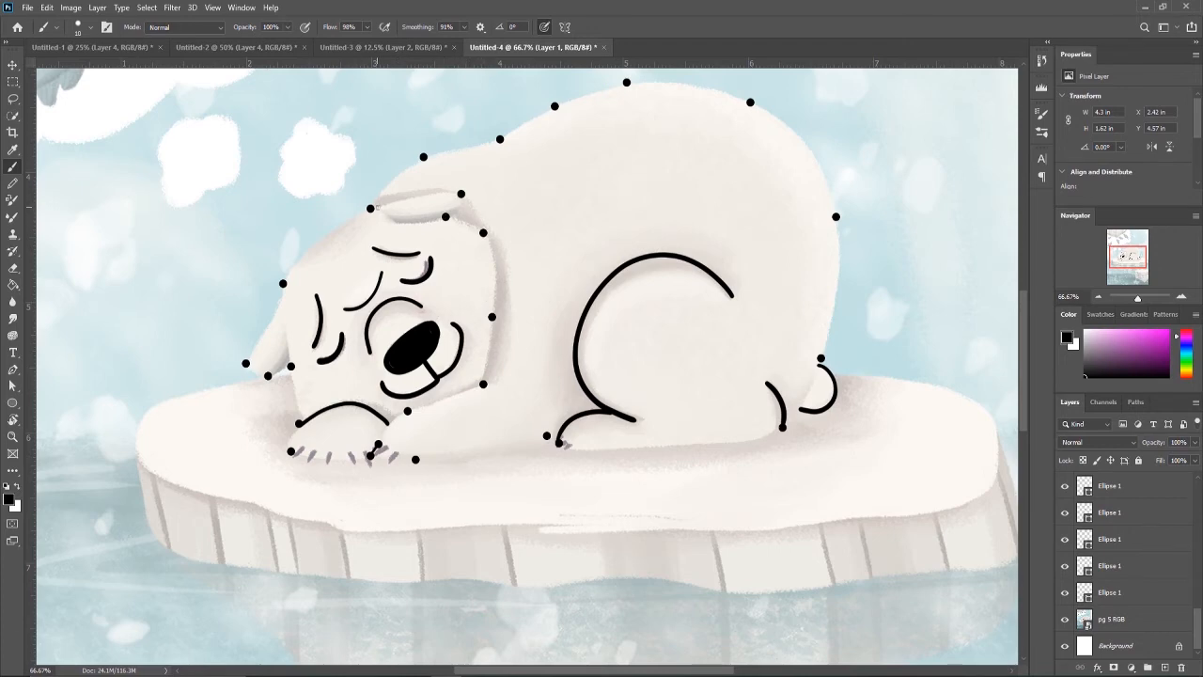
{"action": "left_click_drag", "start_coordinate": [373, 208], "coordinate": [463, 194]}
{"action": "key", "text": "ctrl+z"}
{"action": "key", "text": "ctrl+z"}
{"action": "key", "text": "ctrl+z"}
- Group all the Ellipse dot layers into a single folder with Ctrl+G
{"action": "left_click_drag", "start_coordinate": [1198, 630], "coordinate": [1199, 489]}
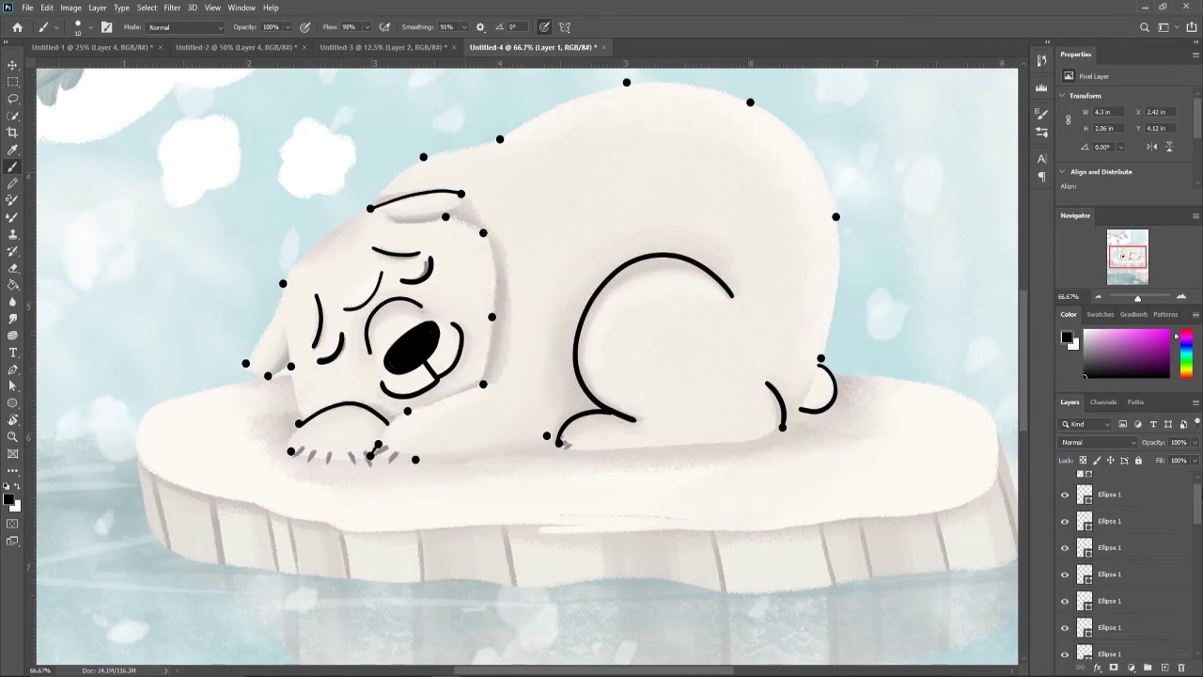
{"action": "left_click", "coordinate": [1137, 511]}
{"action": "key", "text": "ctrl+g"}
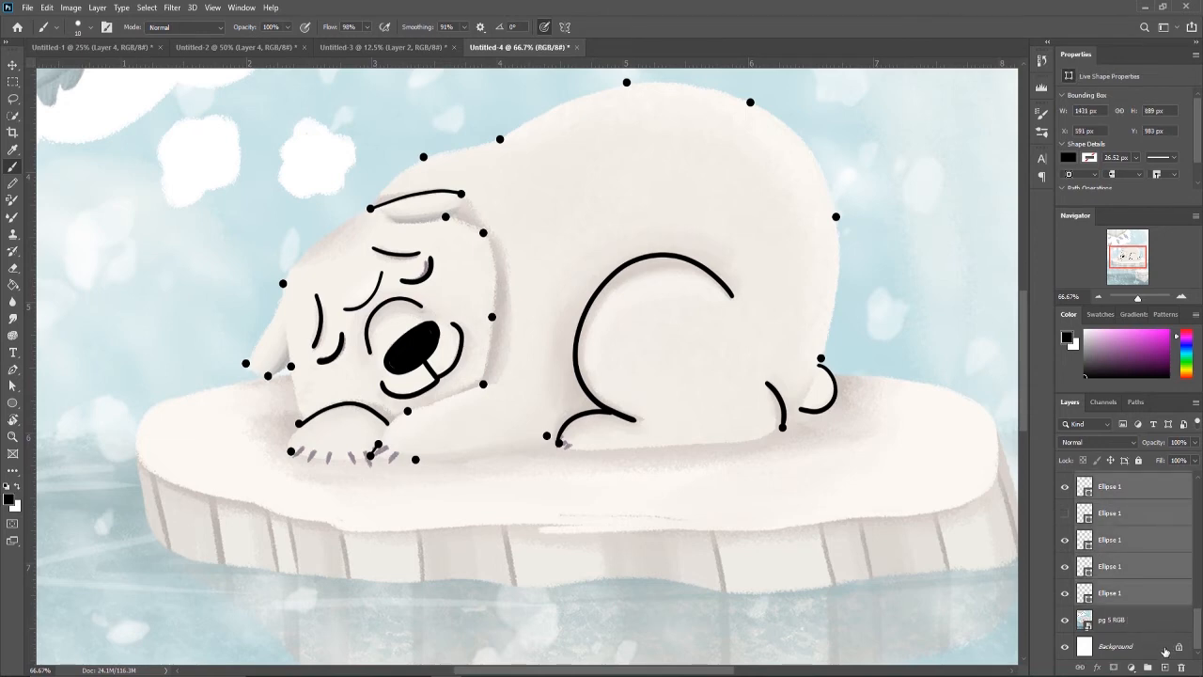
- Rename the detail-lines layer (Layer 1) to 'line work'
{"action": "left_click", "coordinate": [1119, 487]}
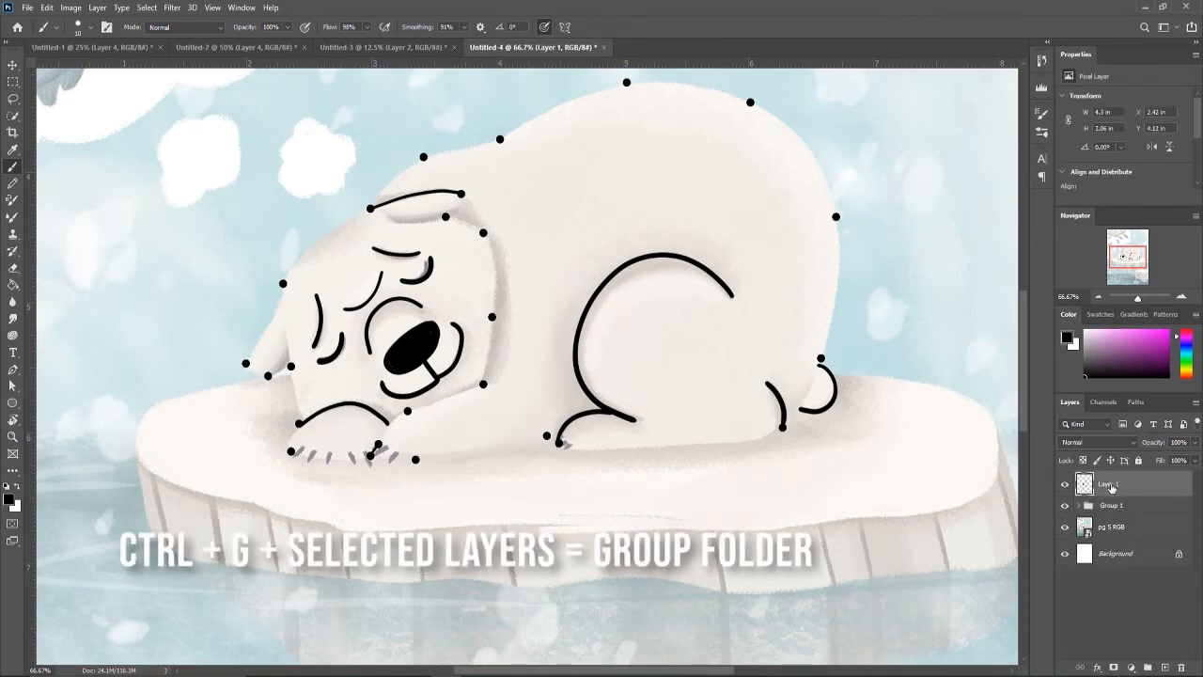
{"action": "double_click", "coordinate": [1110, 484]}
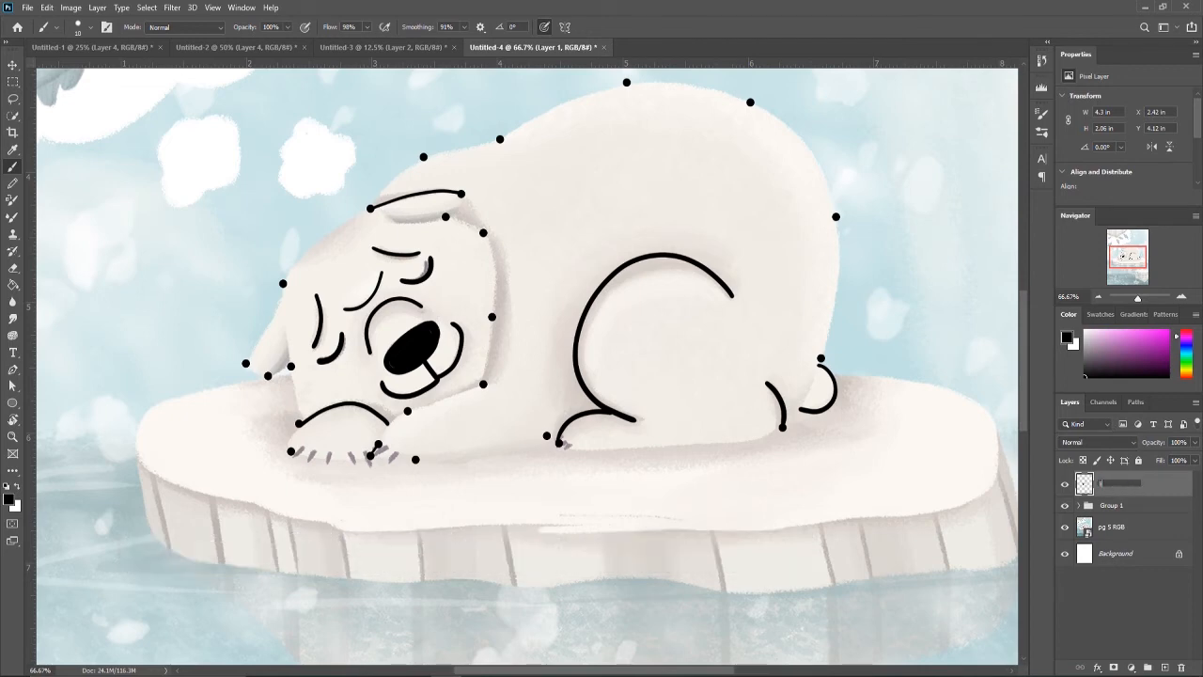
{"action": "type", "text": "line work"}
{"action": "key", "text": "Return"}
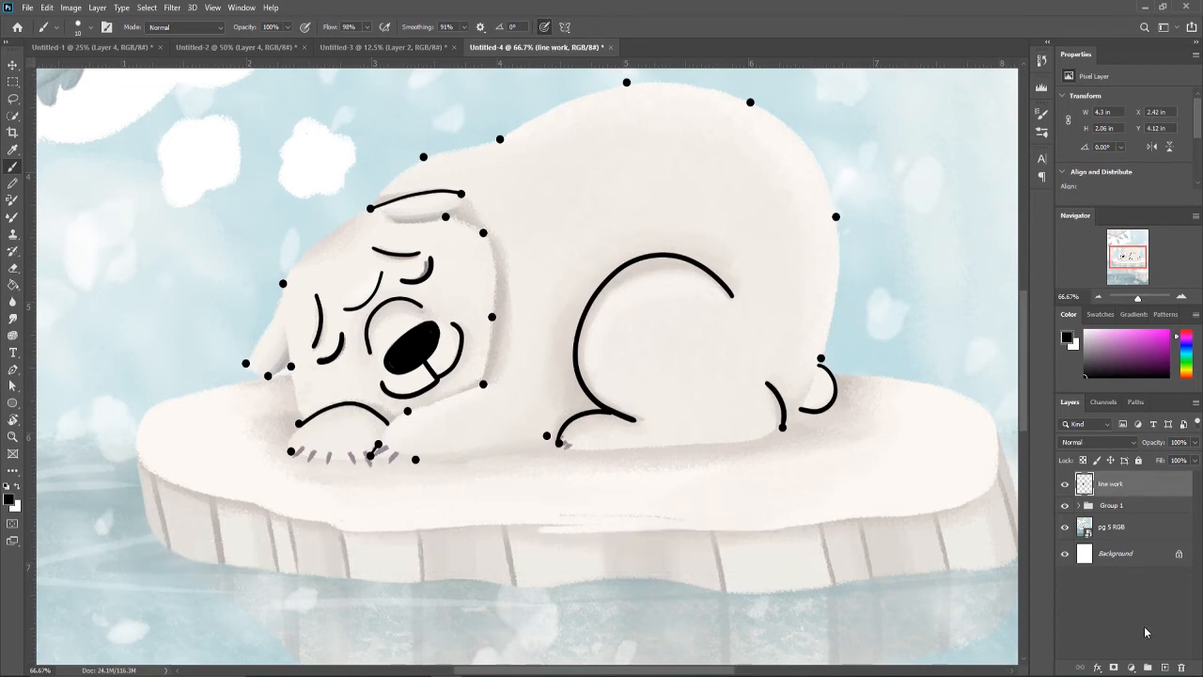
- Create the letter A as a text layer and place a copy beside the paw dot
{"action": "left_click", "coordinate": [13, 353]}
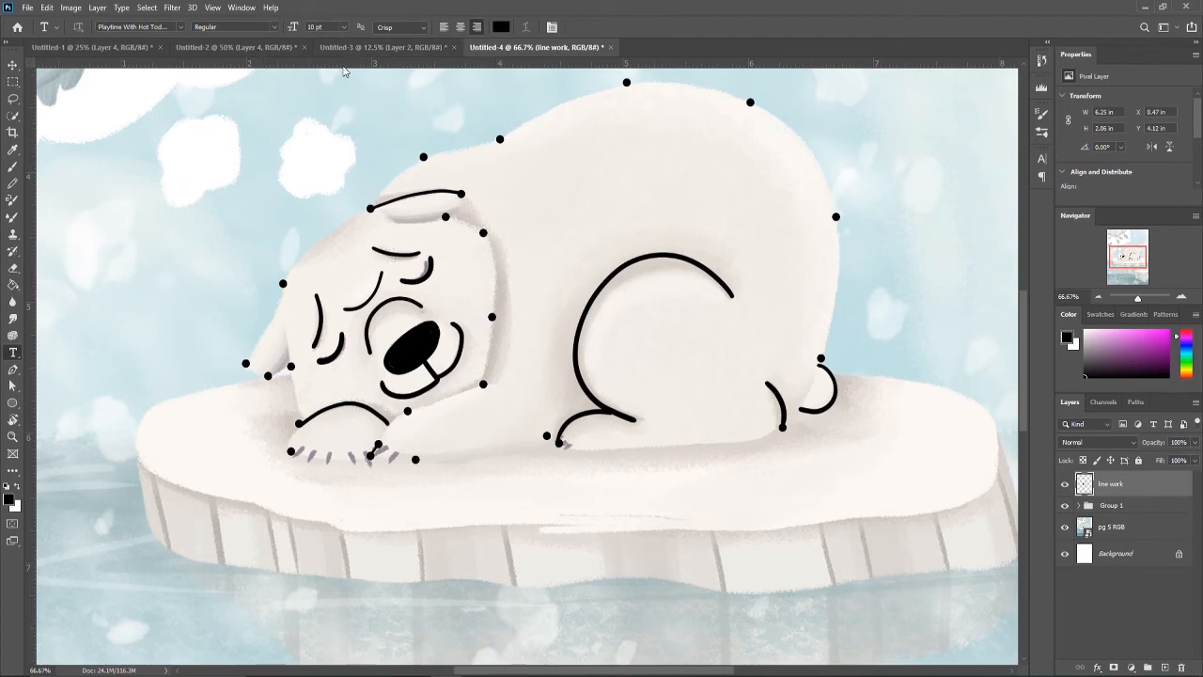
{"action": "left_click", "coordinate": [520, 197]}
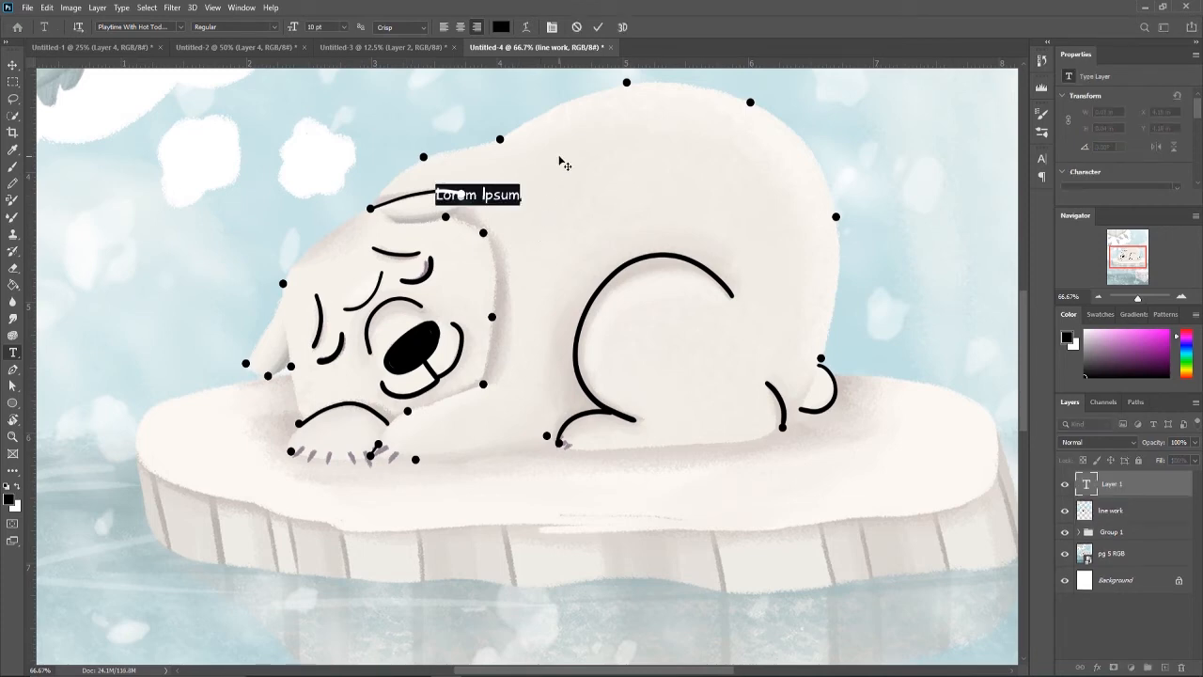
{"action": "type", "text": "1"}
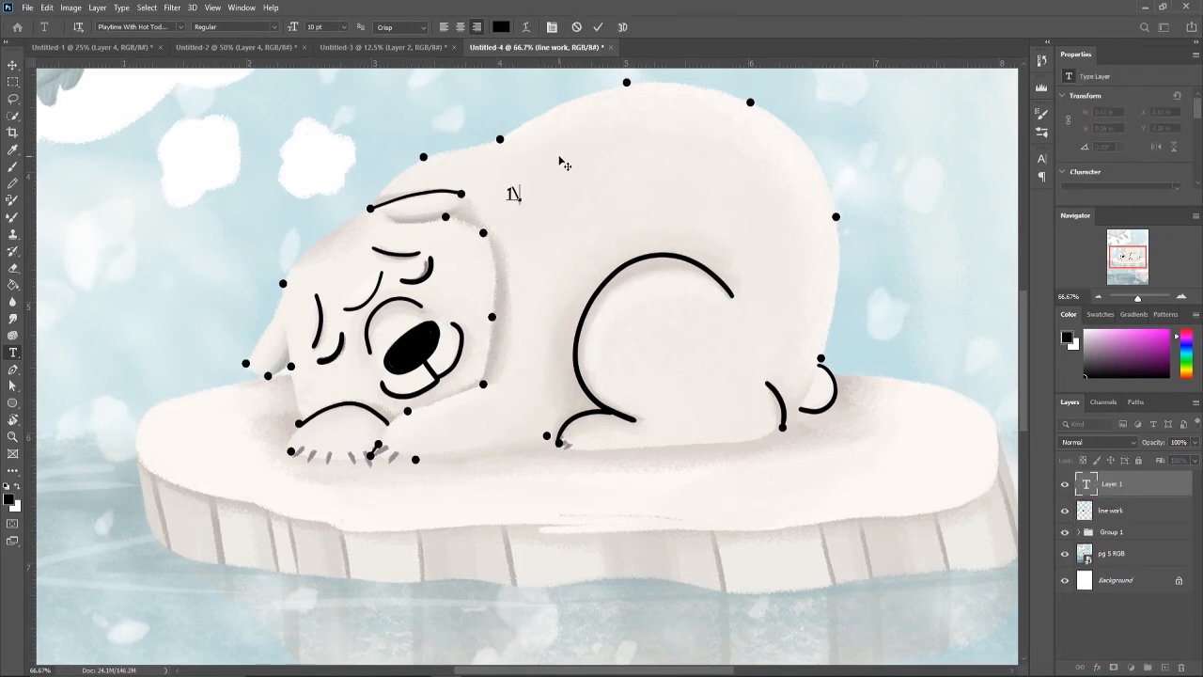
{"action": "type", "text": "A"}
{"action": "left_click", "coordinate": [13, 63]}
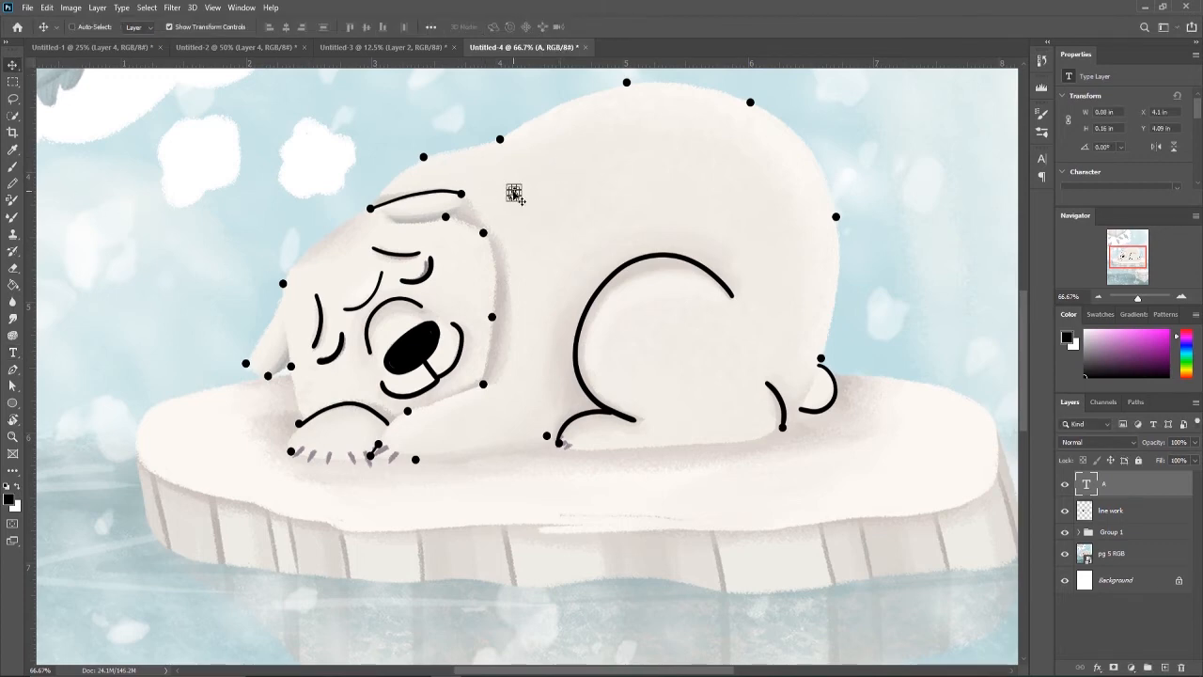
{"action": "left_click_drag", "start_coordinate": [515, 196], "coordinate": [372, 470]}
{"action": "left_click", "coordinate": [371, 469], "text": "alt"}
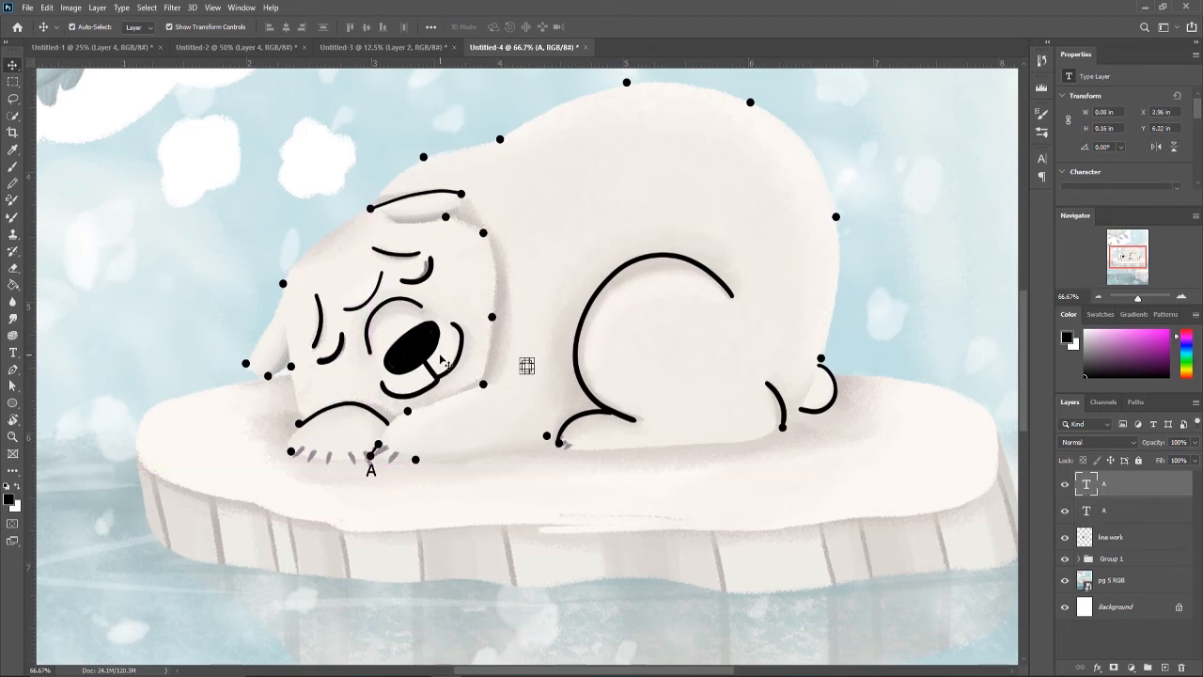
- Retype the remaining copy as B and position it beside the dot left of A
{"action": "key", "text": "t"}
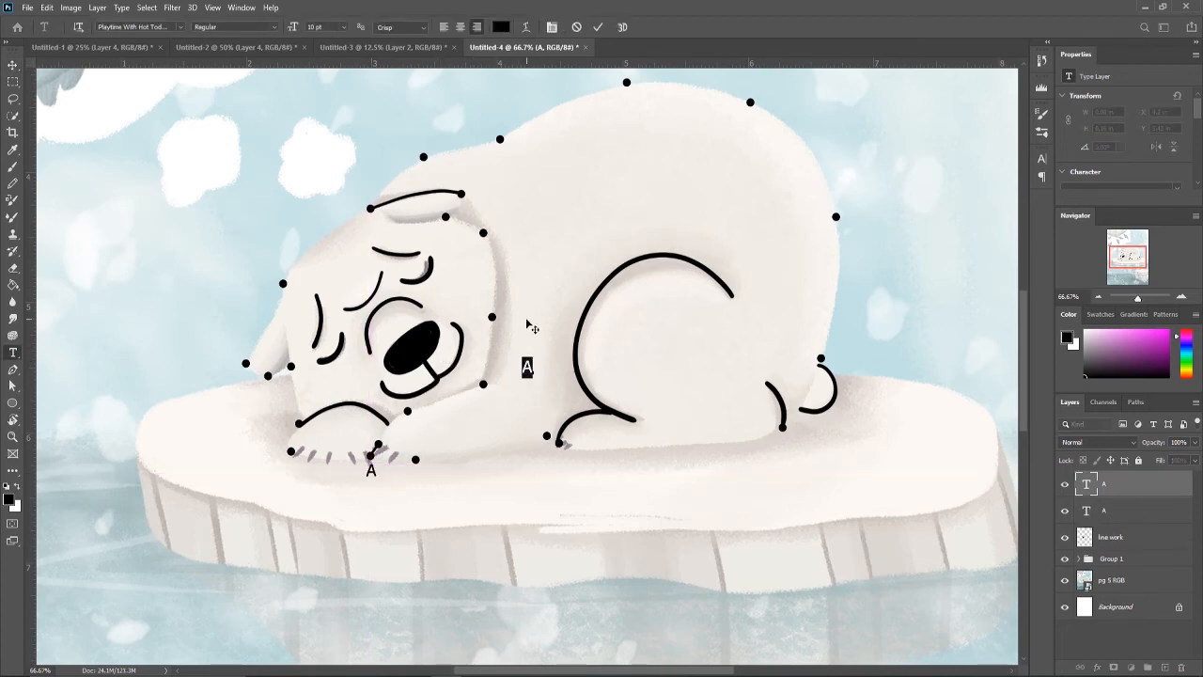
{"action": "type", "text": "bB"}
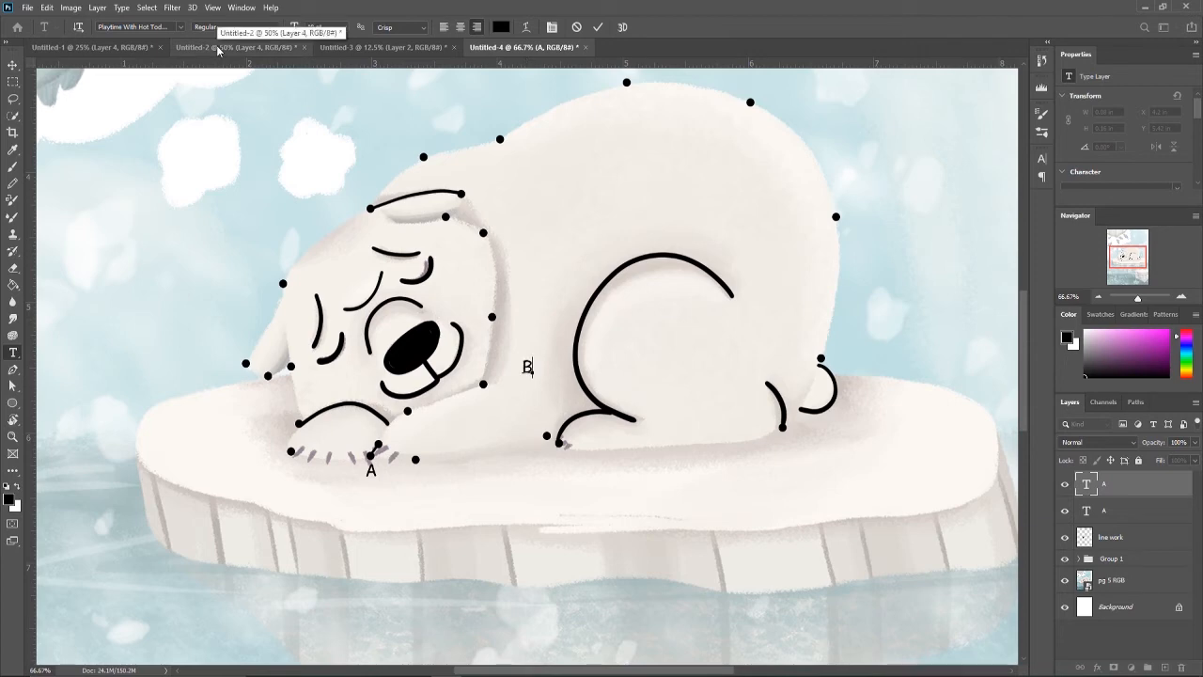
{"action": "key", "text": "ctrl+Return"}
{"action": "key", "text": "v"}
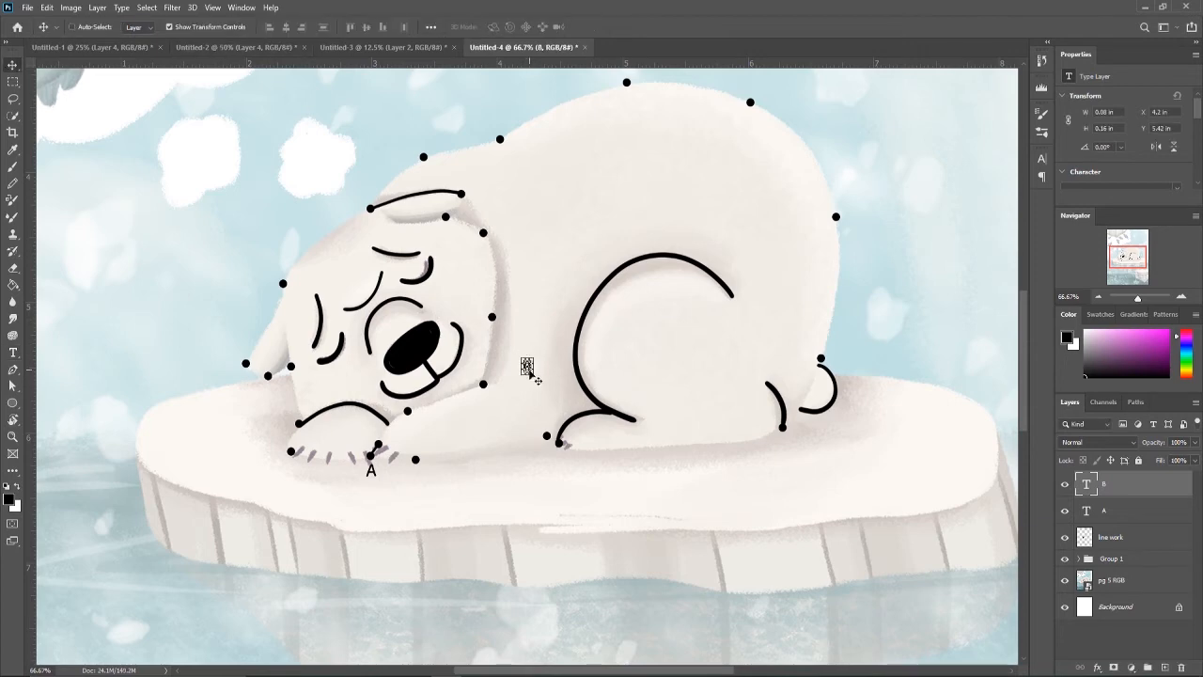
{"action": "left_click_drag", "start_coordinate": [528, 367], "coordinate": [284, 460]}
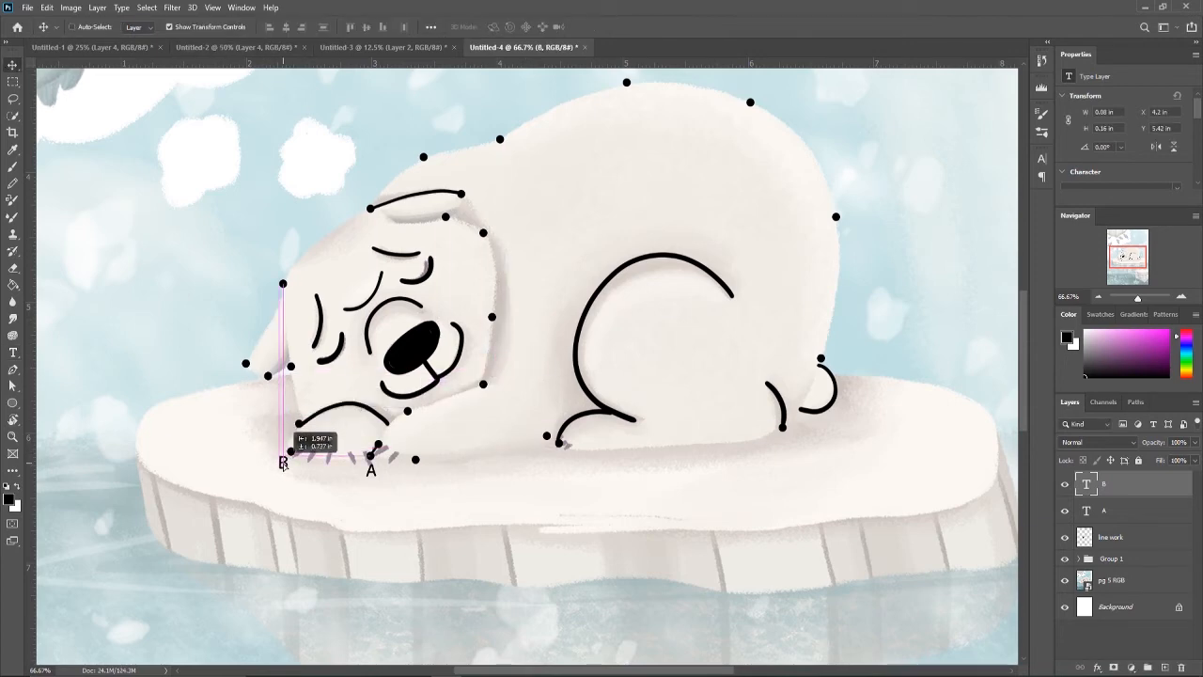
{"action": "left_click_drag", "start_coordinate": [588, 306], "coordinate": [591, 316]}
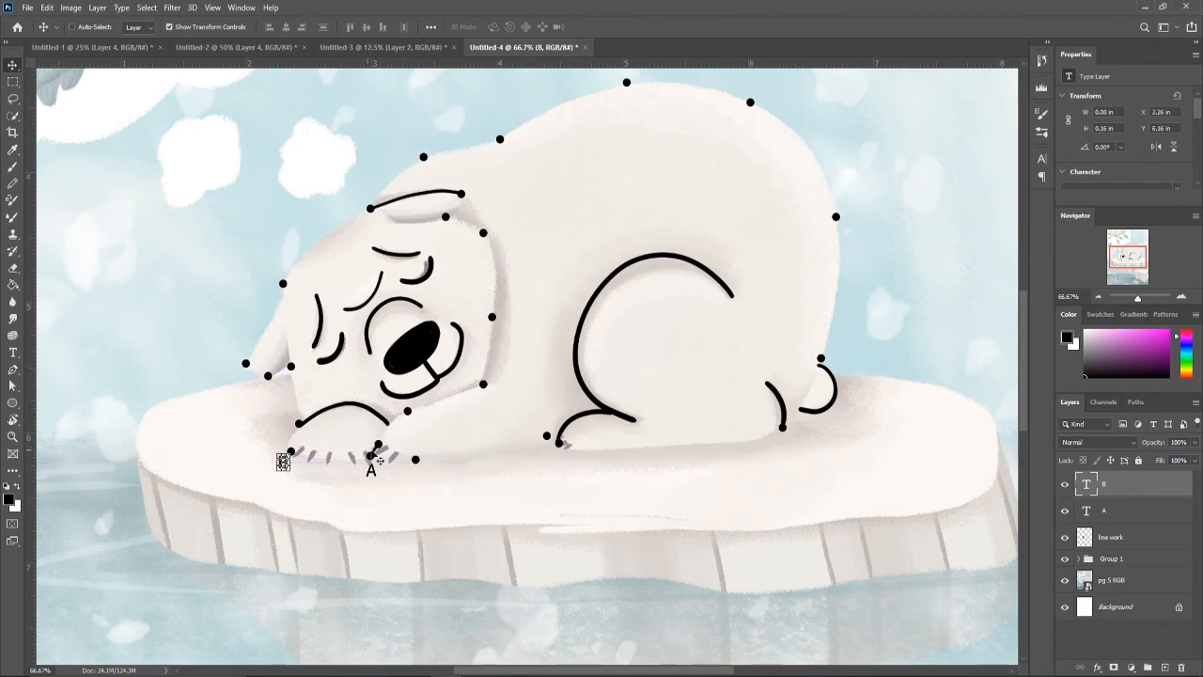
- Duplicate the label, retype it as C and place it beside the dot above B
{"action": "key", "text": "ctrl+j"}
{"action": "double_click", "coordinate": [526, 367]}
{"action": "type", "text": "C"}
{"action": "key", "text": "ctrl+Return"}
{"action": "key", "text": "v"}
{"action": "left_click_drag", "start_coordinate": [526, 365], "coordinate": [285, 422]}
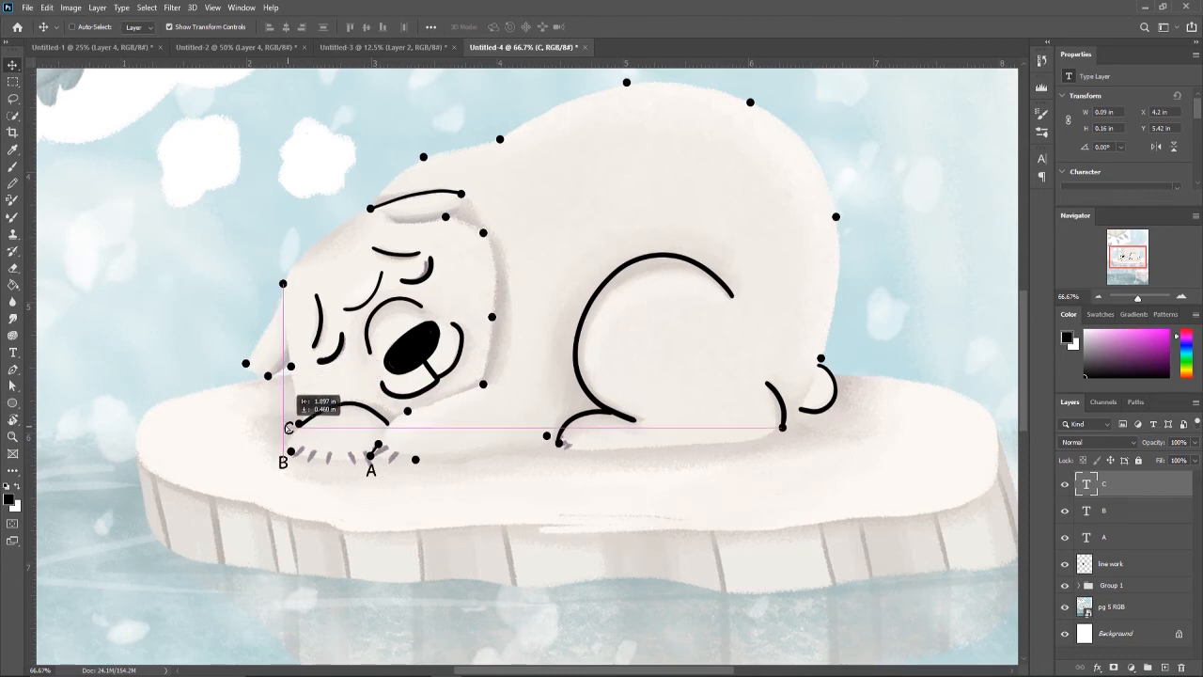
- Make the next copy read D and place it beside the dot above C
{"action": "key", "text": "ctrl+v"}
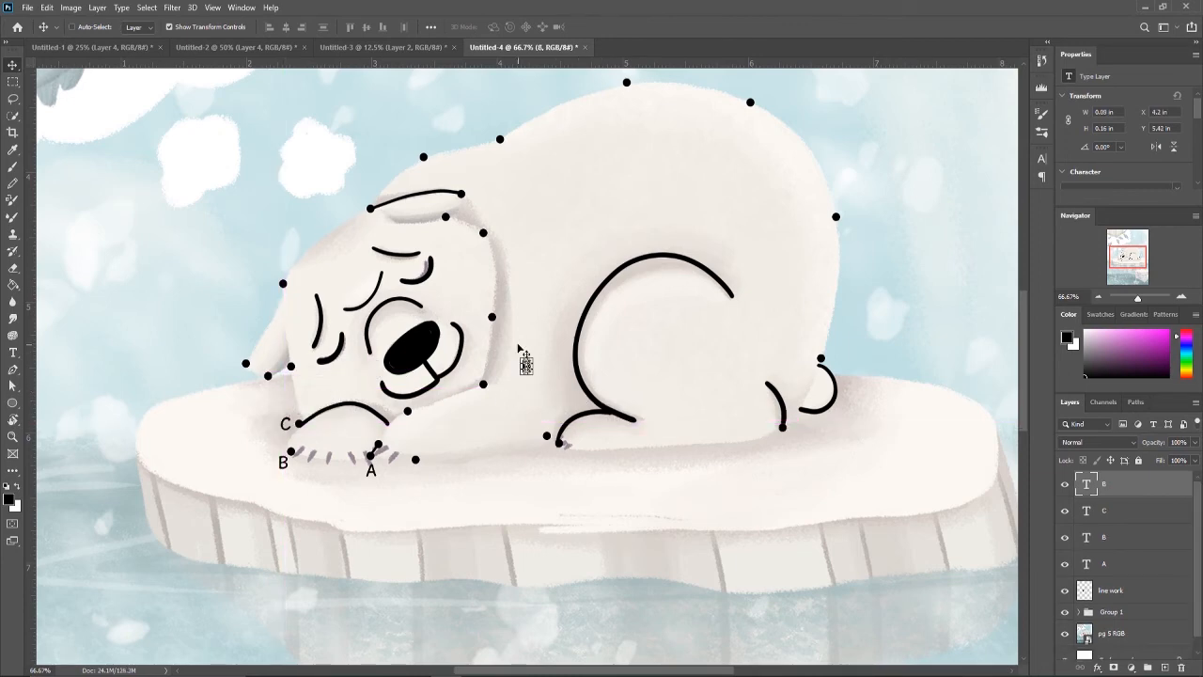
{"action": "double_click", "coordinate": [528, 367]}
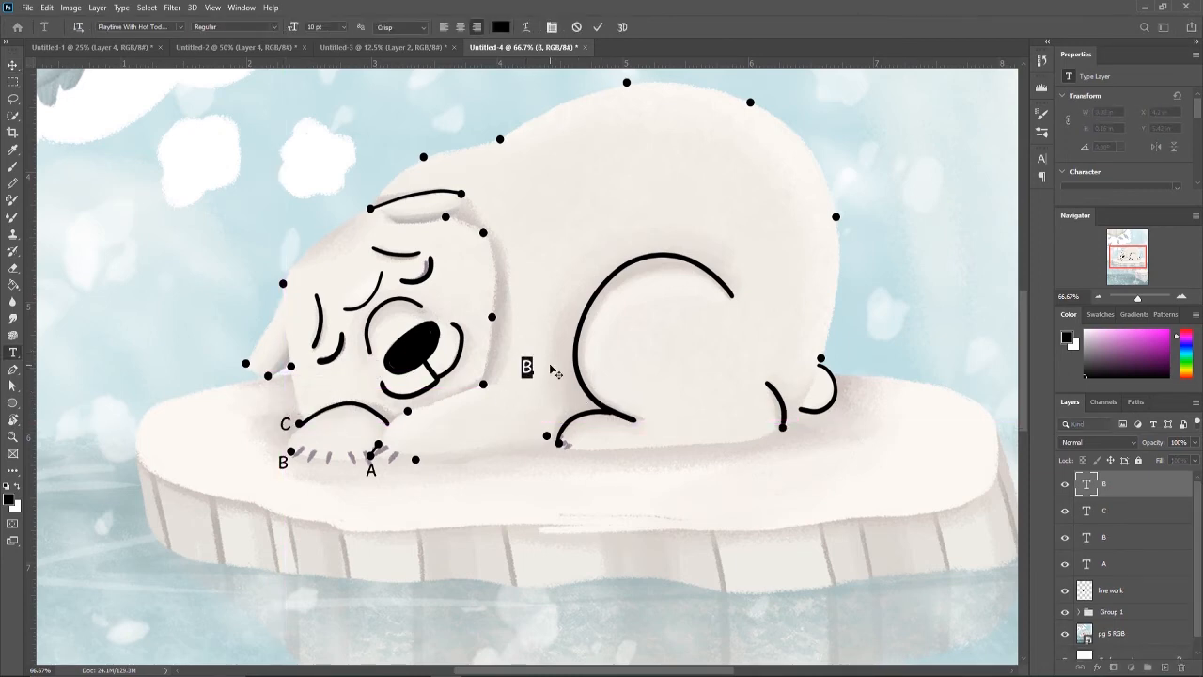
{"action": "type", "text": "D"}
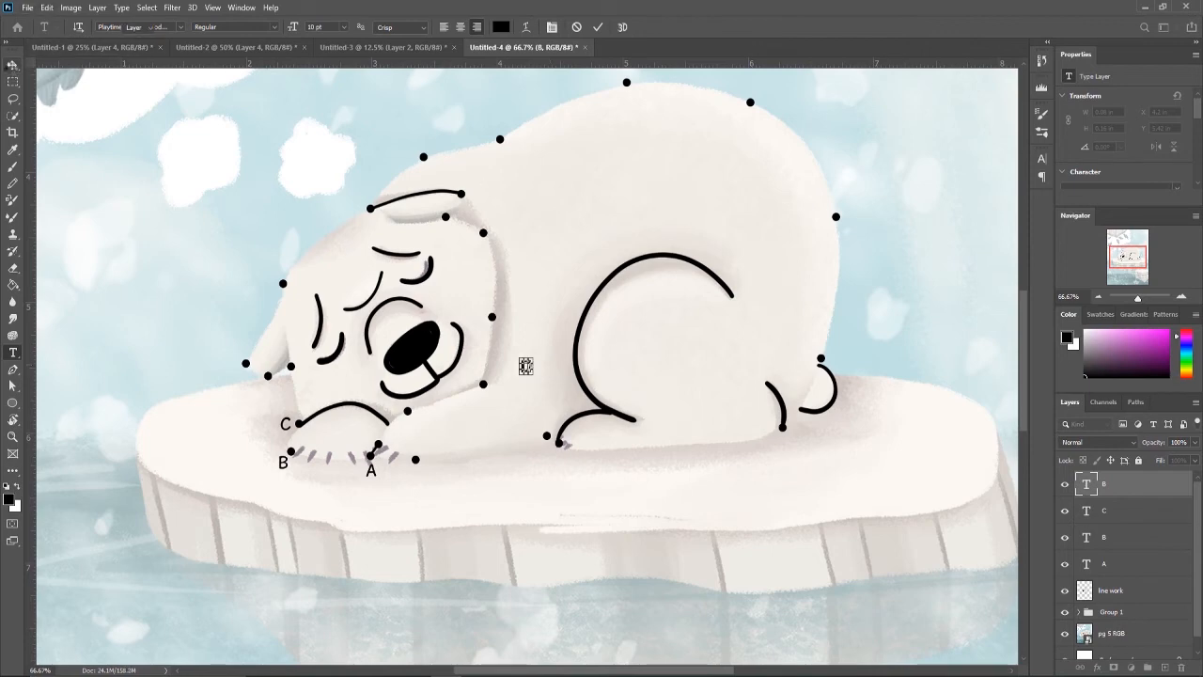
{"action": "left_click", "coordinate": [12, 68]}
{"action": "left_click_drag", "start_coordinate": [527, 367], "coordinate": [293, 381]}
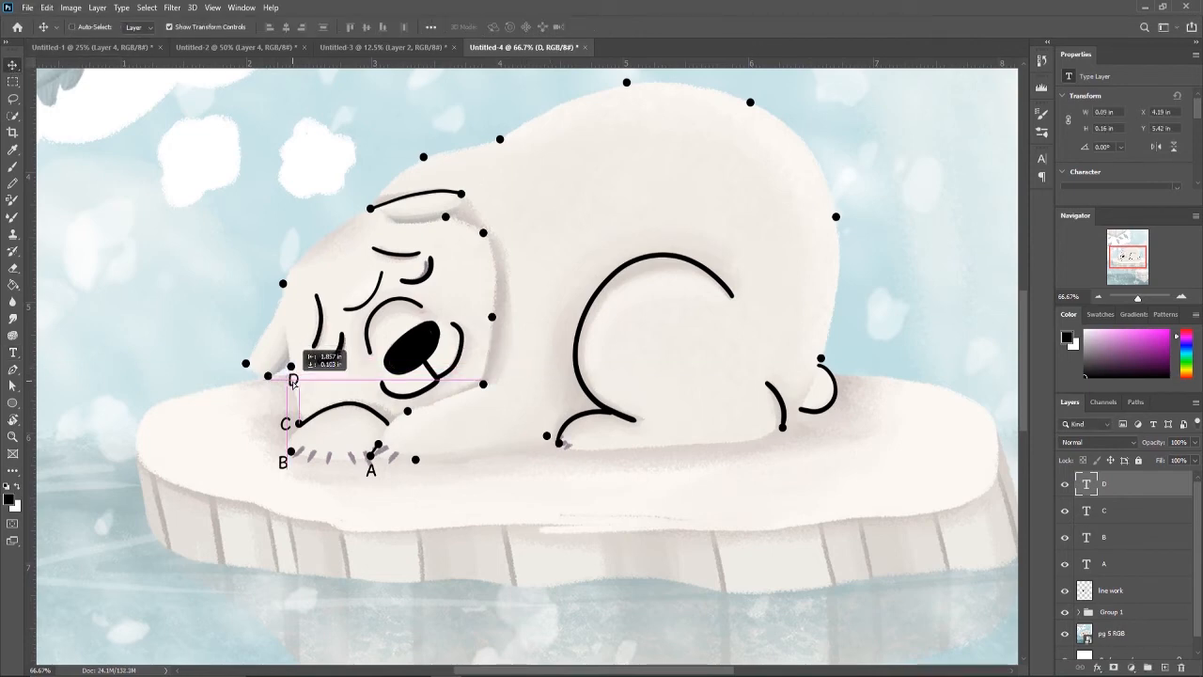
- Make the next copy read E and move it toward the next dot on the snout
{"action": "key", "text": "ctrl+v"}
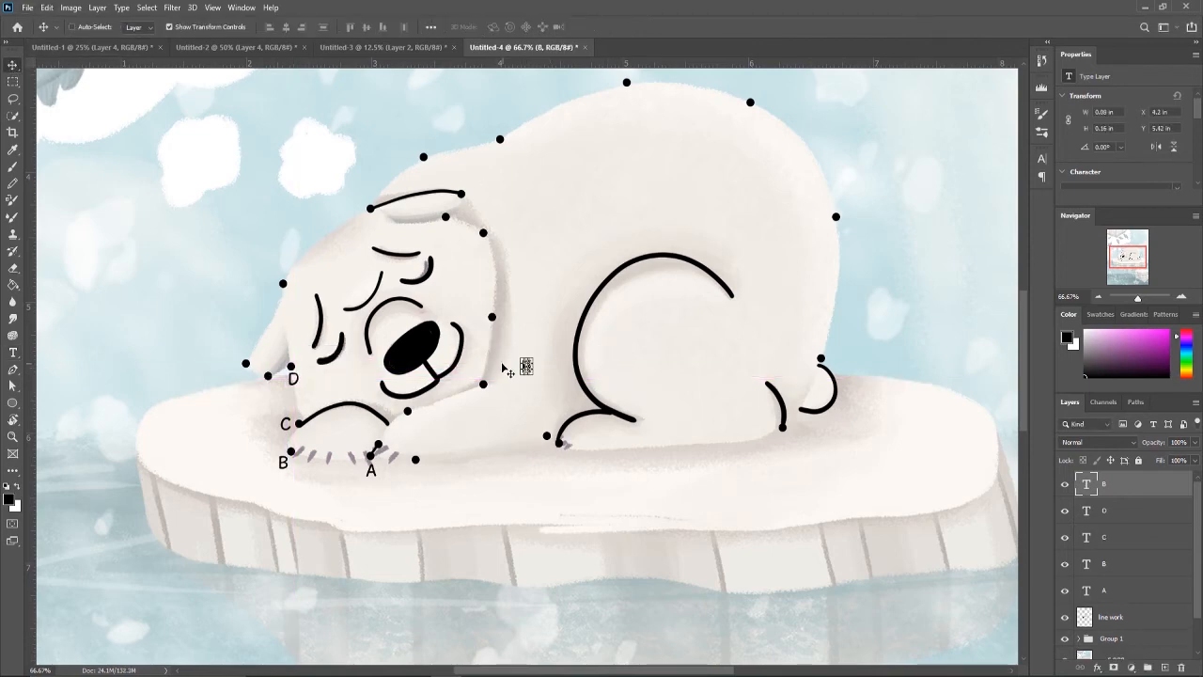
{"action": "double_click", "coordinate": [527, 367]}
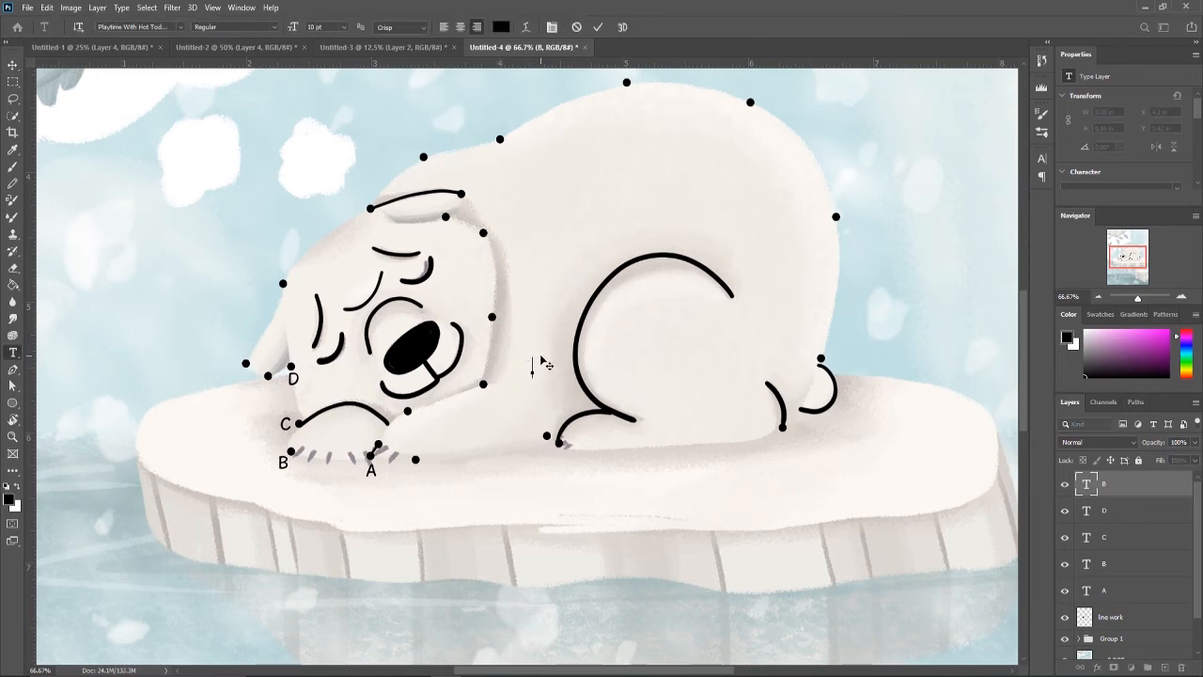
{"action": "left_click", "coordinate": [12, 68]}
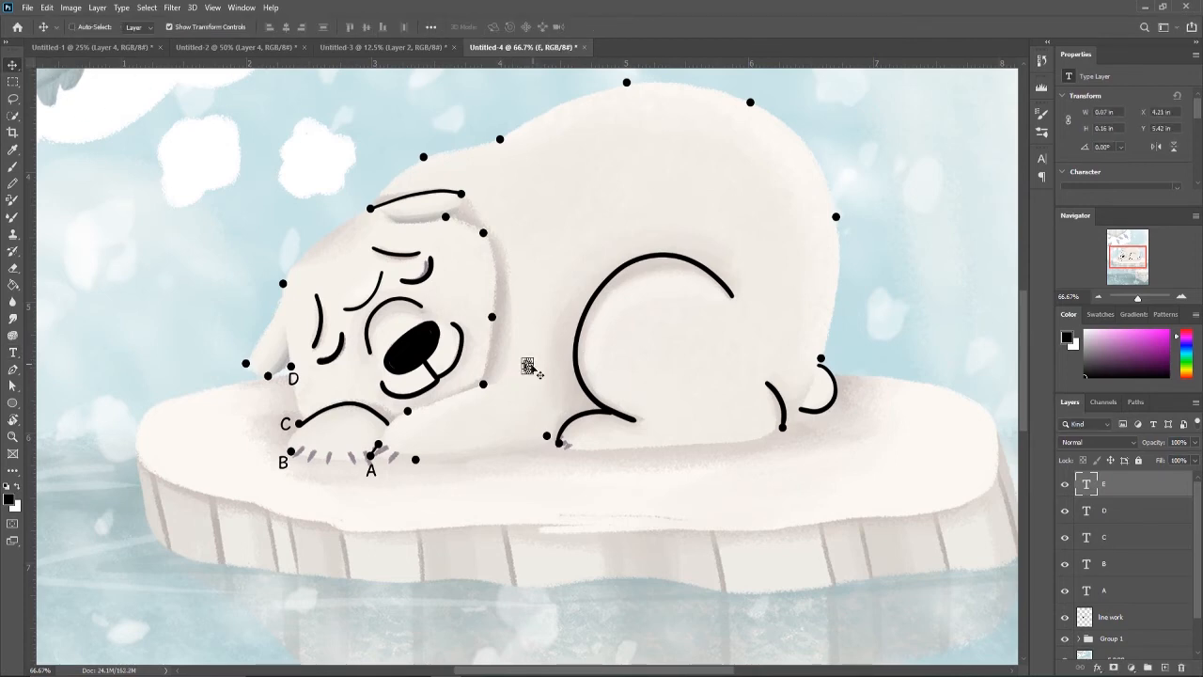
{"action": "left_click_drag", "start_coordinate": [526, 367], "coordinate": [211, 395]}
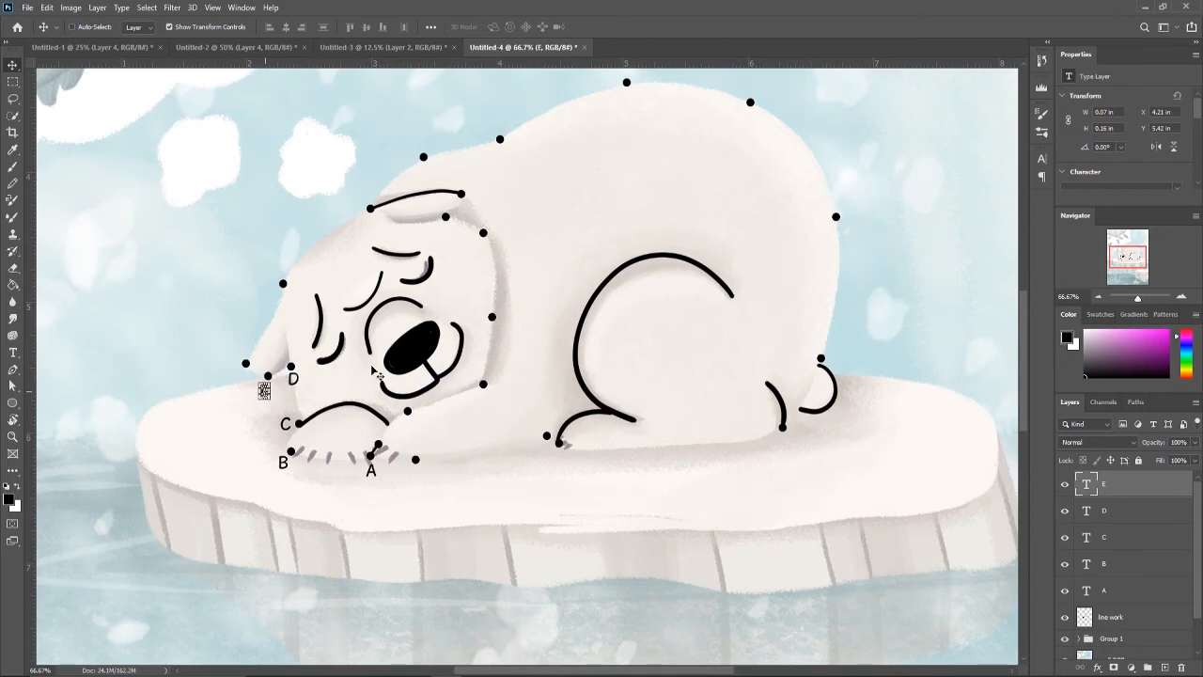
{"action": "left_click", "coordinate": [564, 319]}
- Label the leftmost snout dot F and duplicate it ready for the next letter
{"action": "key", "text": "t"}
{"action": "left_click", "coordinate": [526, 367]}
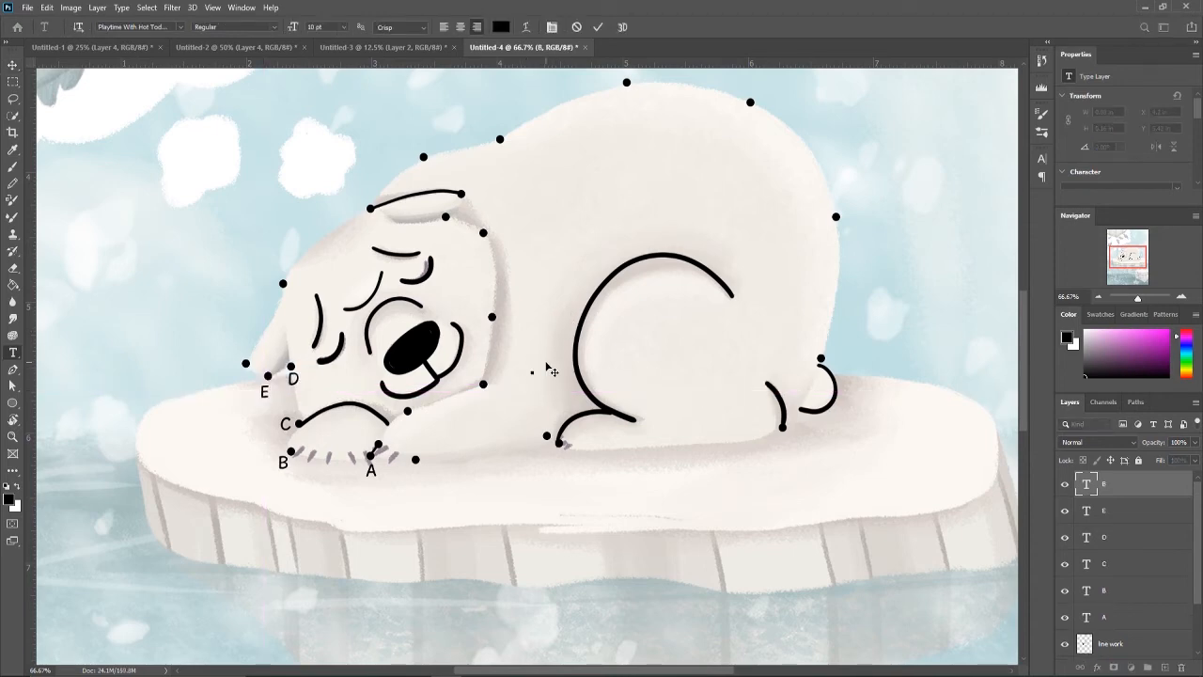
{"action": "type", "text": "Fv"}
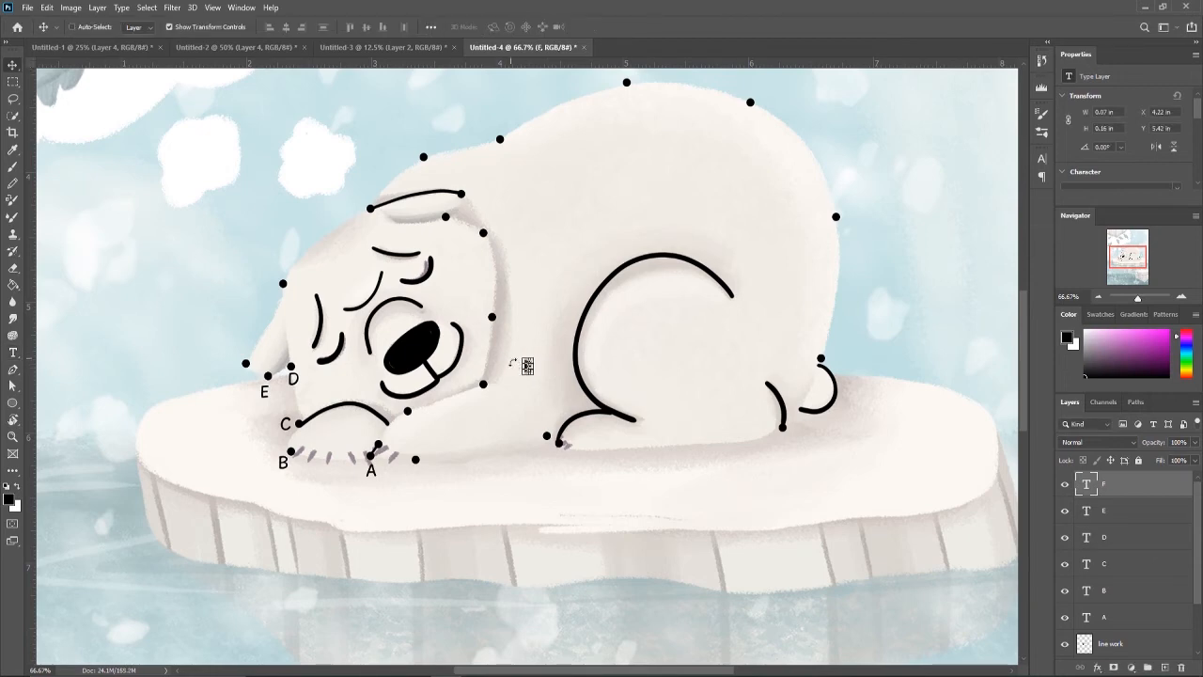
{"action": "left_click_drag", "start_coordinate": [529, 367], "coordinate": [238, 374]}
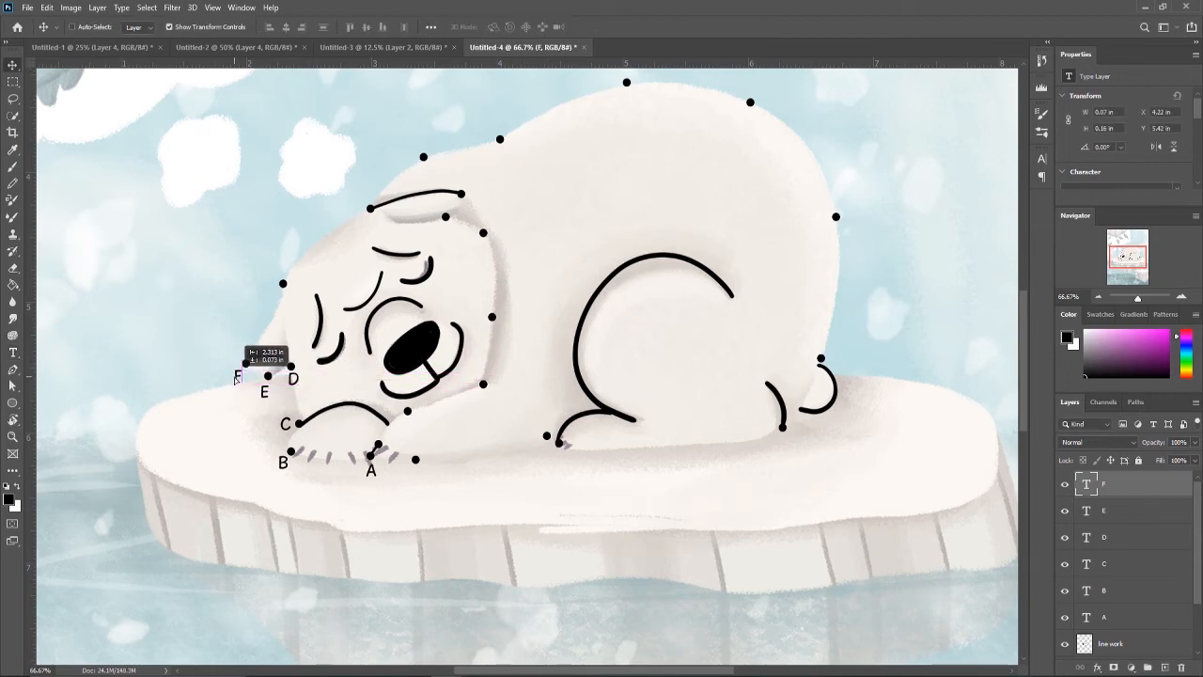
{"action": "key", "text": "ctrl+v"}
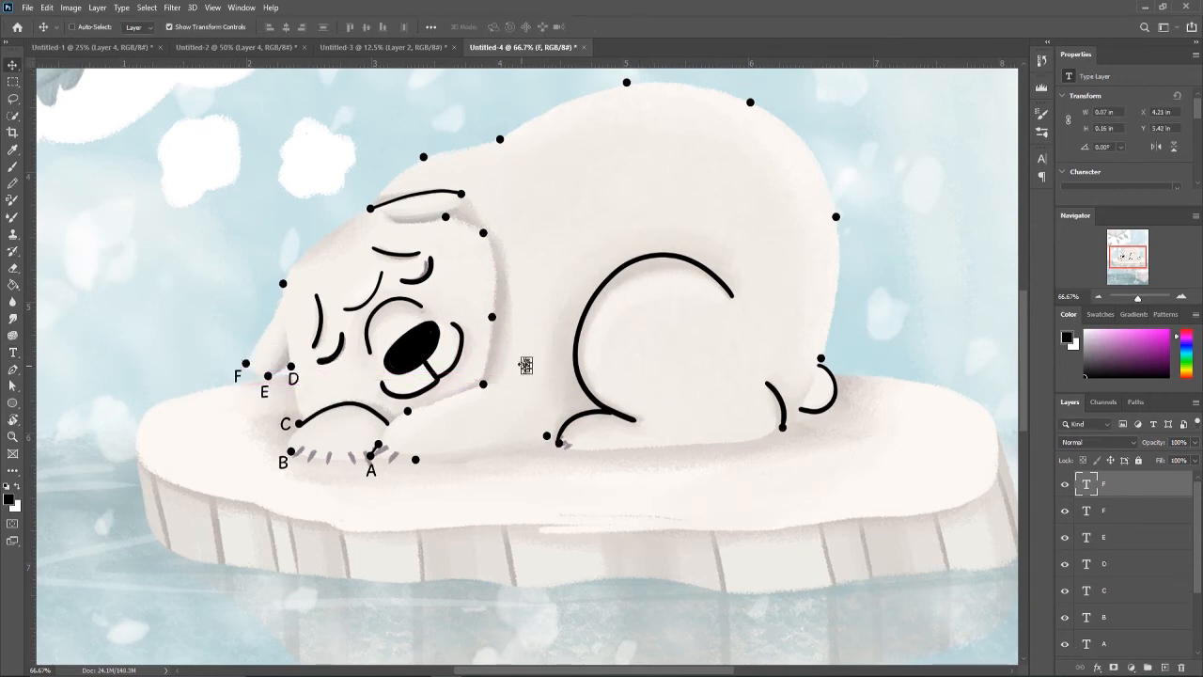
{"action": "key", "text": "t"}
{"action": "key", "text": "t"}
{"action": "left_click", "coordinate": [529, 366]}
{"action": "type", "text": "G"}
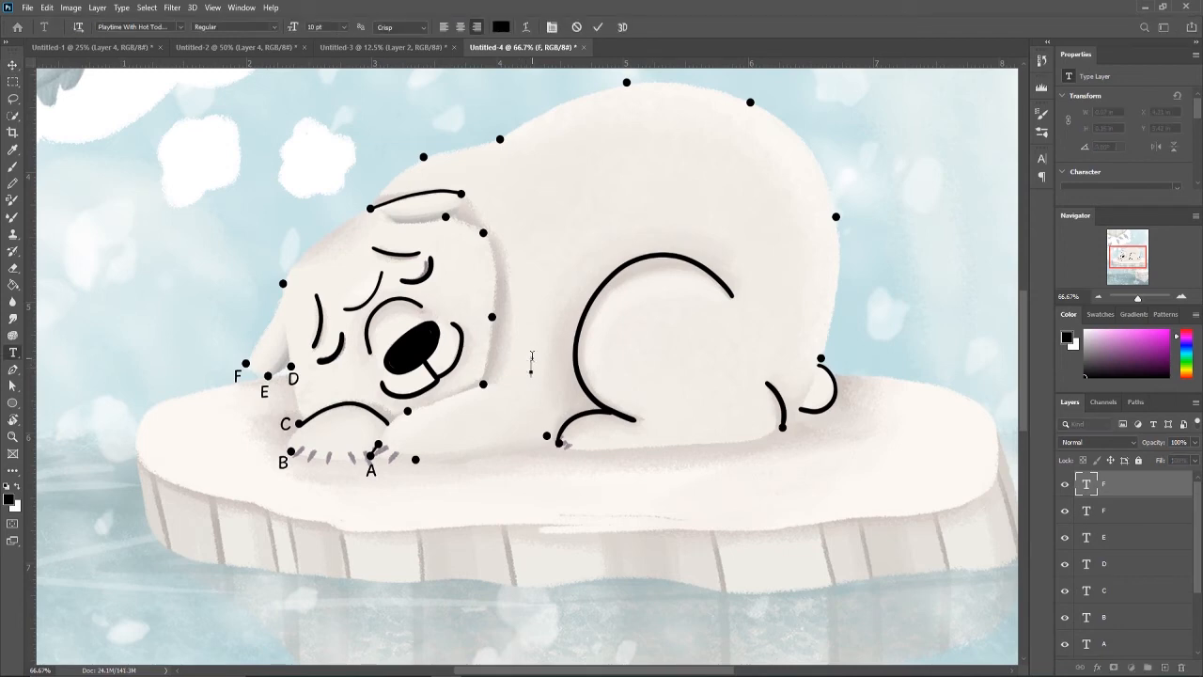
- Place G at the forehead dot, then copy it, retype as H and set it at the start of the head curve
{"action": "left_click", "coordinate": [13, 66]}
{"action": "mouse_move", "coordinate": [526, 367]}
{"action": "left_mouse_down"}
{"action": "mouse_move", "coordinate": [280, 269]}
{"action": "mouse_move", "coordinate": [269, 280]}
{"action": "left_mouse_up"}
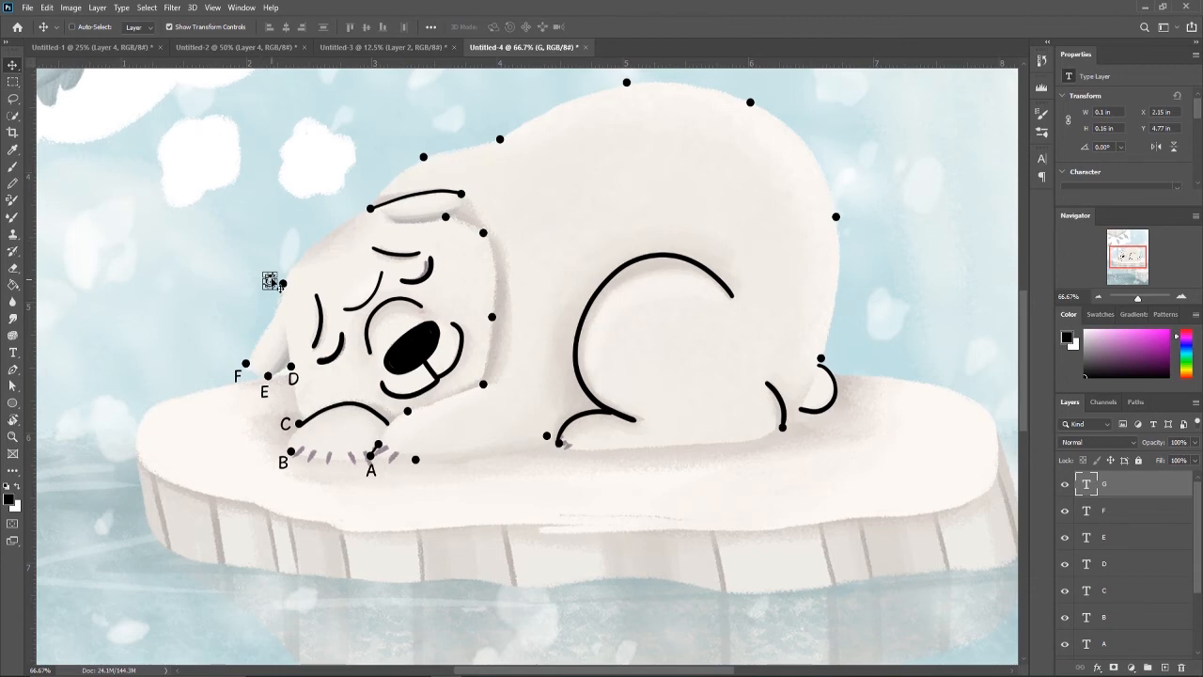
{"action": "left_click_drag", "start_coordinate": [272, 281], "coordinate": [526, 367]}
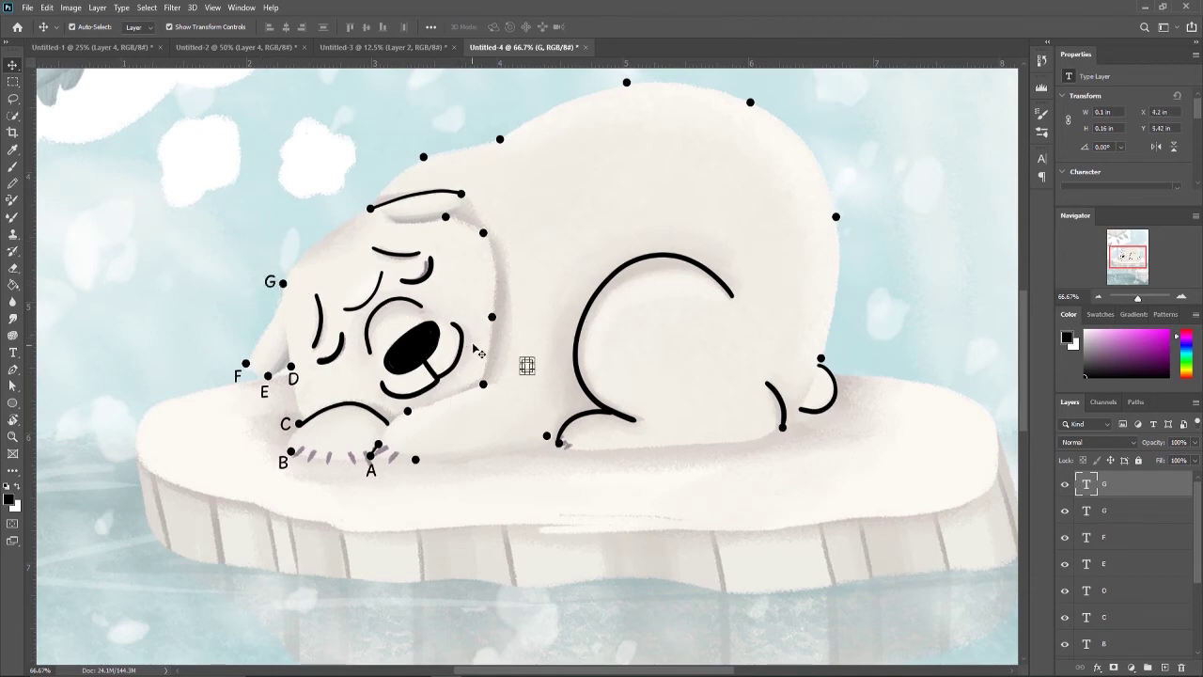
{"action": "double_click", "coordinate": [527, 367]}
{"action": "type", "text": "H"}
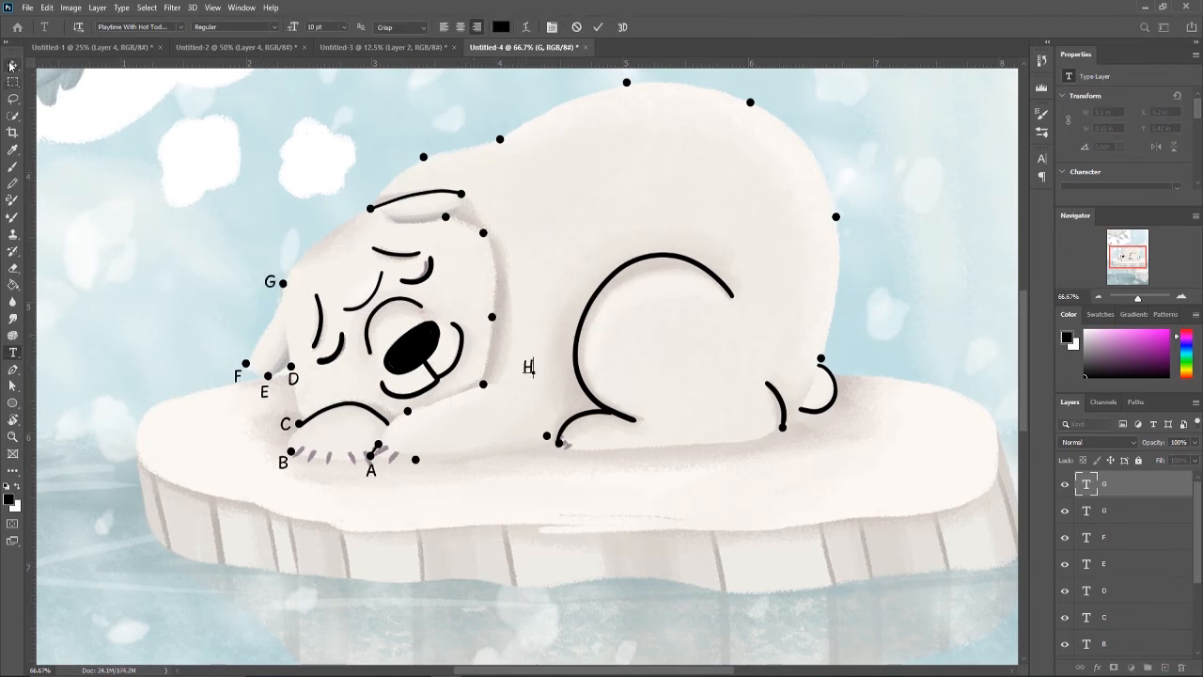
{"action": "left_click", "coordinate": [12, 65]}
{"action": "left_click_drag", "start_coordinate": [528, 367], "coordinate": [361, 203]}
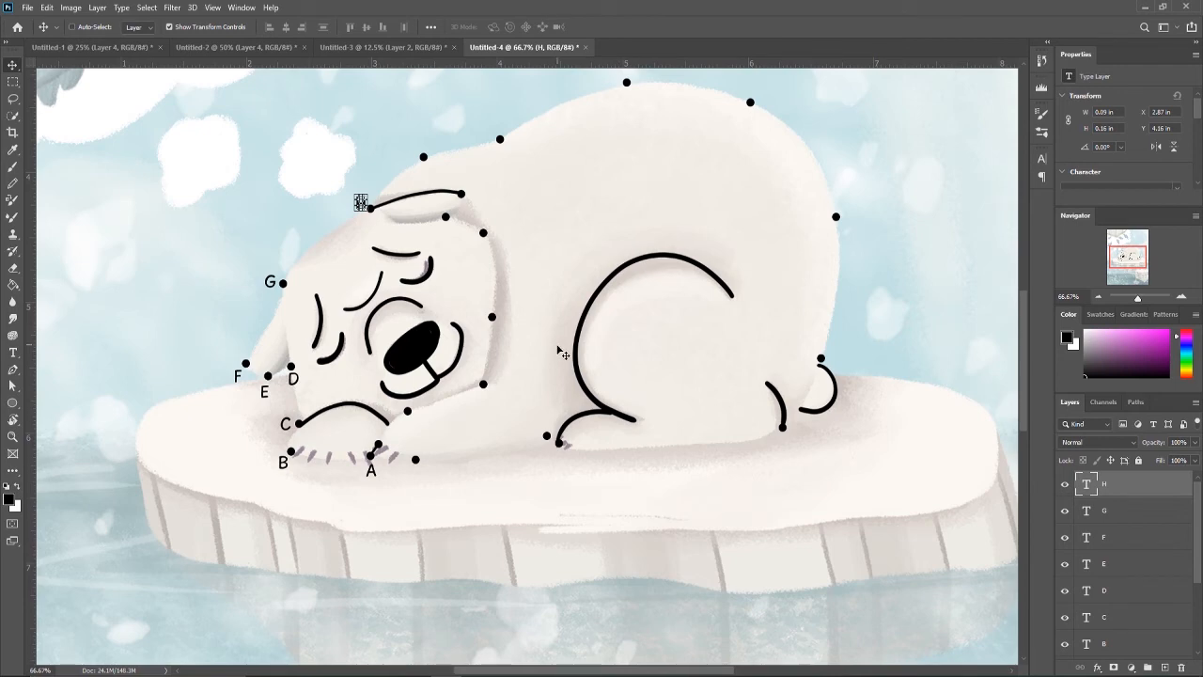
- Duplicate and retype the label as I and place it beside the dot above H
{"action": "key", "text": "ctrl+v"}
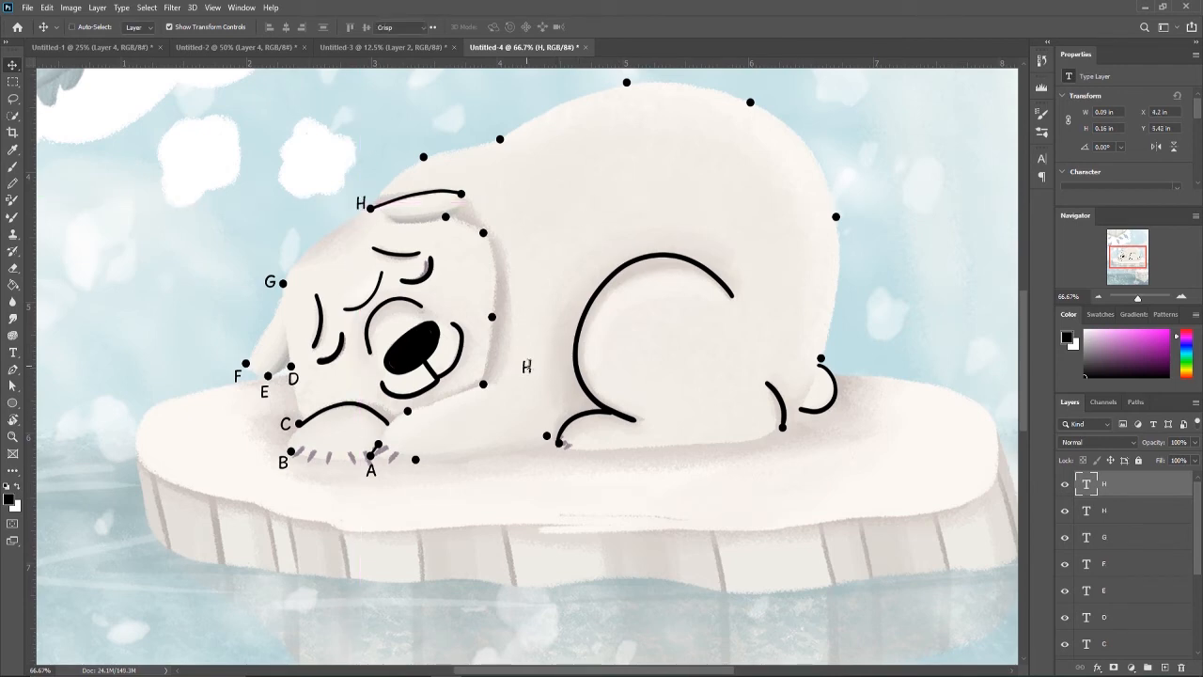
{"action": "key", "text": "t"}
{"action": "type", "text": "I"}
{"action": "key", "text": "ctrl+Return"}
{"action": "key", "text": "v"}
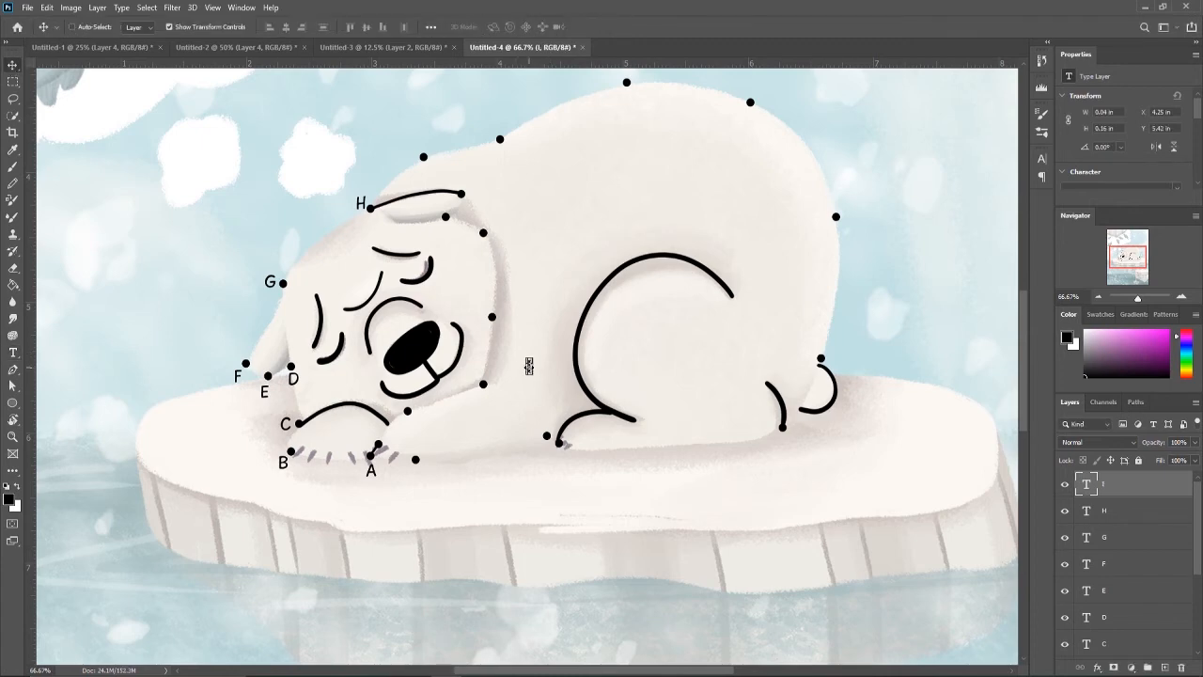
{"action": "key", "text": "ctrl+t"}
{"action": "left_click_drag", "start_coordinate": [529, 367], "coordinate": [419, 145]}
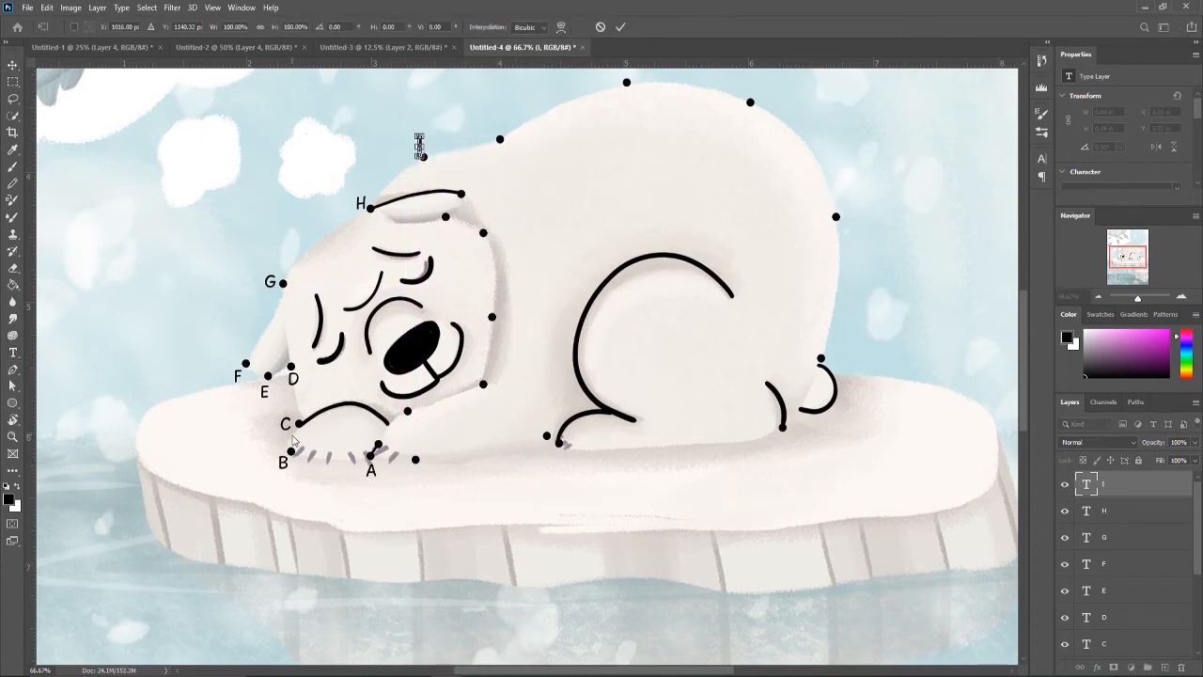
- Place labels J, K, L and M on the dots over the head, back and rump
{"action": "key", "text": "Return"}
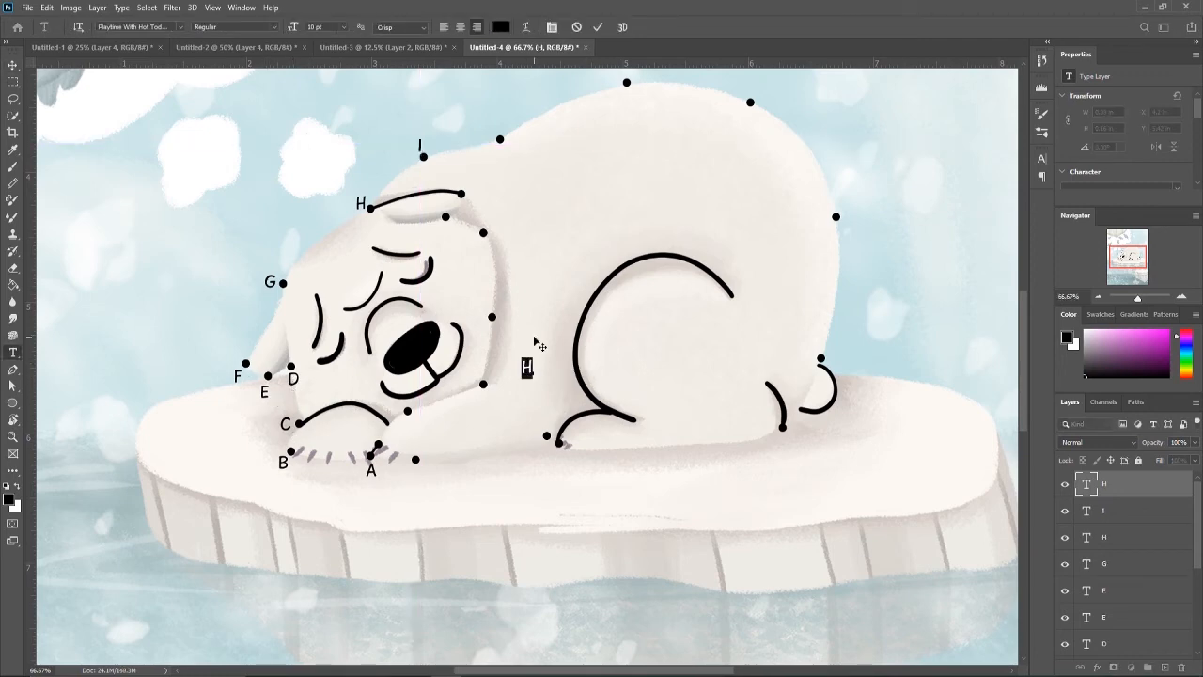
{"action": "left_click_drag", "start_coordinate": [529, 367], "coordinate": [498, 127]}
{"action": "key", "text": "Return"}
{"action": "left_click_drag", "start_coordinate": [529, 367], "coordinate": [626, 120]}
{"action": "key", "text": "ctrl+j"}
{"action": "left_click_drag", "start_coordinate": [529, 367], "coordinate": [748, 141]}
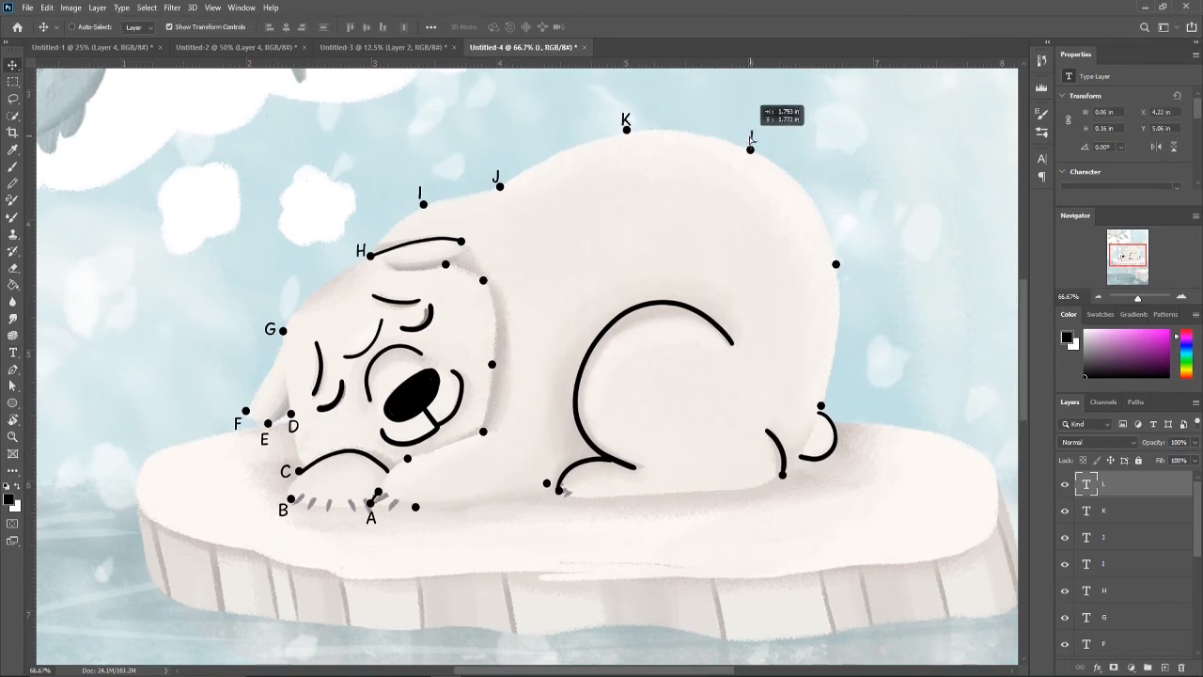
{"action": "key", "text": "ctrl+j"}
{"action": "left_click_drag", "start_coordinate": [527, 366], "coordinate": [848, 261]}
- Place labels N, O, P, Q and R on the back foot, underside and front paw dots
{"action": "key", "text": "ctrl+j"}
{"action": "left_click_drag", "start_coordinate": [529, 366], "coordinate": [831, 402]}
{"action": "key", "text": "ctrl+j"}
{"action": "left_click_drag", "start_coordinate": [529, 366], "coordinate": [792, 488]}
{"action": "key", "text": "ctrl+j"}
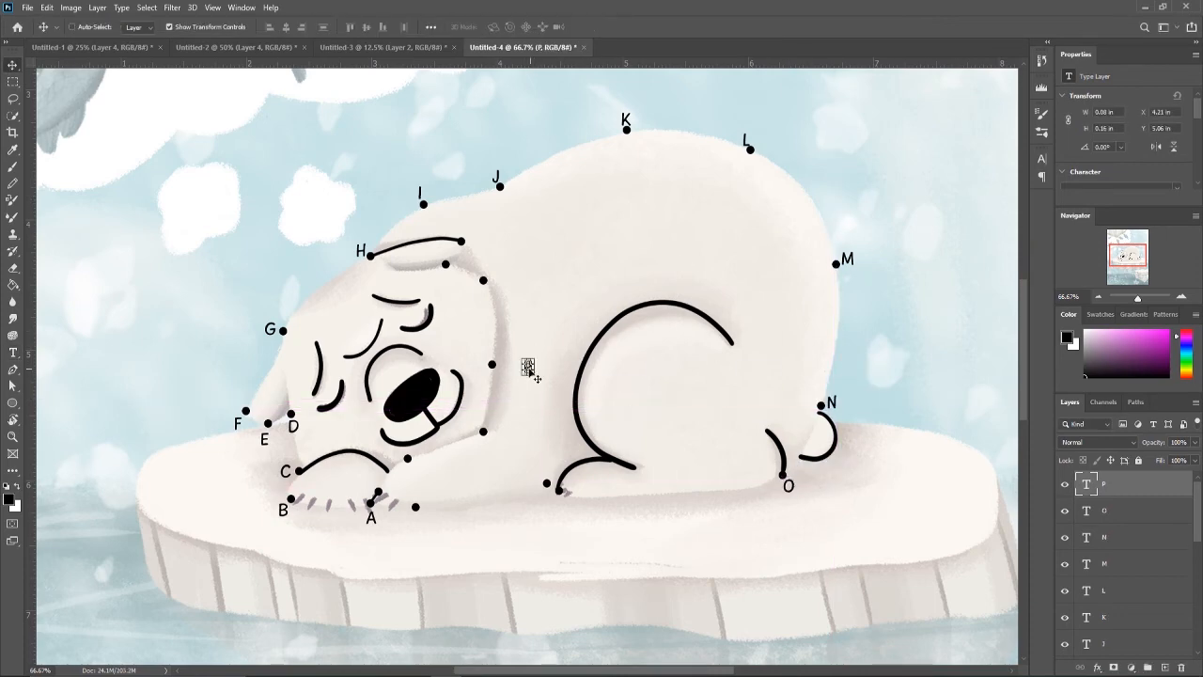
{"action": "left_click_drag", "start_coordinate": [529, 366], "coordinate": [561, 498]}
{"action": "key", "text": "ctrl+j"}
{"action": "type", "text": "Q"}
{"action": "left_click_drag", "start_coordinate": [529, 367], "coordinate": [542, 494]}
{"action": "key", "text": "ctrl+j"}
{"action": "type", "text": "R"}
{"action": "left_click_drag", "start_coordinate": [529, 366], "coordinate": [418, 517]}
- Place labels S, T and U at the chin, cheek and face-edge dots
{"action": "key", "text": "ctrl+j"}
{"action": "type", "text": "S"}
{"action": "key", "text": "ctrl+j"}
{"action": "mouse_move", "coordinate": [529, 366]}
{"action": "left_mouse_down"}
{"action": "mouse_move", "coordinate": [513, 336]}
{"action": "mouse_move", "coordinate": [412, 468]}
{"action": "left_mouse_up"}
{"action": "type", "text": "H"}
{"action": "key", "text": "ctrl+j"}
{"action": "type", "text": "T"}
{"action": "left_click_drag", "start_coordinate": [530, 366], "coordinate": [490, 440]}
{"action": "key", "text": "ctrl+j"}
{"action": "type", "text": "HU"}
{"action": "mouse_move", "coordinate": [530, 367]}
{"action": "left_mouse_down"}
{"action": "mouse_move", "coordinate": [505, 367]}
{"action": "mouse_move", "coordinate": [493, 279]}
{"action": "left_mouse_up"}
- Place labels V, W and X on the dots below and along the head curve
{"action": "key", "text": "ctrl+j"}
{"action": "type", "text": "V"}
{"action": "key", "text": "ctrl+j"}
{"action": "type", "text": "W"}
{"action": "left_click_drag", "start_coordinate": [529, 366], "coordinate": [446, 279]}
{"action": "key", "text": "ctrl+j"}
{"action": "type", "text": "HX"}
{"action": "left_click_drag", "start_coordinate": [529, 366], "coordinate": [474, 241]}
{"action": "key", "text": "m"}
{"action": "key", "text": "v"}
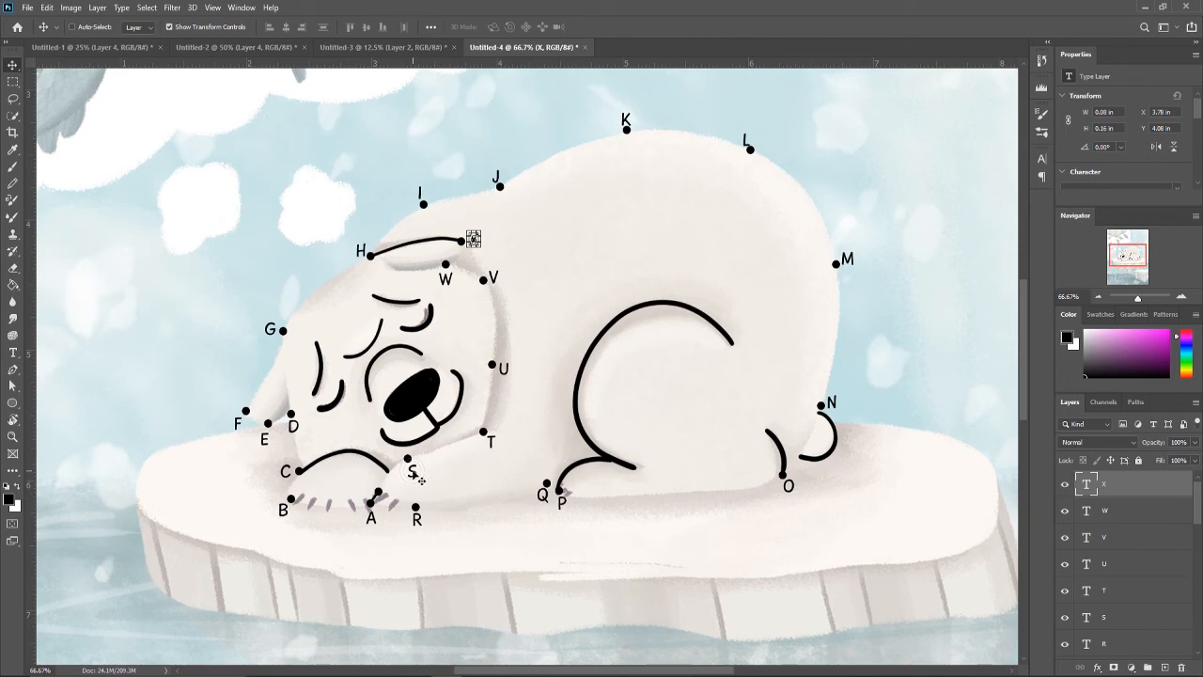
- Shift S beside the dot next to A, T to the chin dot and U to the cheek dot
{"action": "left_click", "coordinate": [419, 477]}
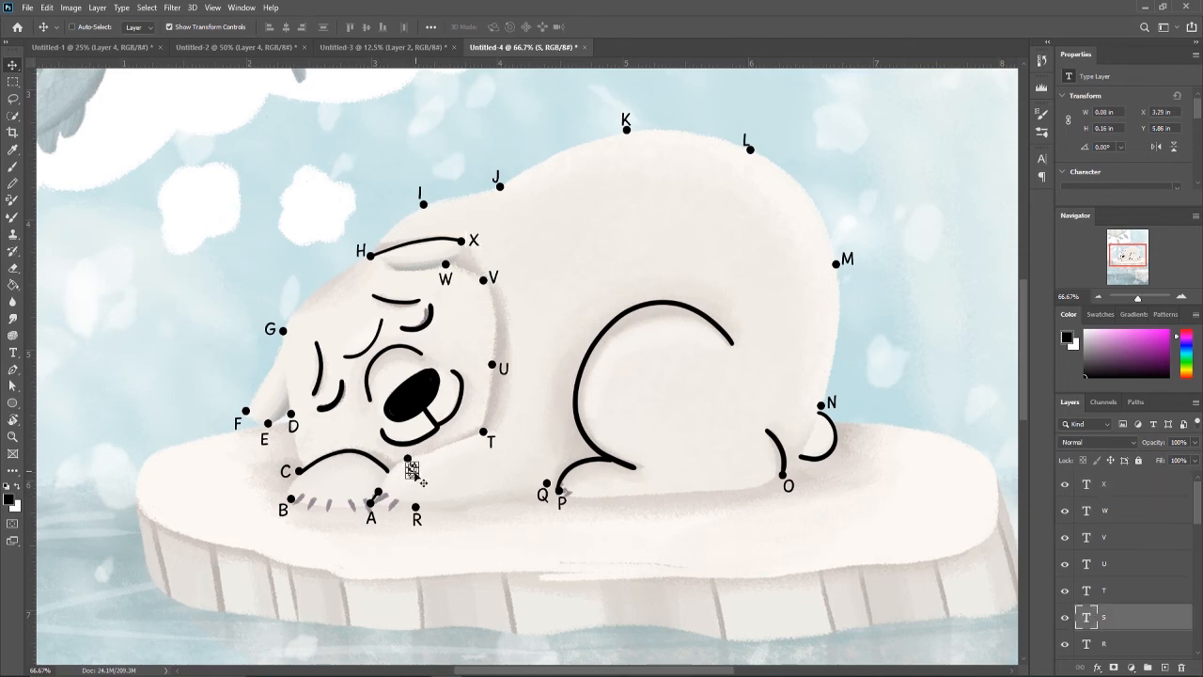
{"action": "left_click_drag", "start_coordinate": [418, 476], "coordinate": [393, 501]}
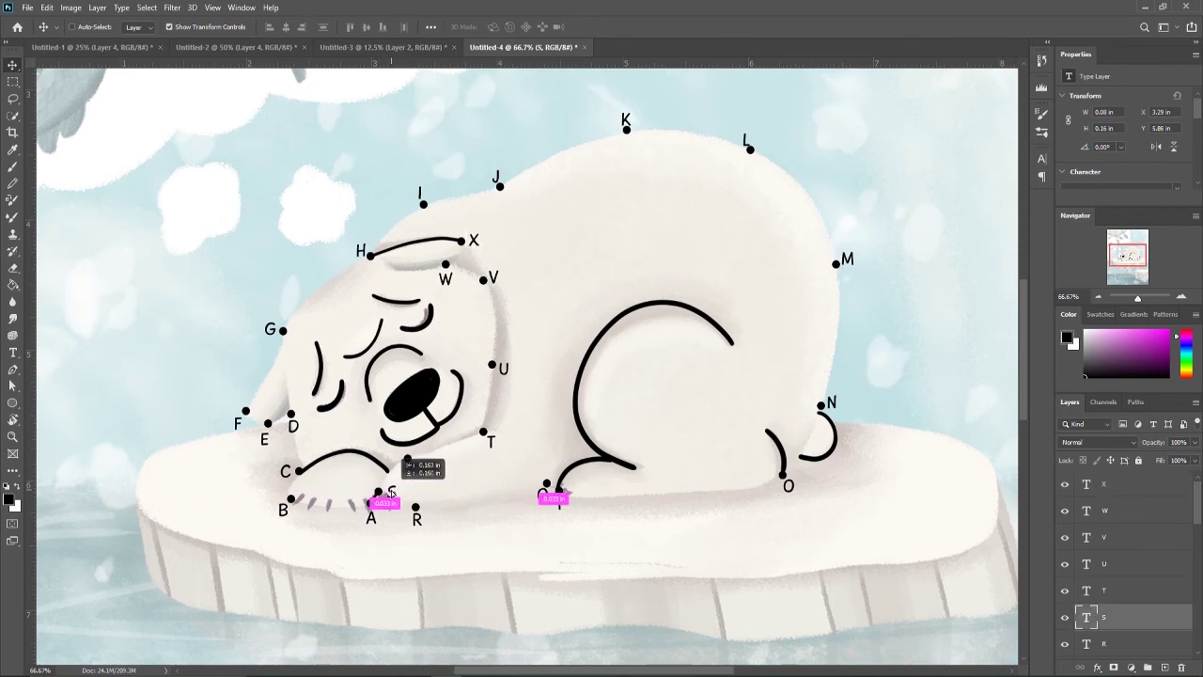
{"action": "left_click", "coordinate": [491, 441]}
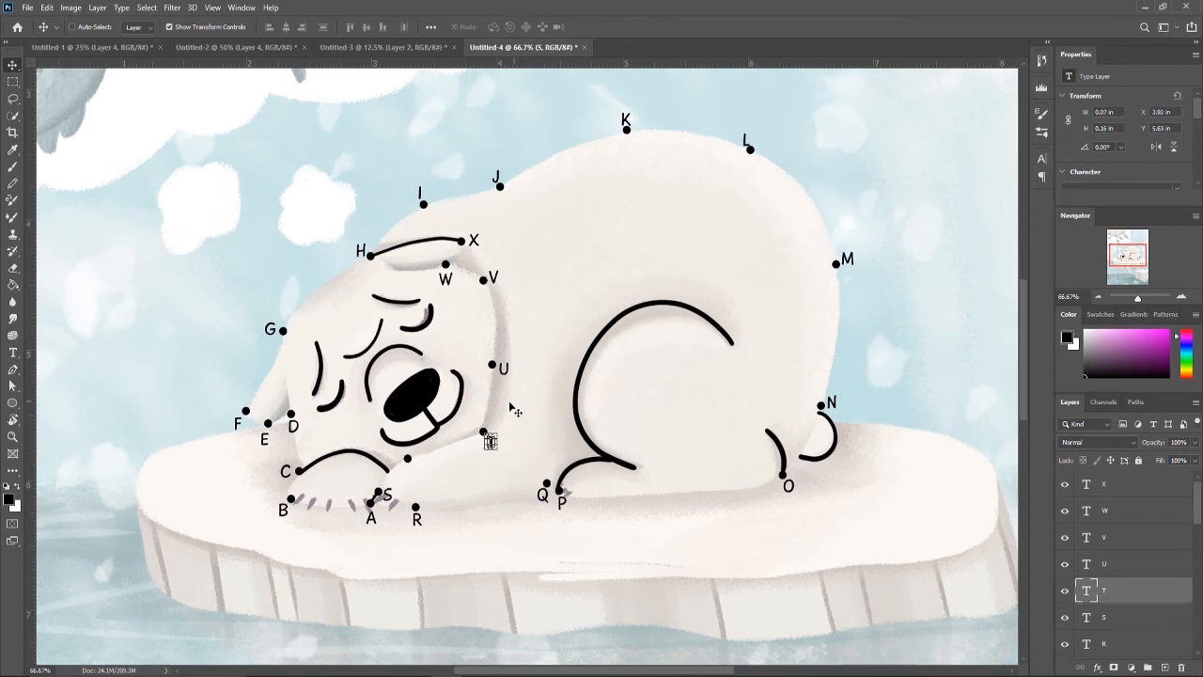
{"action": "left_click_drag", "start_coordinate": [489, 440], "coordinate": [415, 470]}
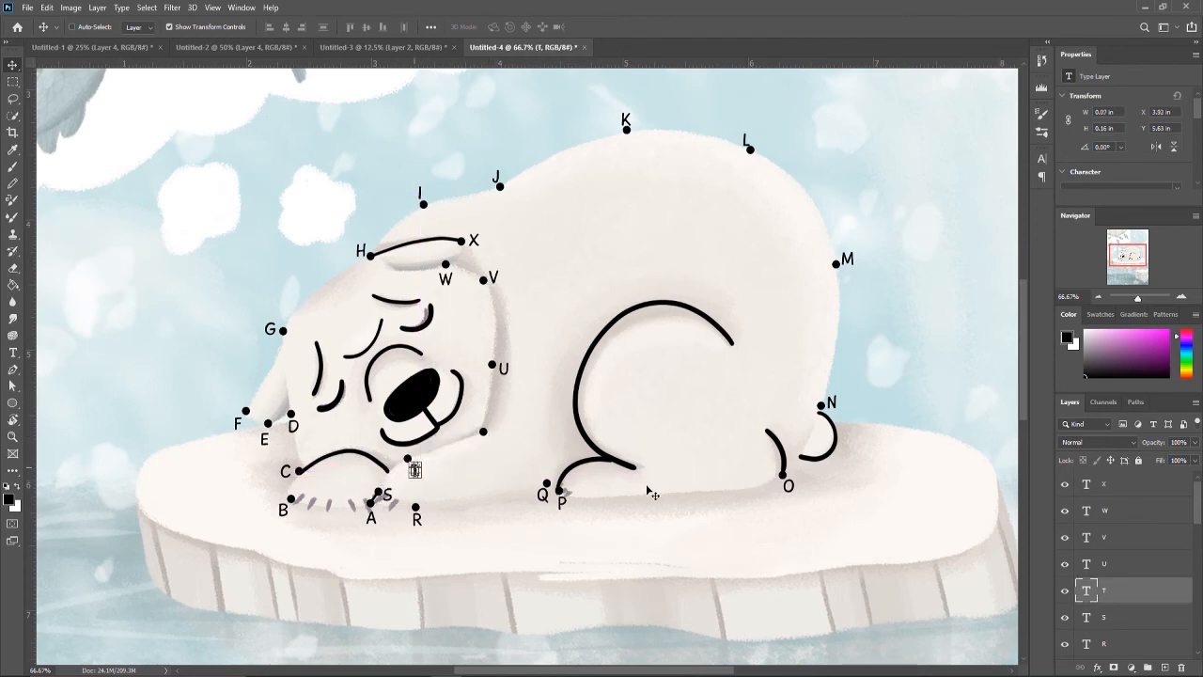
{"action": "left_click", "coordinate": [503, 367]}
{"action": "left_click_drag", "start_coordinate": [503, 367], "coordinate": [491, 439]}
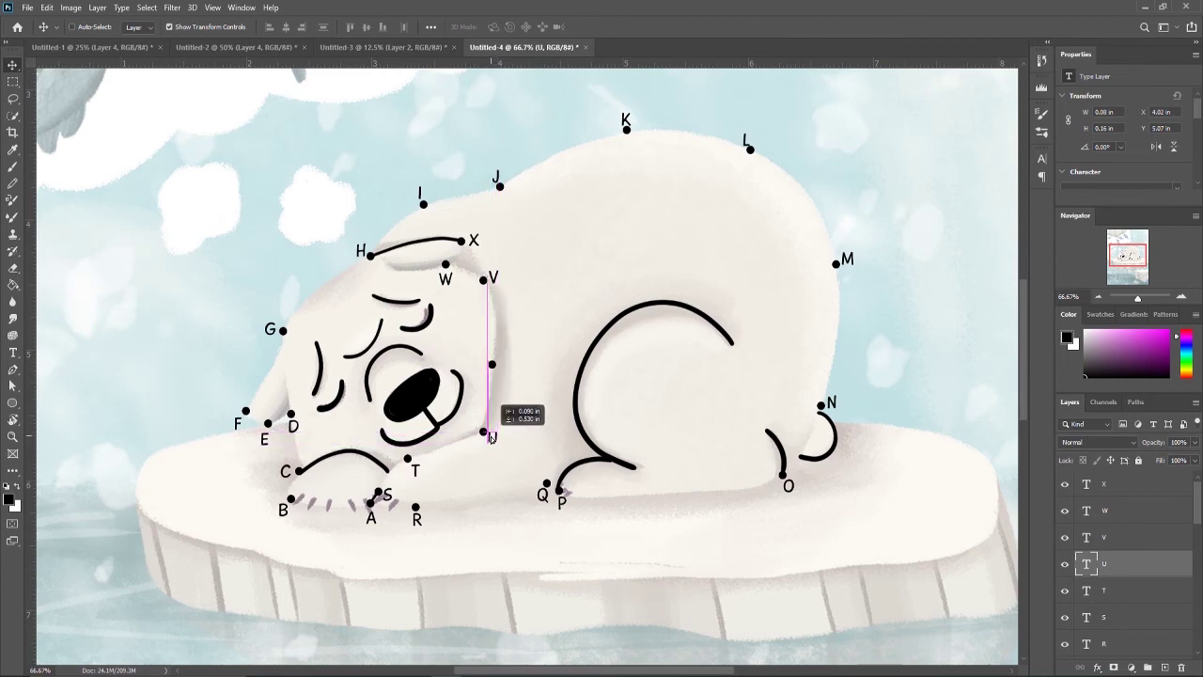
- Shift V to the face-edge dot, W to the head's side and X under the head curve
{"action": "left_click", "coordinate": [1139, 537]}
{"action": "left_click_drag", "start_coordinate": [493, 278], "coordinate": [503, 367]}
{"action": "left_click", "coordinate": [1118, 510]}
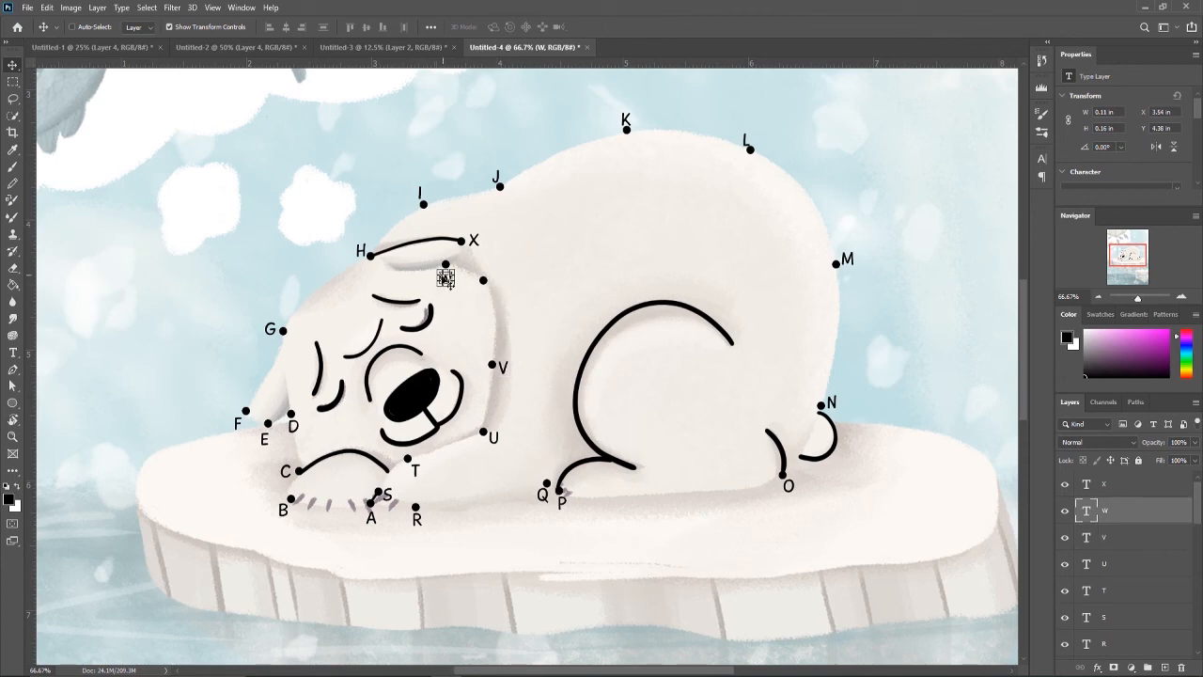
{"action": "left_click_drag", "start_coordinate": [446, 279], "coordinate": [497, 282]}
{"action": "left_click", "coordinate": [1119, 483]}
{"action": "mouse_move", "coordinate": [474, 241]}
{"action": "left_mouse_down"}
{"action": "mouse_move", "coordinate": [452, 274]}
{"action": "mouse_move", "coordinate": [526, 364]}
{"action": "left_mouse_up"}
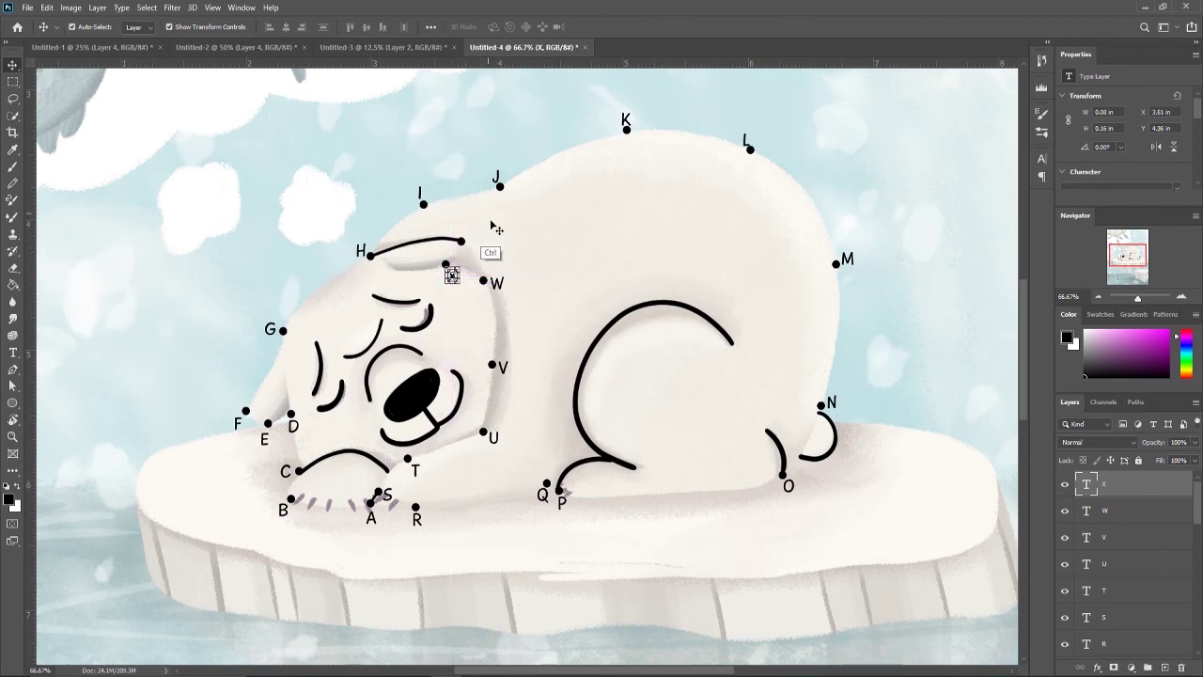
- Retype the spare copy as Y at the head curve's end, then add an empty layer with magenta foreground colour
{"action": "double_click", "coordinate": [527, 365]}
{"action": "type", "text": "Y"}
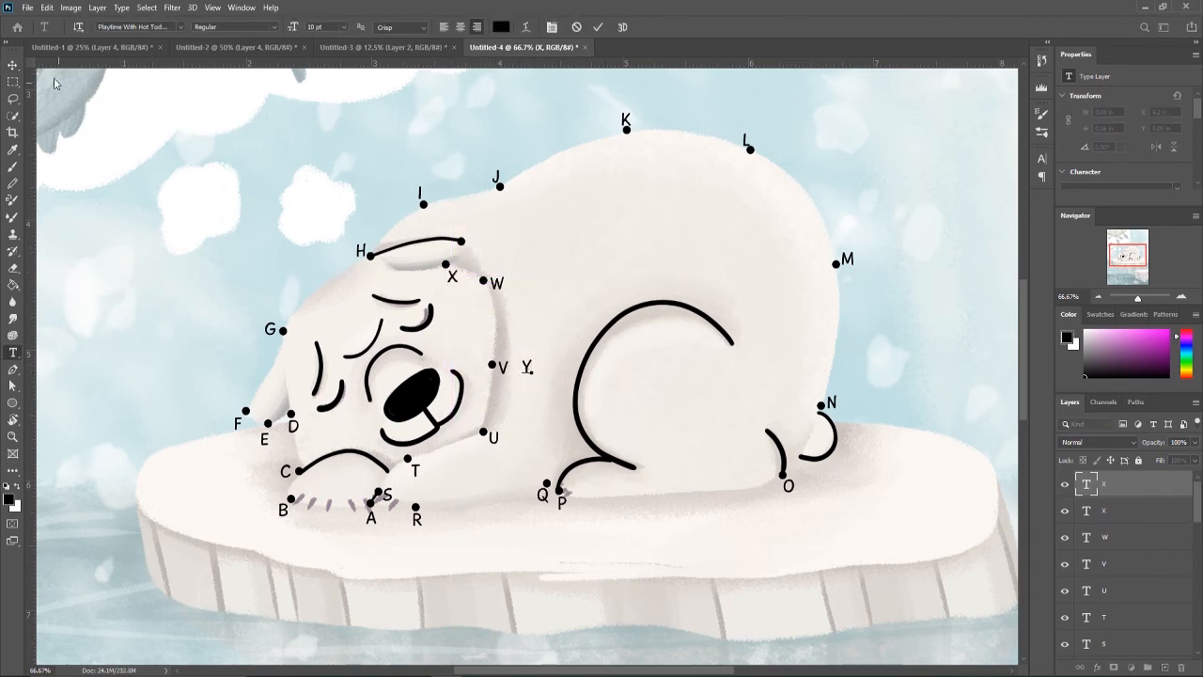
{"action": "left_click", "coordinate": [13, 65]}
{"action": "left_click_drag", "start_coordinate": [526, 367], "coordinate": [469, 243]}
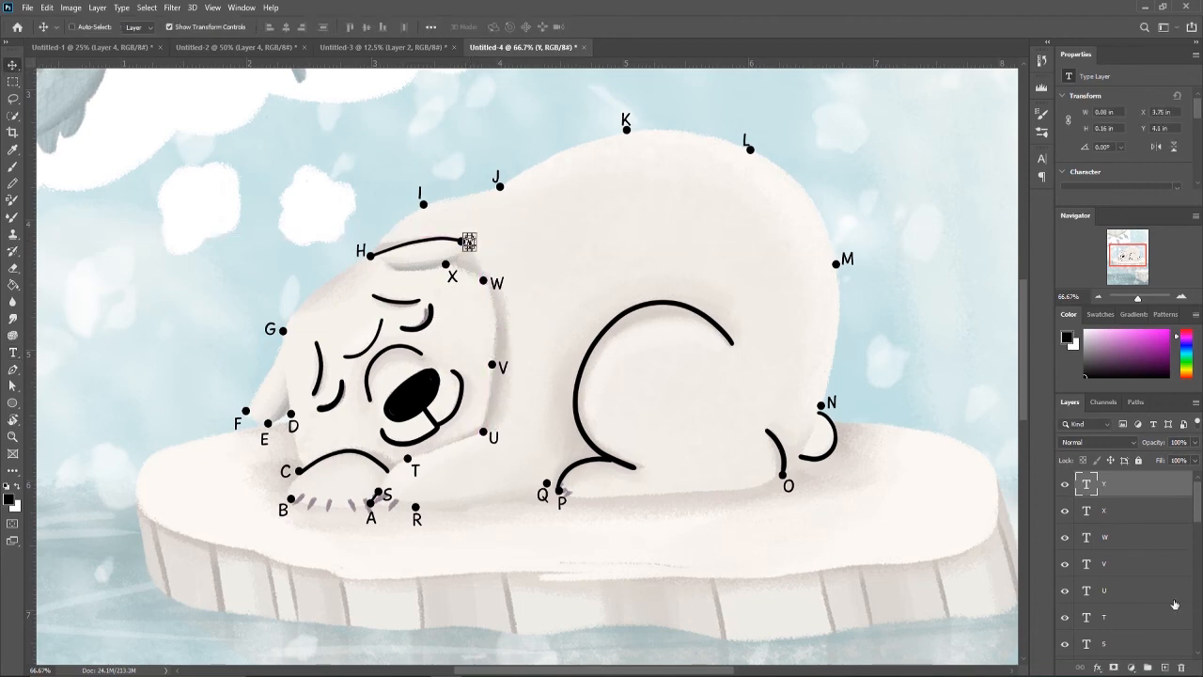
{"action": "left_click", "coordinate": [1164, 665]}
{"action": "left_click", "coordinate": [1140, 340]}
- Switch to the Brush and hide the background painting so only dots show
{"action": "key", "text": "b"}
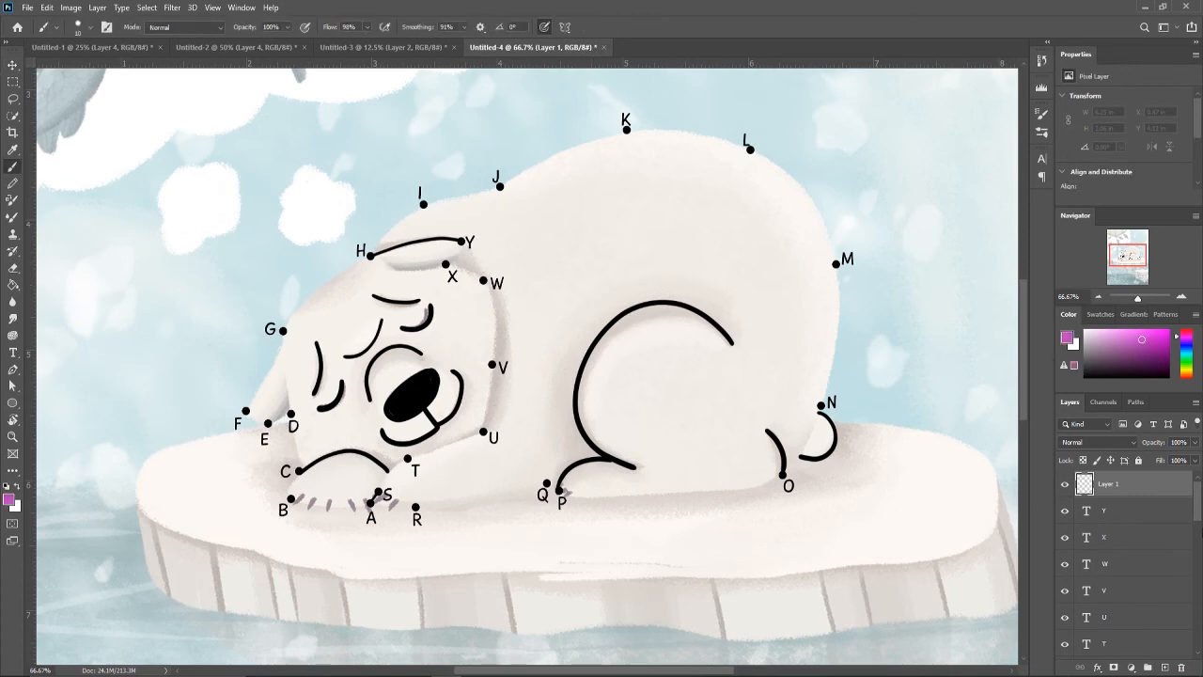
{"action": "mouse_move", "coordinate": [1196, 505]}
{"action": "left_mouse_down"}
{"action": "mouse_move", "coordinate": [1196, 602]}
{"action": "mouse_move", "coordinate": [1197, 470]}
{"action": "left_mouse_up"}
{"action": "left_click", "coordinate": [1065, 618]}
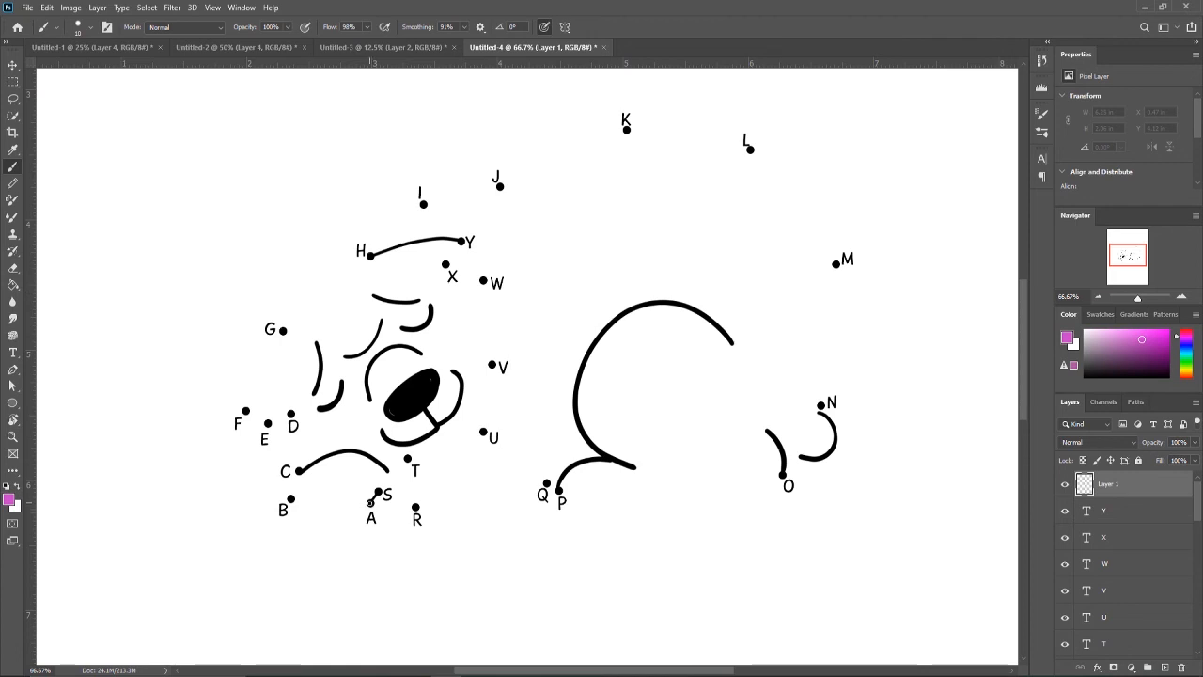
- Trace a magenta line connecting the dots in order from A through Y
{"action": "left_click_drag", "start_coordinate": [371, 502], "coordinate": [292, 499]}
{"action": "mouse_move", "coordinate": [297, 444]}
{"action": "left_mouse_down"}
{"action": "mouse_move", "coordinate": [271, 344]}
{"action": "mouse_move", "coordinate": [423, 203]}
{"action": "mouse_move", "coordinate": [501, 185]}
{"action": "mouse_move", "coordinate": [626, 129]}
{"action": "mouse_move", "coordinate": [733, 149]}
{"action": "mouse_move", "coordinate": [795, 193]}
{"action": "mouse_move", "coordinate": [825, 243]}
{"action": "mouse_move", "coordinate": [835, 334]}
{"action": "mouse_move", "coordinate": [816, 419]}
{"action": "mouse_move", "coordinate": [782, 474]}
{"action": "mouse_move", "coordinate": [696, 494]}
{"action": "mouse_move", "coordinate": [585, 489]}
{"action": "left_mouse_up"}
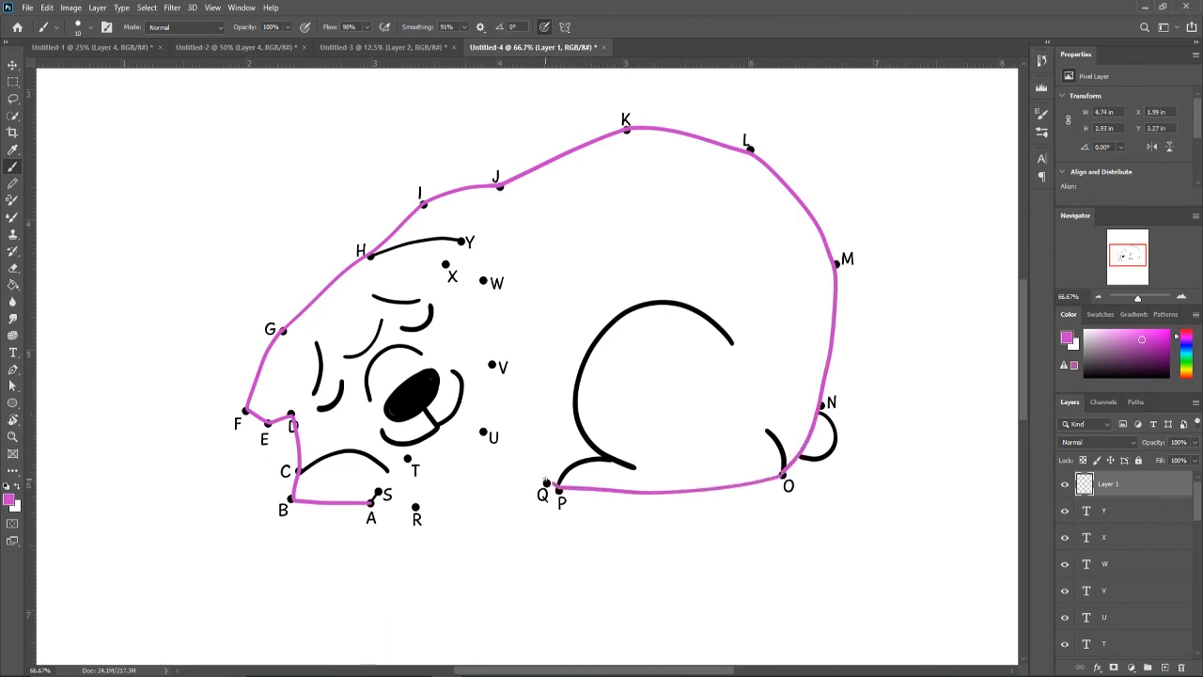
{"action": "left_click_drag", "start_coordinate": [545, 482], "coordinate": [405, 500]}
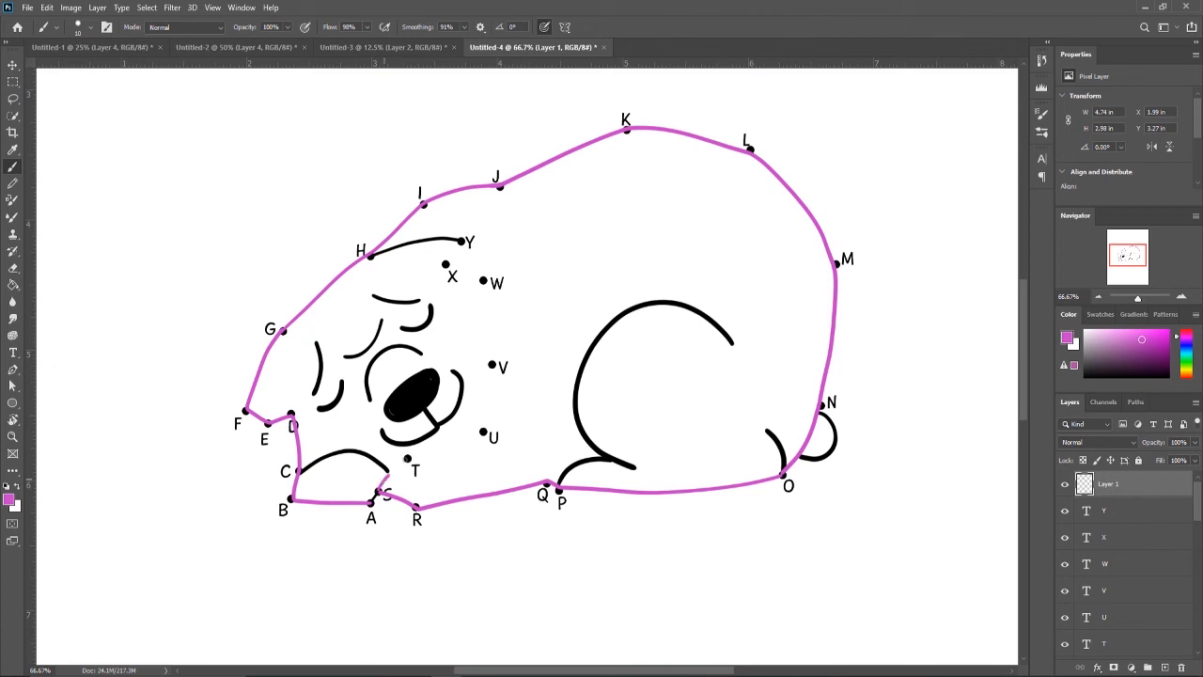
{"action": "mouse_move", "coordinate": [381, 490]}
{"action": "left_mouse_down"}
{"action": "mouse_move", "coordinate": [406, 461]}
{"action": "mouse_move", "coordinate": [487, 432]}
{"action": "mouse_move", "coordinate": [482, 280]}
{"action": "mouse_move", "coordinate": [446, 266]}
{"action": "left_mouse_up"}
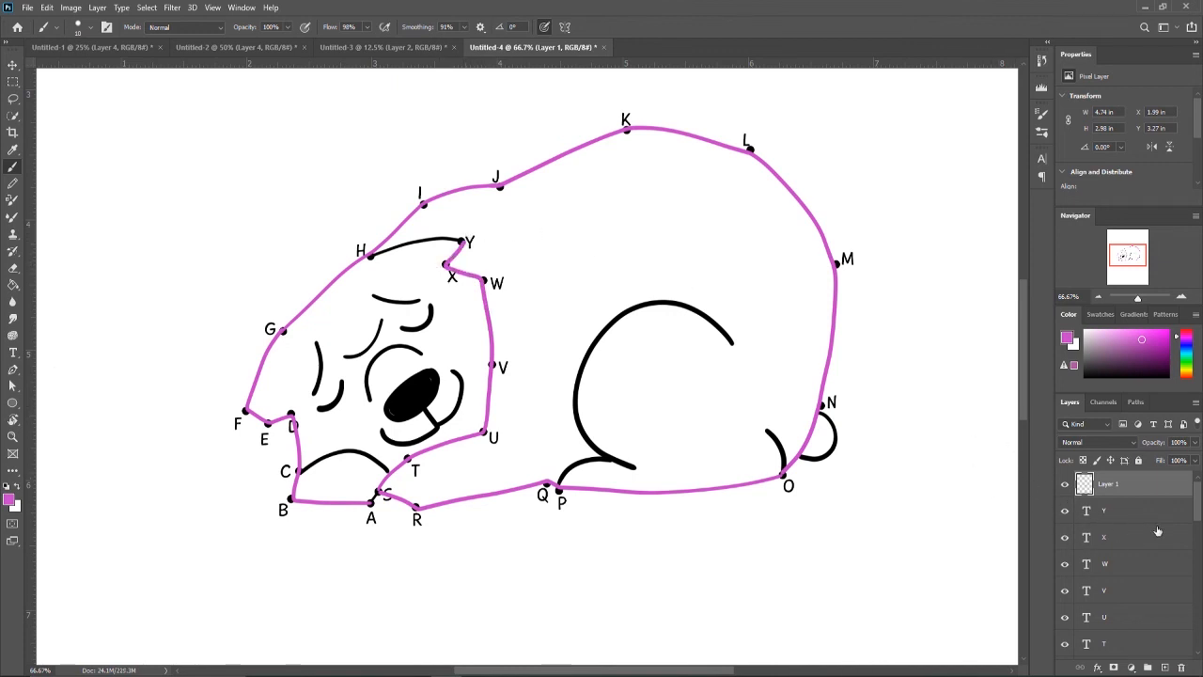
{"action": "left_click_drag", "start_coordinate": [1199, 502], "coordinate": [1199, 654]}
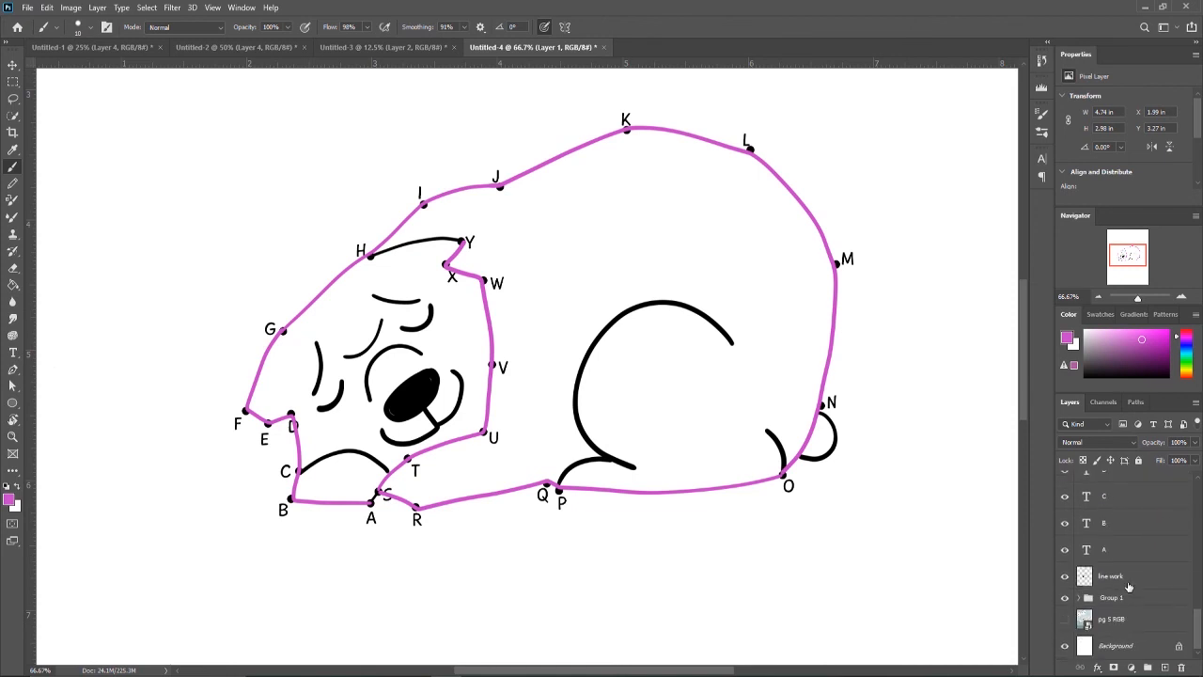
- On the line work layer set the brush to black at 20 px
{"action": "left_click", "coordinate": [1128, 581]}
{"action": "key", "text": "d"}
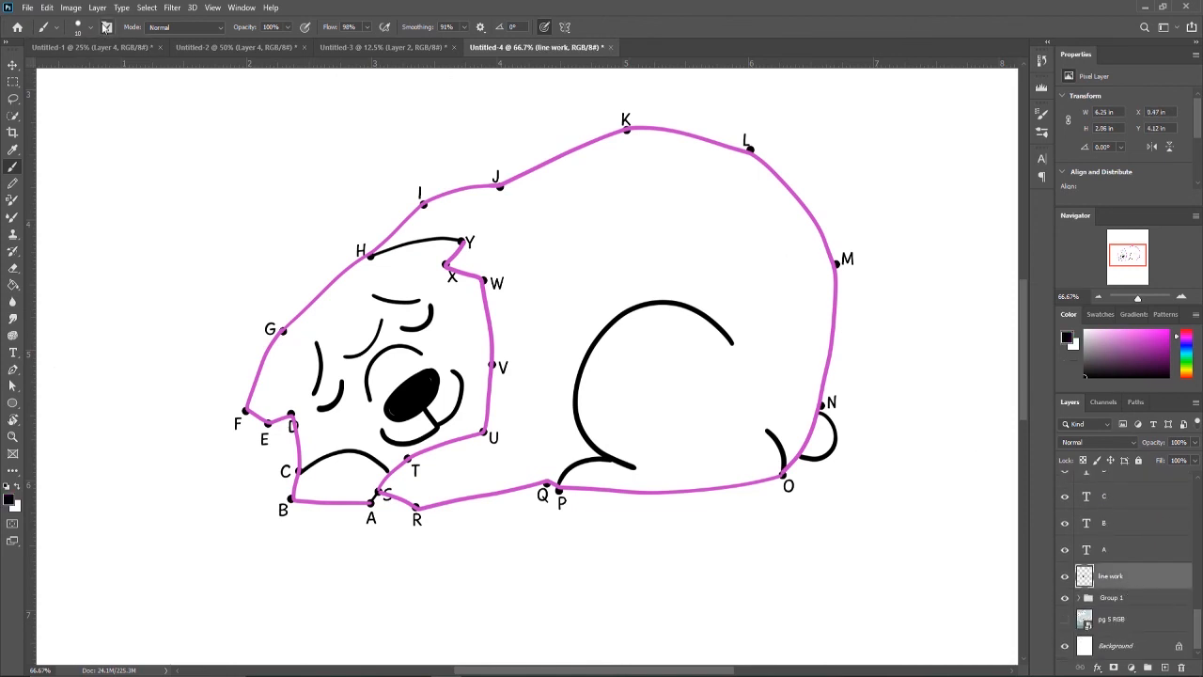
{"action": "left_click", "coordinate": [91, 28]}
{"action": "type", "text": "20"}
{"action": "key", "text": "Return"}
- With the reference painting shown, draw cheek and under-ear detail lines, then hide it again
{"action": "left_click", "coordinate": [1065, 620]}
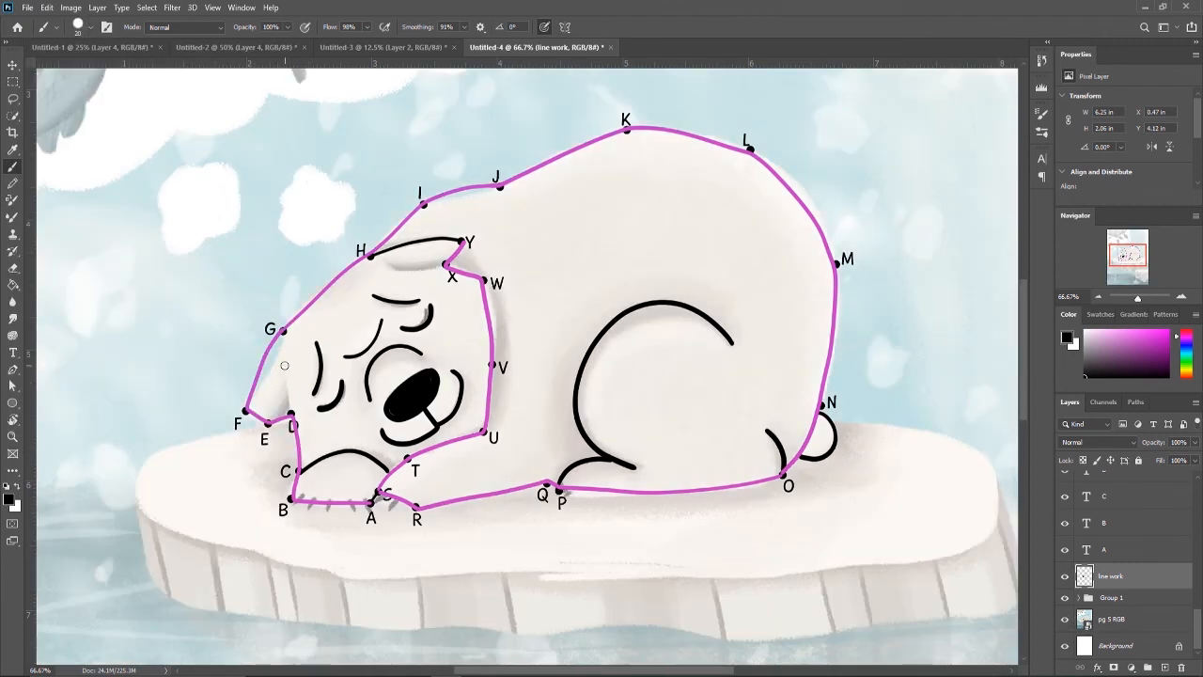
{"action": "left_click_drag", "start_coordinate": [284, 366], "coordinate": [293, 406]}
{"action": "left_click_drag", "start_coordinate": [387, 267], "coordinate": [458, 263]}
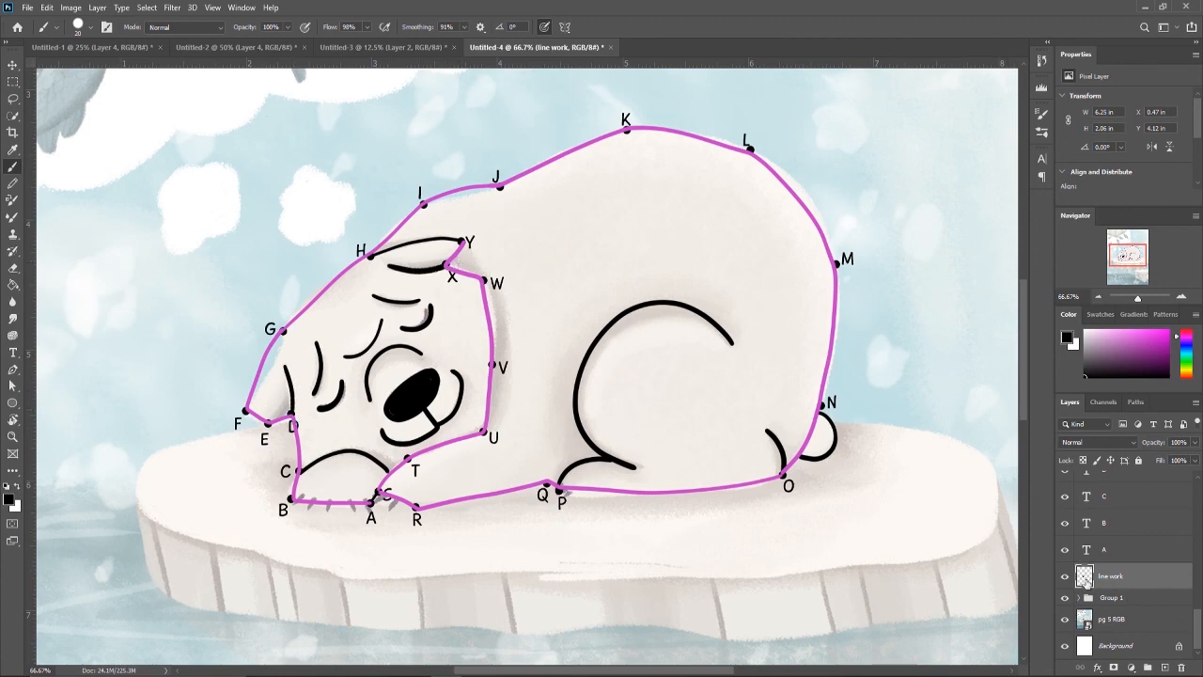
{"action": "left_click", "coordinate": [1065, 620]}
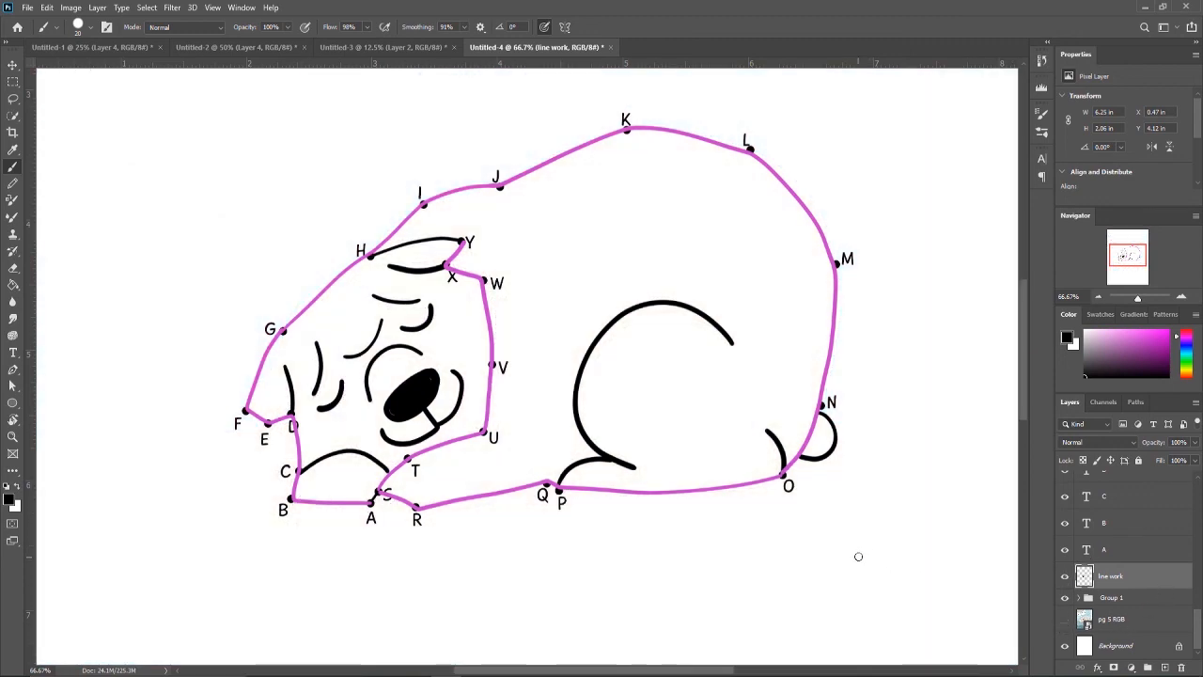
{"action": "scroll", "coordinate": [821, 439], "scroll_direction": "down", "scroll_amount": 1}
{"action": "scroll", "coordinate": [821, 439], "scroll_direction": "down", "scroll_amount": 2}
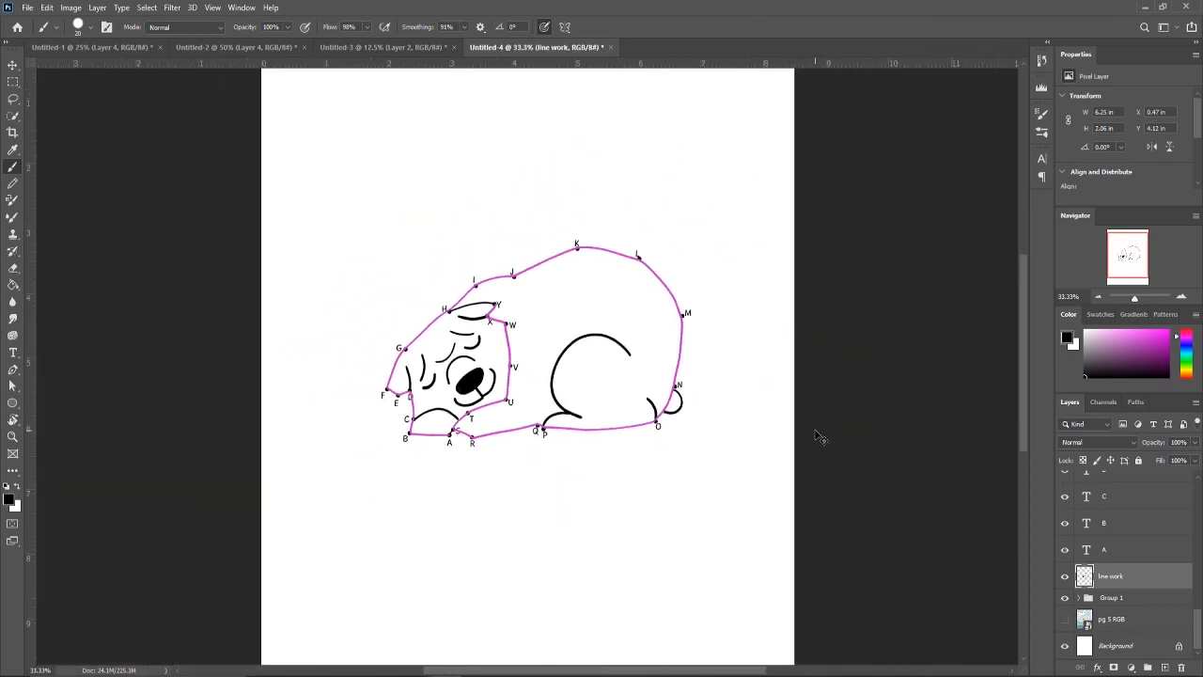
{"action": "scroll", "coordinate": [815, 430], "scroll_direction": "up", "scroll_amount": 1}
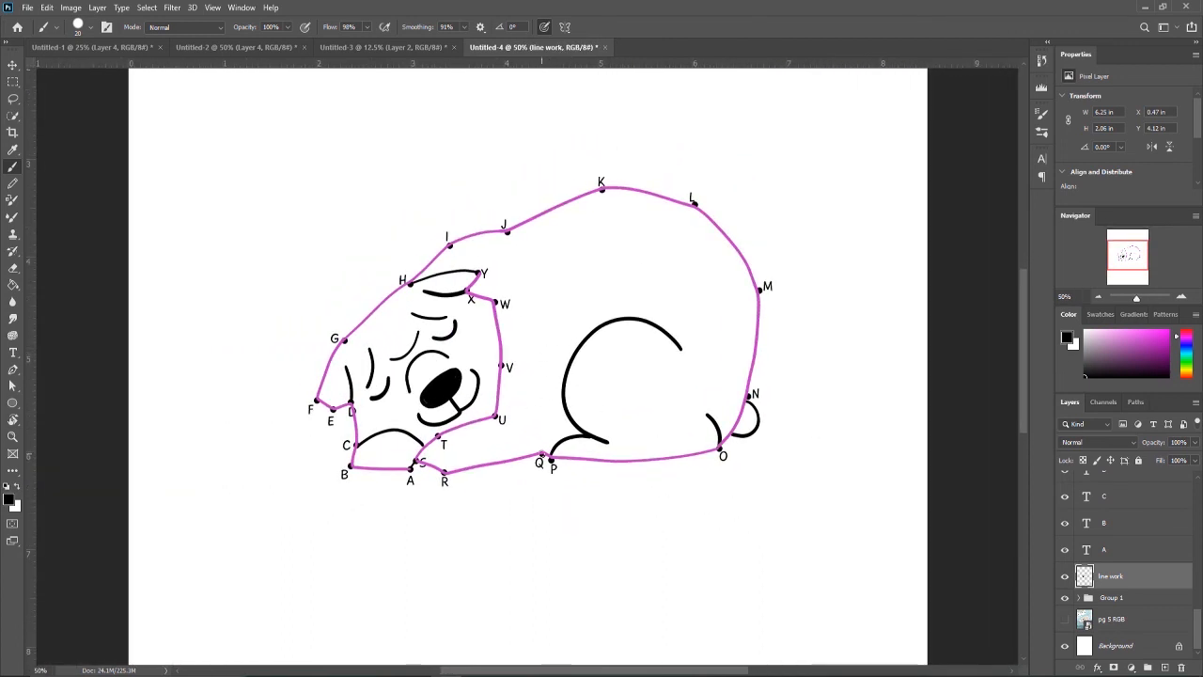
- Draw a vertical leg line up from dot Q and hide the magenta trace layer
{"action": "left_click_drag", "start_coordinate": [543, 458], "coordinate": [547, 381]}
{"action": "scroll", "coordinate": [1128, 564], "scroll_direction": "up", "scroll_amount": 5}
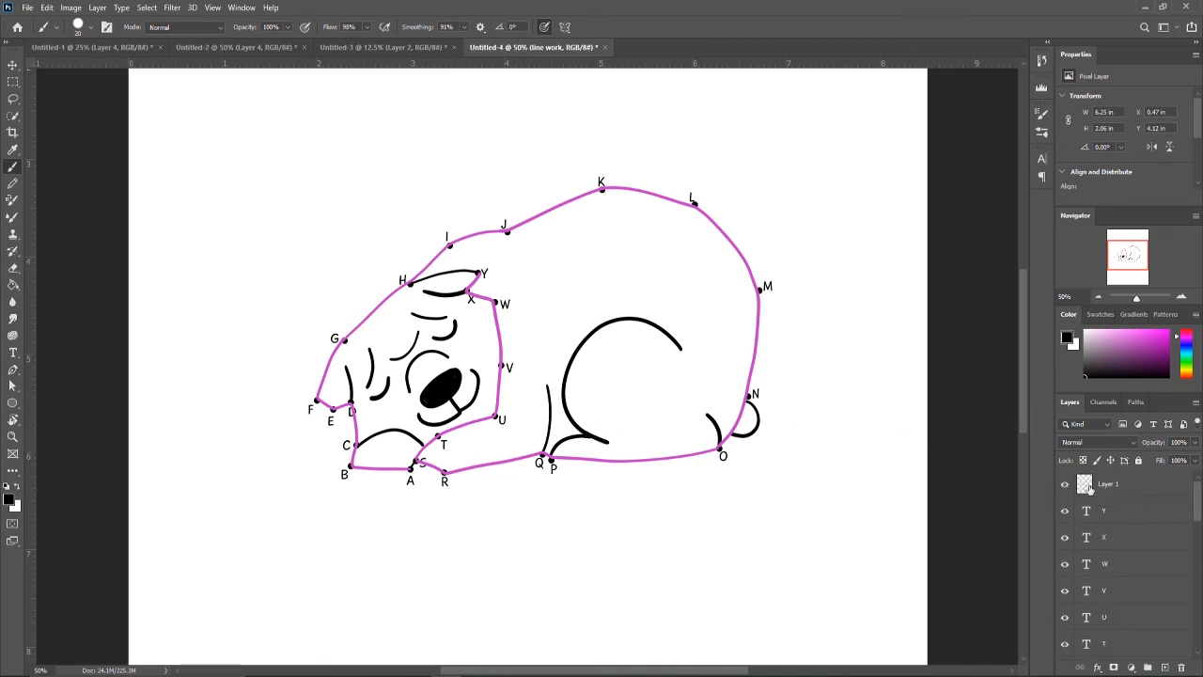
{"action": "left_click", "coordinate": [1064, 484]}
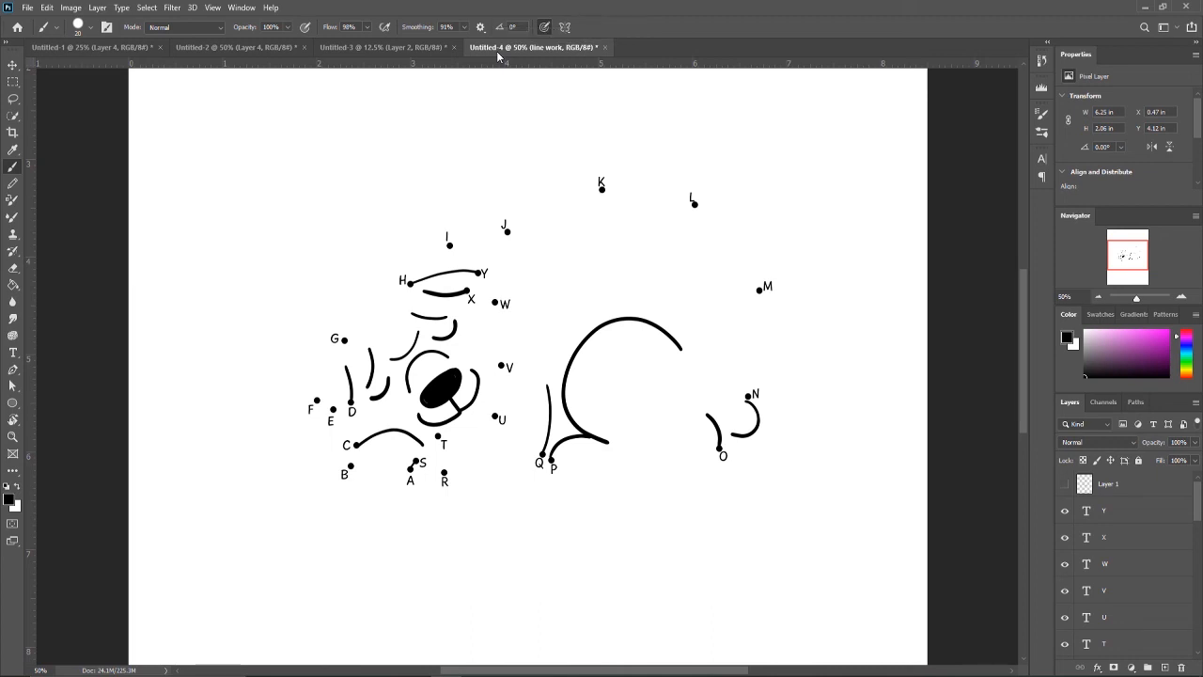
- Zoom Photoshop out to see the page, then open the website's classes page in the browser
{"action": "key", "text": "ctrl+minus"}
{"action": "key", "text": "ctrl+minus"}
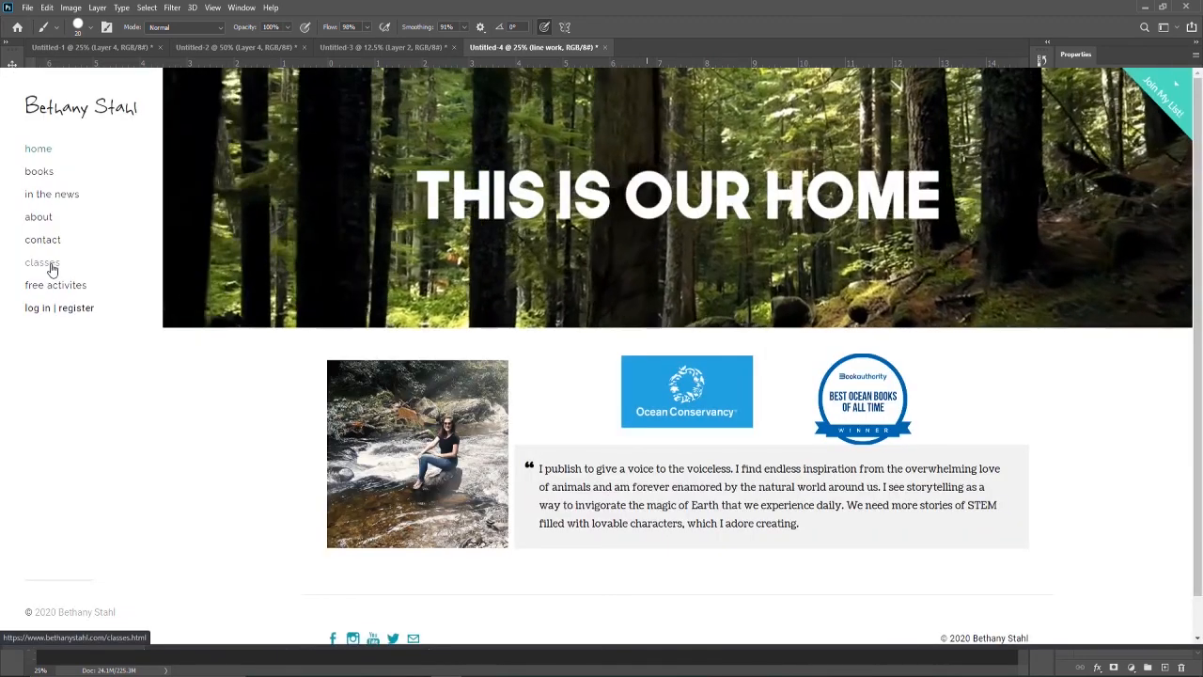
{"action": "left_click", "coordinate": [51, 269]}
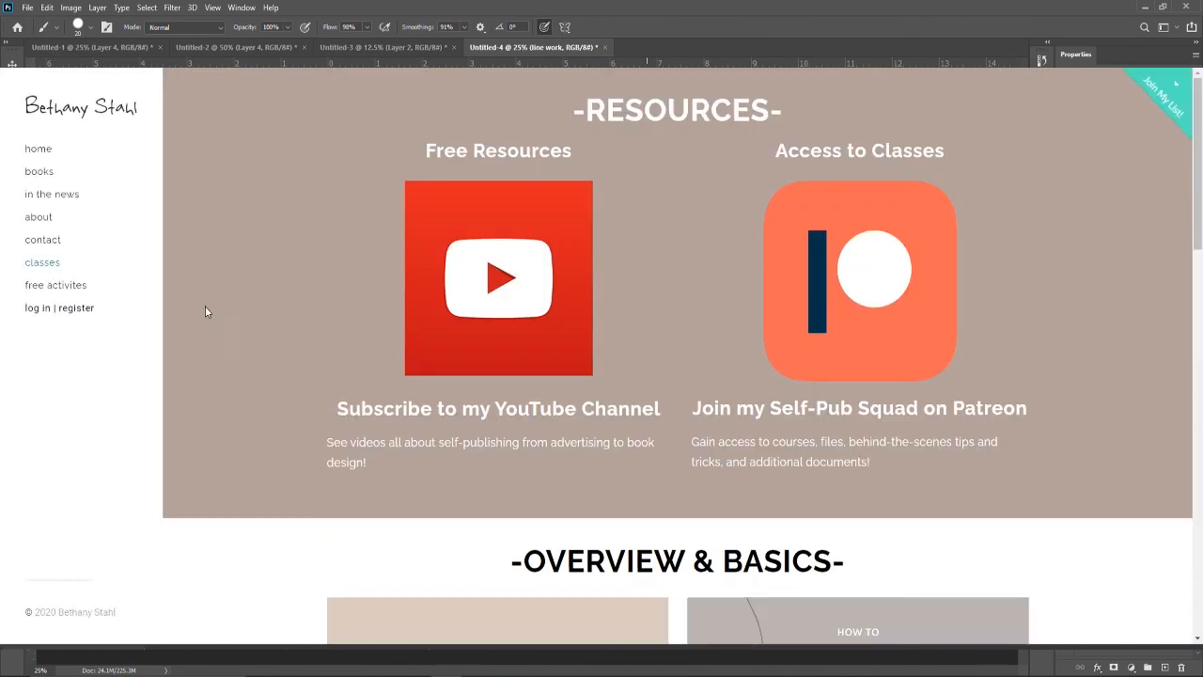
{"action": "scroll", "coordinate": [215, 327], "scroll_direction": "down", "scroll_amount": 3}
{"action": "scroll", "coordinate": [216, 326], "scroll_direction": "down", "scroll_amount": 3}
{"action": "scroll", "coordinate": [216, 326], "scroll_direction": "down", "scroll_amount": 2}
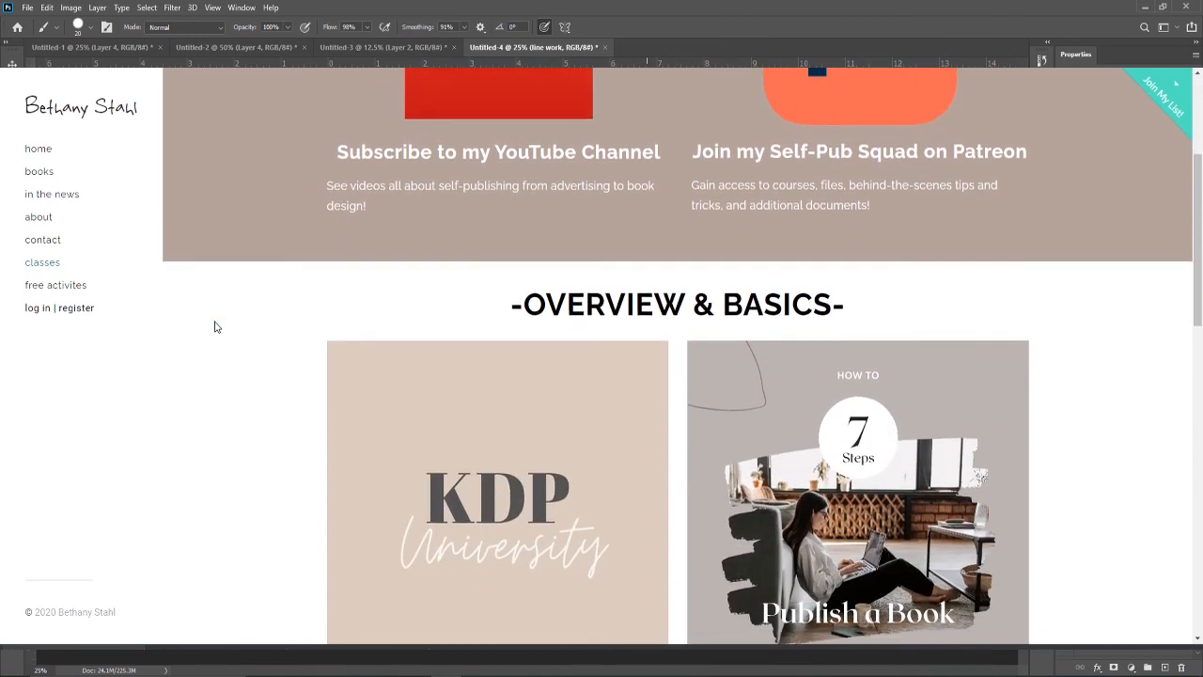
{"action": "scroll", "coordinate": [215, 326], "scroll_direction": "down", "scroll_amount": 3}
{"action": "scroll", "coordinate": [215, 326], "scroll_direction": "down", "scroll_amount": 1}
{"action": "scroll", "coordinate": [215, 326], "scroll_direction": "down", "scroll_amount": 1}
{"action": "scroll", "coordinate": [215, 326], "scroll_direction": "down", "scroll_amount": 2}
{"action": "scroll", "coordinate": [215, 327], "scroll_direction": "down", "scroll_amount": 1}
{"action": "scroll", "coordinate": [215, 326], "scroll_direction": "down", "scroll_amount": 3}
{"action": "scroll", "coordinate": [215, 326], "scroll_direction": "down", "scroll_amount": 1}
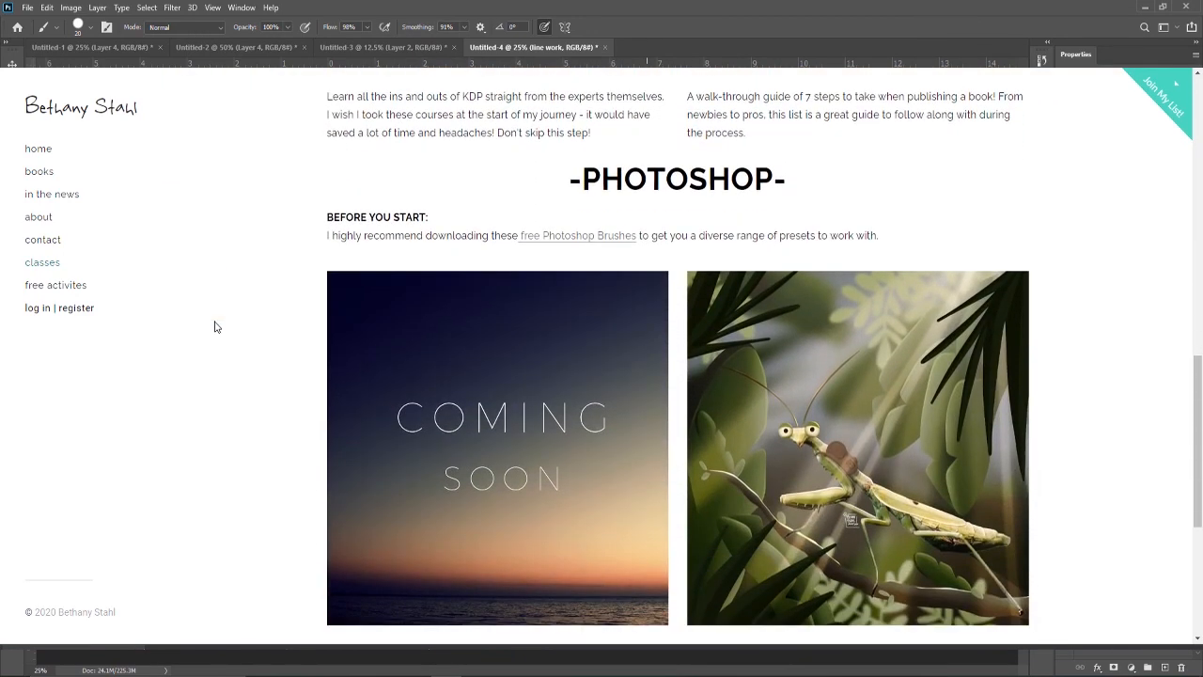
{"action": "scroll", "coordinate": [215, 326], "scroll_direction": "down", "scroll_amount": 2}
{"action": "scroll", "coordinate": [215, 327], "scroll_direction": "down", "scroll_amount": 3}
{"action": "scroll", "coordinate": [215, 327], "scroll_direction": "down", "scroll_amount": 1}
{"action": "scroll", "coordinate": [215, 327], "scroll_direction": "down", "scroll_amount": 2}
{"action": "scroll", "coordinate": [215, 327], "scroll_direction": "down", "scroll_amount": 1}
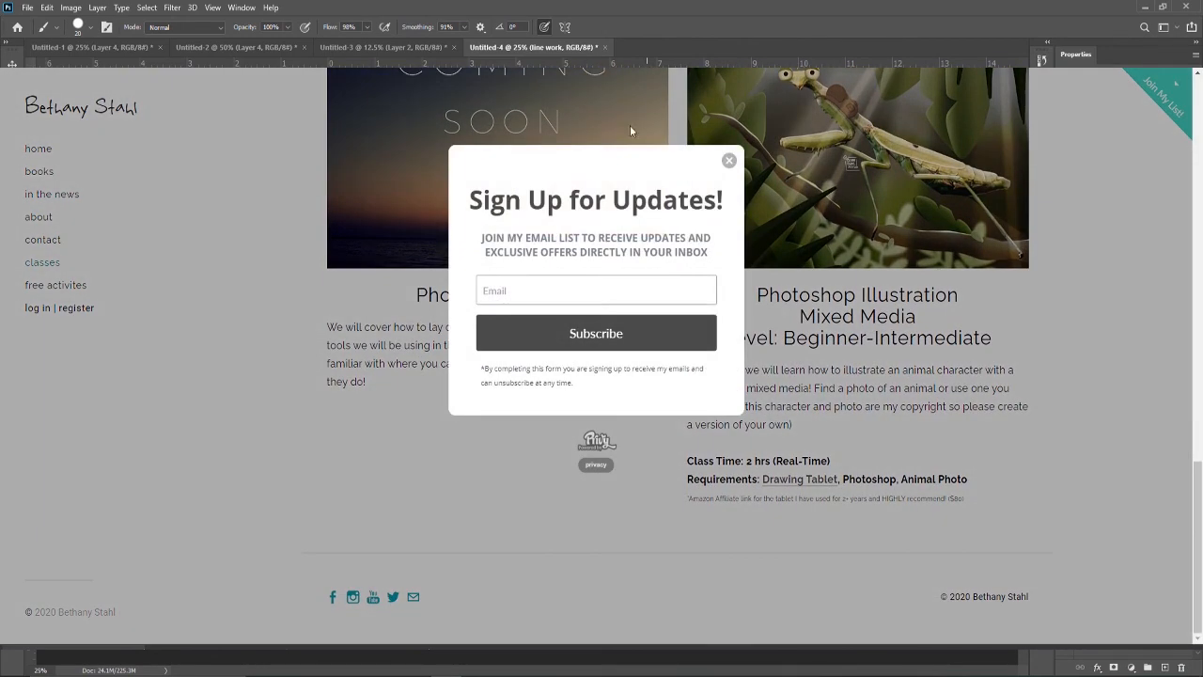
- Browse the Patreon creator page with its membership tiers and locked posts
{"action": "left_click", "coordinate": [601, 285]}
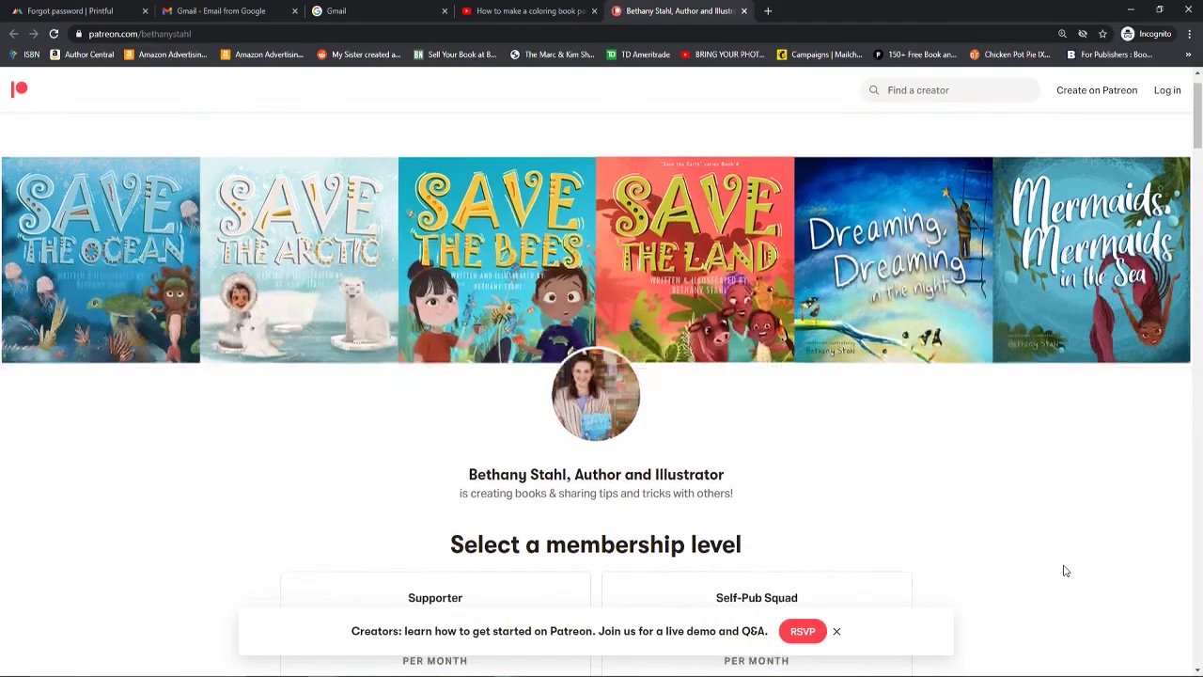
{"action": "scroll", "coordinate": [1065, 571], "scroll_direction": "down", "scroll_amount": 3}
{"action": "scroll", "coordinate": [1065, 570], "scroll_direction": "down", "scroll_amount": 3}
{"action": "scroll", "coordinate": [1065, 571], "scroll_direction": "down", "scroll_amount": 3}
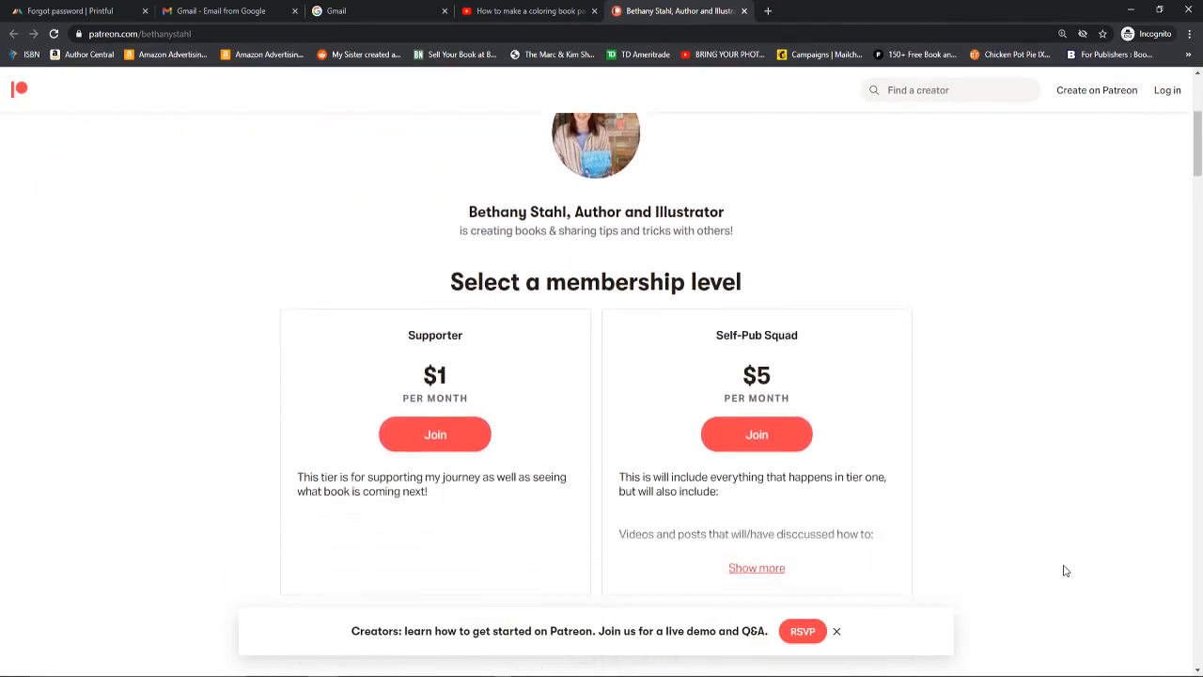
{"action": "scroll", "coordinate": [1065, 571], "scroll_direction": "down", "scroll_amount": 5}
{"action": "scroll", "coordinate": [1065, 570], "scroll_direction": "down", "scroll_amount": 3}
{"action": "scroll", "coordinate": [1065, 571], "scroll_direction": "down", "scroll_amount": 1}
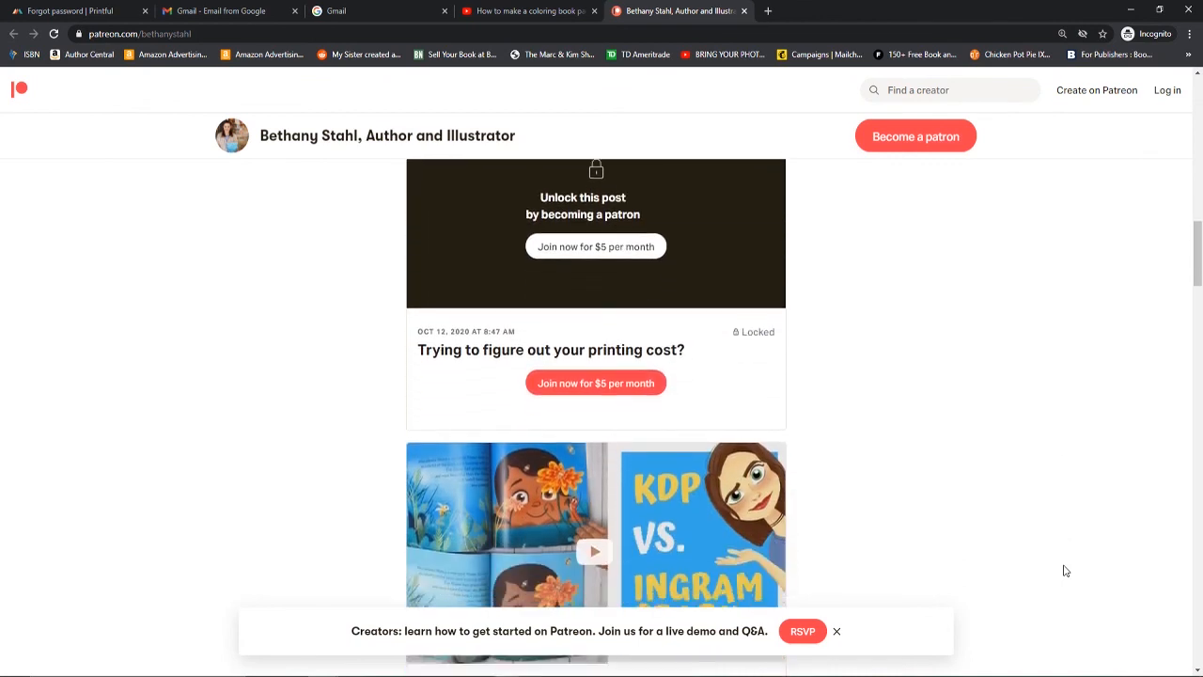
{"action": "scroll", "coordinate": [1065, 571], "scroll_direction": "down", "scroll_amount": 3}
{"action": "scroll", "coordinate": [1065, 571], "scroll_direction": "down", "scroll_amount": 2}
{"action": "scroll", "coordinate": [1065, 571], "scroll_direction": "down", "scroll_amount": 3}
{"action": "scroll", "coordinate": [1065, 571], "scroll_direction": "down", "scroll_amount": 1}
{"action": "scroll", "coordinate": [1065, 571], "scroll_direction": "down", "scroll_amount": 3}
{"action": "scroll", "coordinate": [1065, 570], "scroll_direction": "down", "scroll_amount": 2}
{"action": "scroll", "coordinate": [1065, 571], "scroll_direction": "down", "scroll_amount": 1}
{"action": "scroll", "coordinate": [1065, 570], "scroll_direction": "down", "scroll_amount": 1}
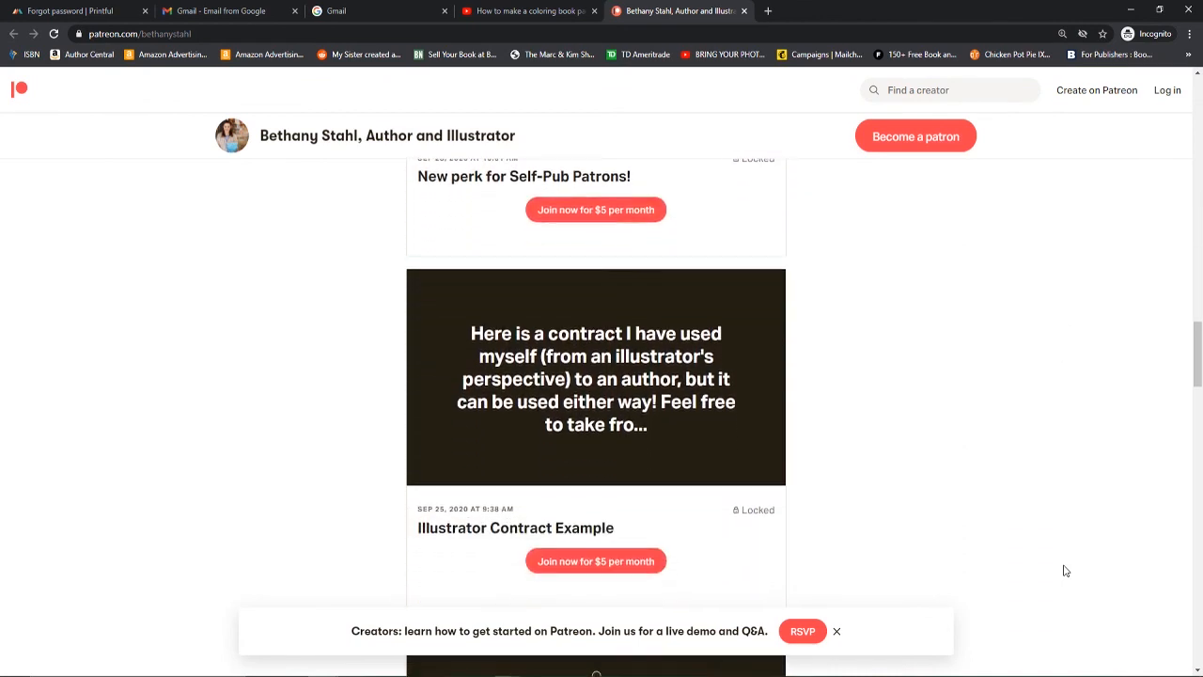
{"action": "scroll", "coordinate": [1065, 571], "scroll_direction": "down", "scroll_amount": 3}
{"action": "scroll", "coordinate": [1065, 571], "scroll_direction": "down", "scroll_amount": 1}
{"action": "scroll", "coordinate": [1065, 570], "scroll_direction": "down", "scroll_amount": 2}
{"action": "scroll", "coordinate": [1065, 571], "scroll_direction": "down", "scroll_amount": 2}
{"action": "scroll", "coordinate": [1065, 571], "scroll_direction": "down", "scroll_amount": 2}
{"action": "scroll", "coordinate": [1065, 571], "scroll_direction": "down", "scroll_amount": 3}
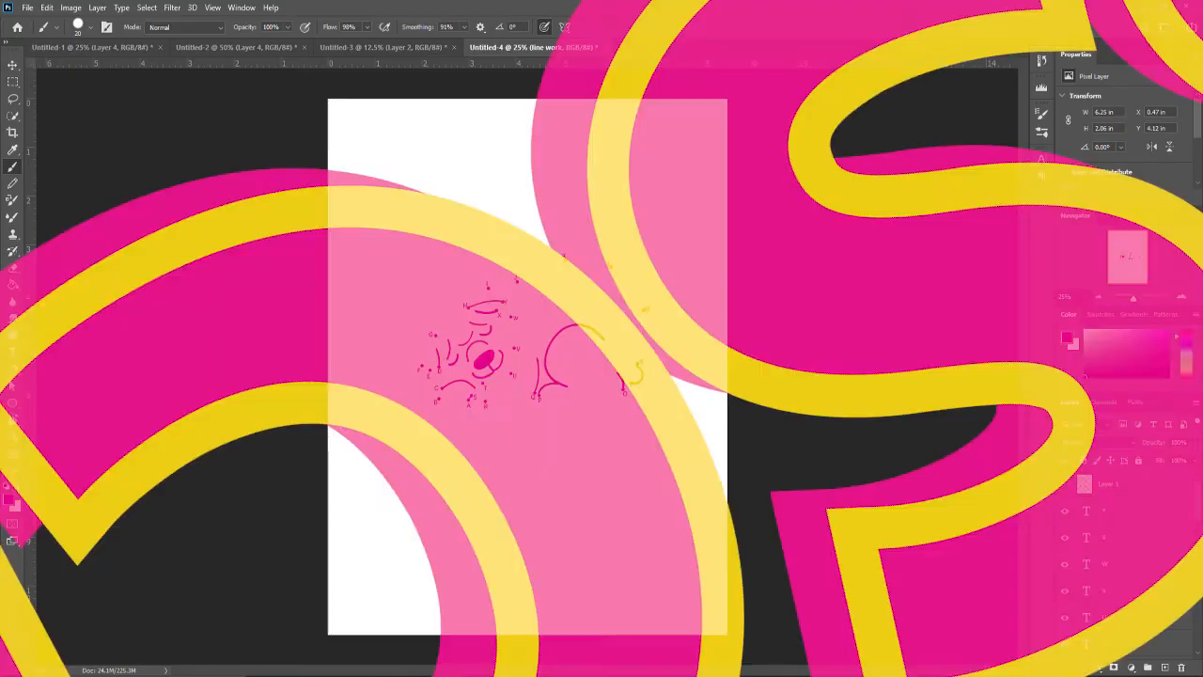